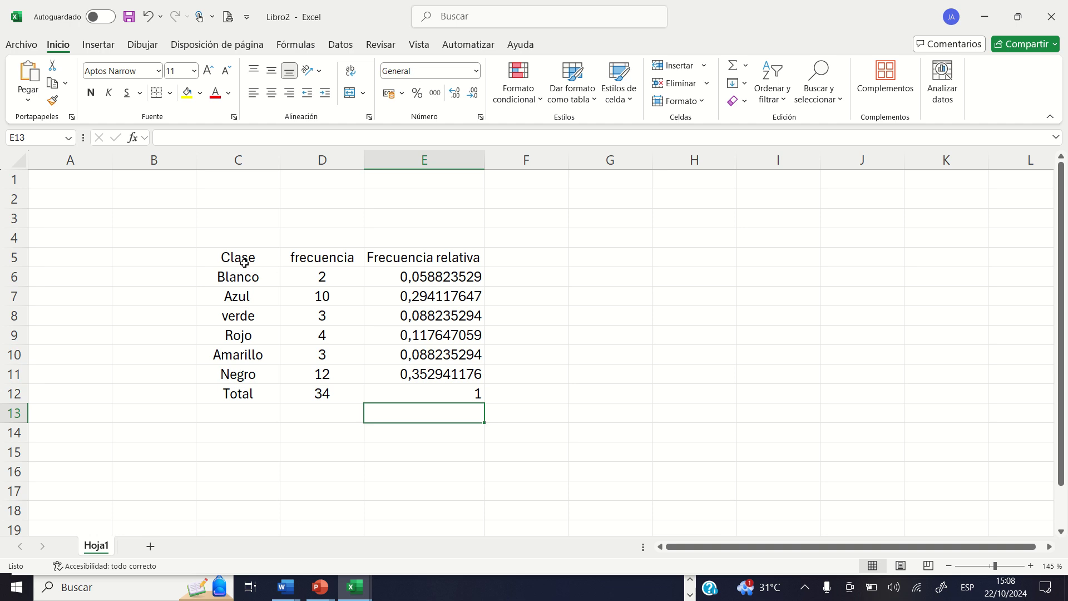
Left-align and vertically centre the colour labels in C5:C12, from Clase to Total.
left_click(244, 263)
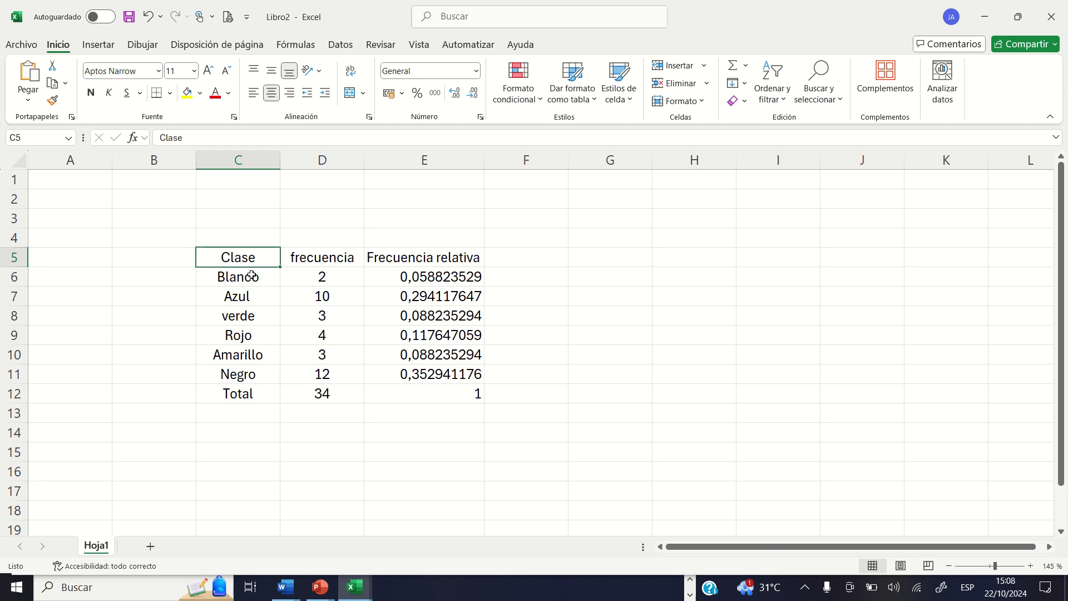
left_click(296, 258)
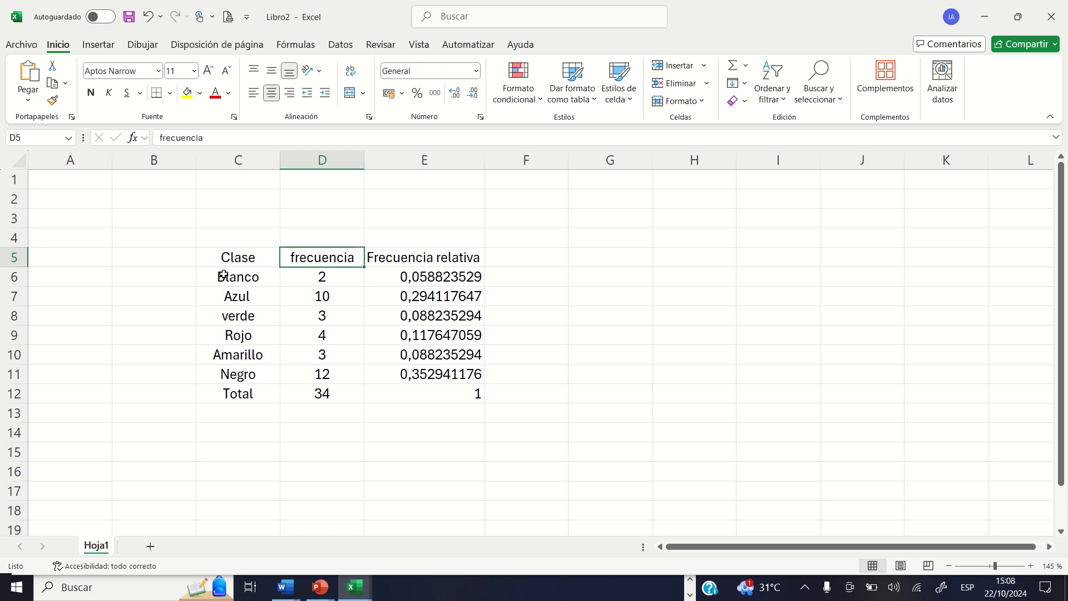
left_click_drag(225, 257, 245, 396)
left_click(254, 93)
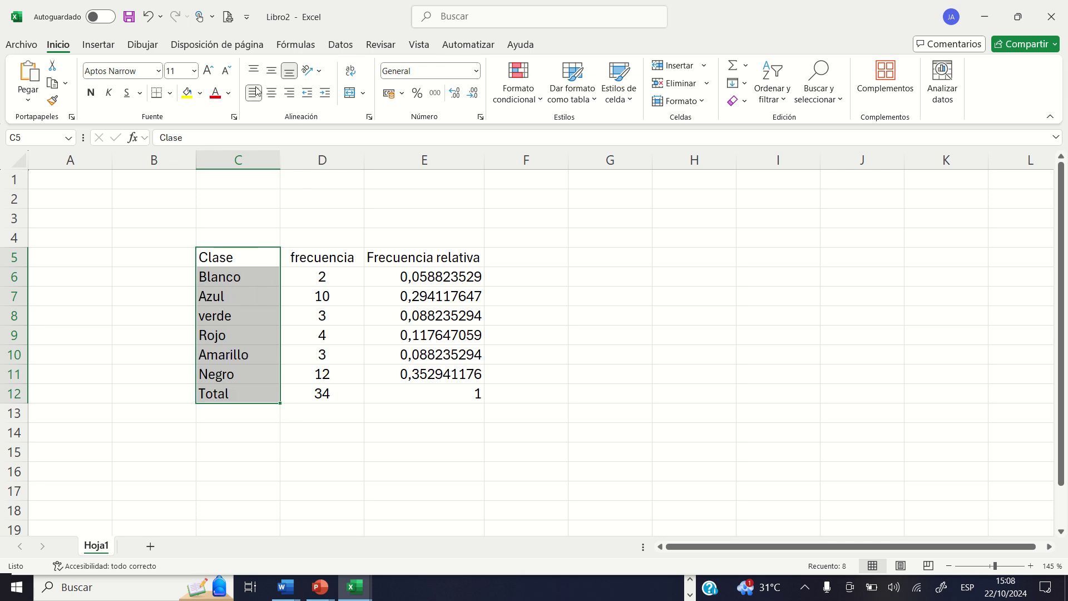
left_click(272, 71)
Change the label 'verde' in C8 to 'Verde'.
left_click(239, 276)
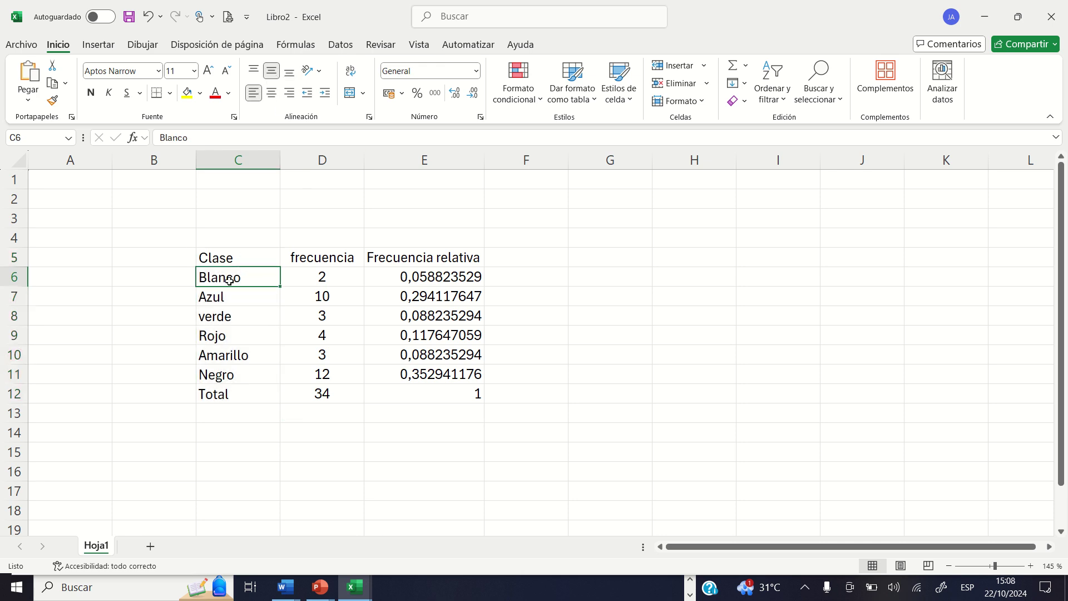
left_click(207, 318)
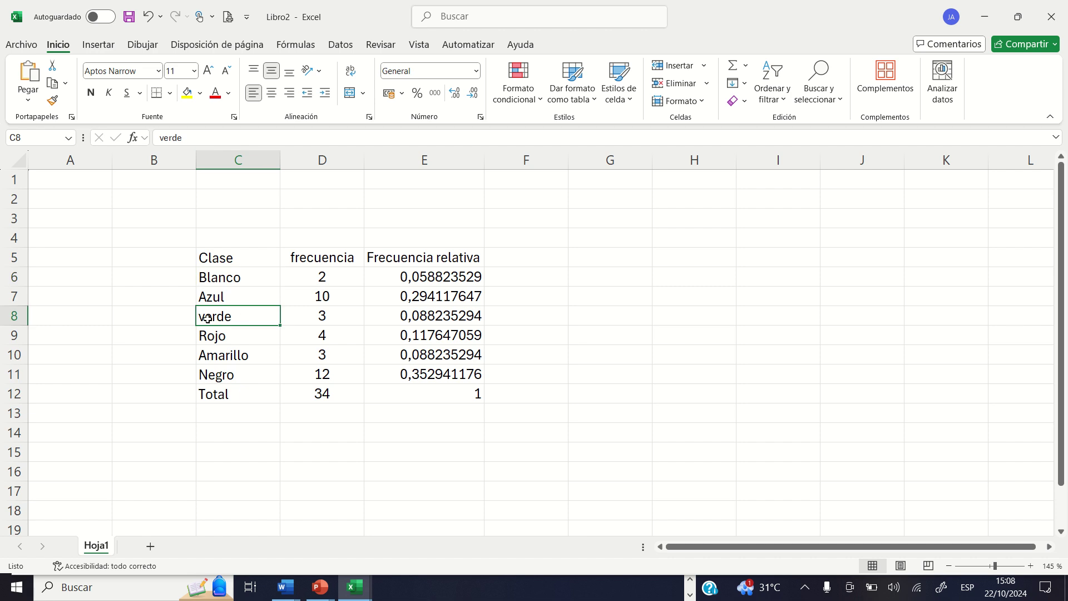
double_click(207, 318)
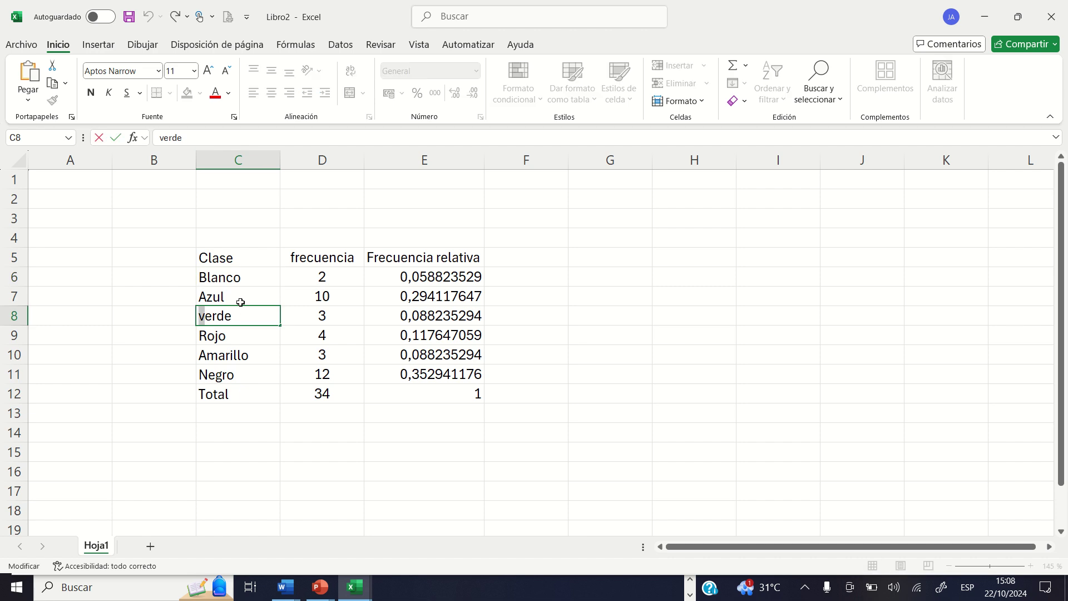
key("BackSpace")
type("V")
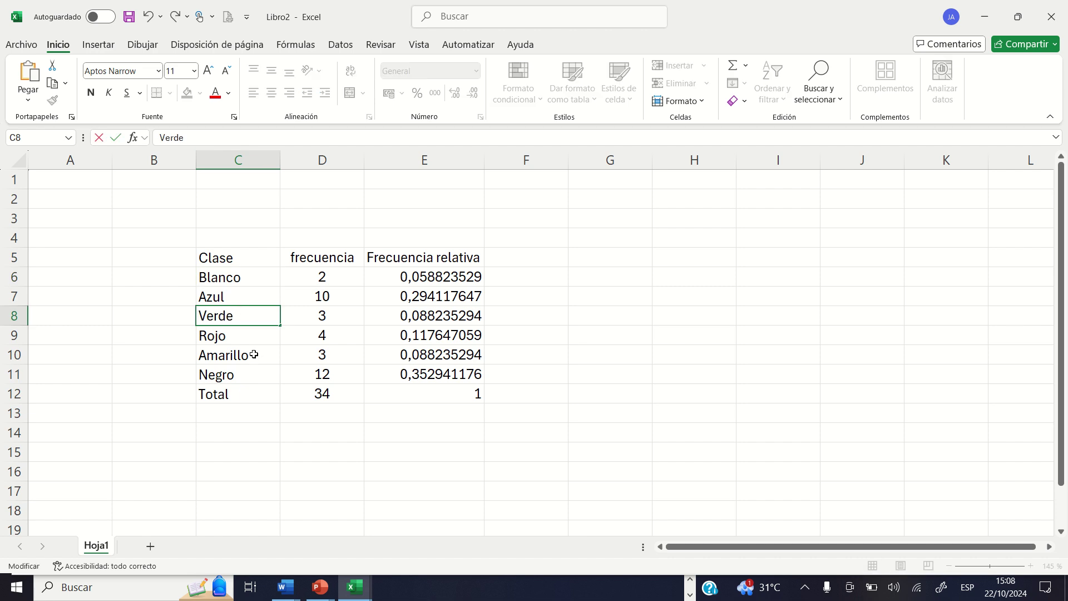
left_click(236, 394)
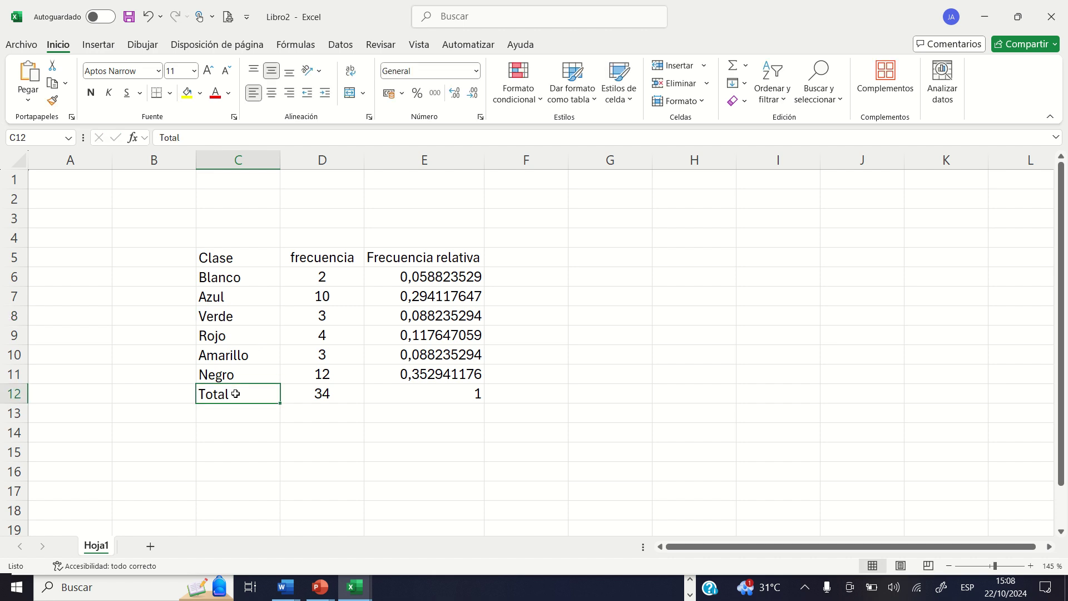
left_click(250, 256)
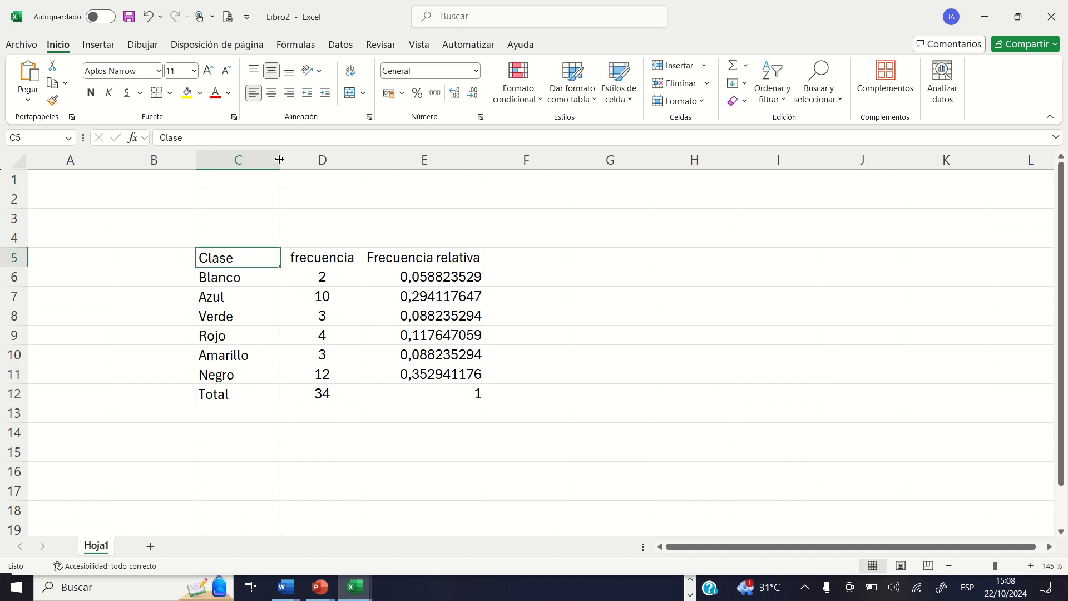
AutoFit column C so it fits its longest label, Amarillo.
double_click(280, 159)
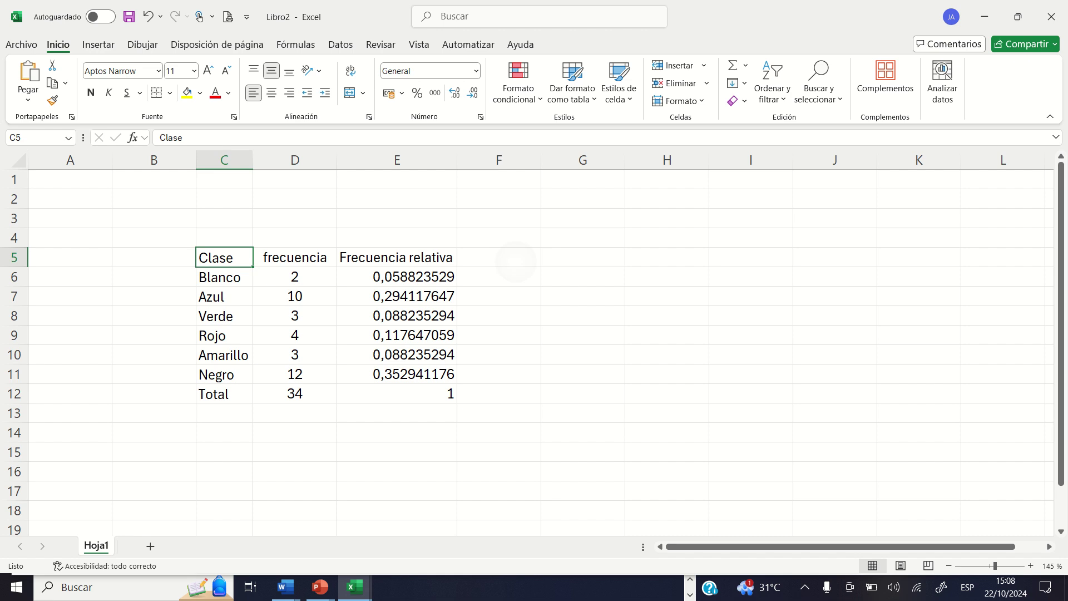
scroll(581, 236, "up", 1, "ctrl")
scroll(582, 236, "up", 1, "ctrl")
scroll(582, 236, "up", 1, "ctrl")
scroll(581, 236, "up", 2)
scroll(582, 236, "left", 1)
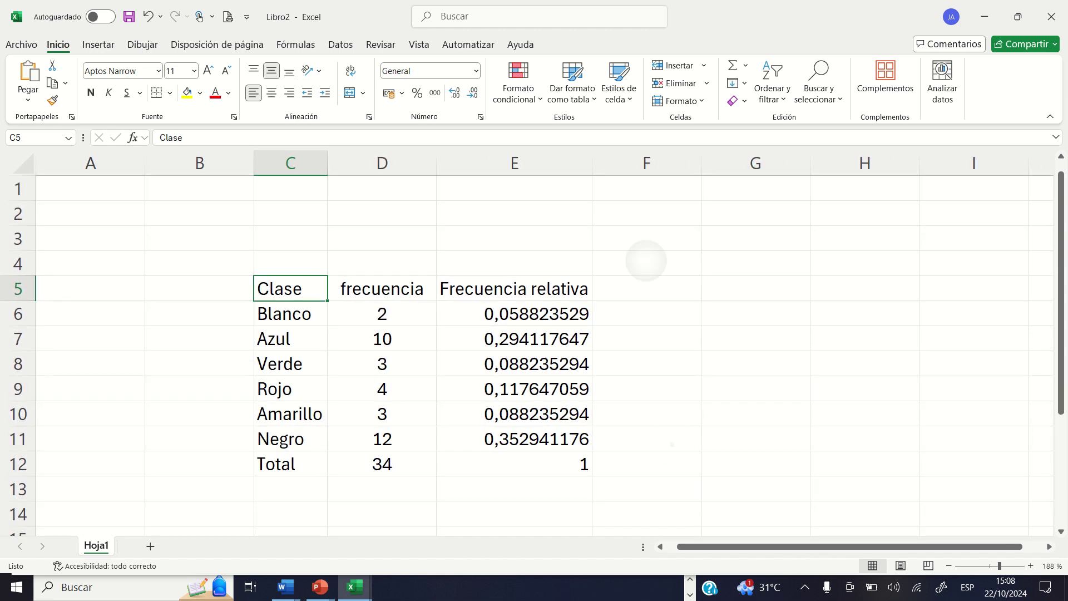
scroll(647, 262, "up", 1, "ctrl")
scroll(648, 333, "right", 2)
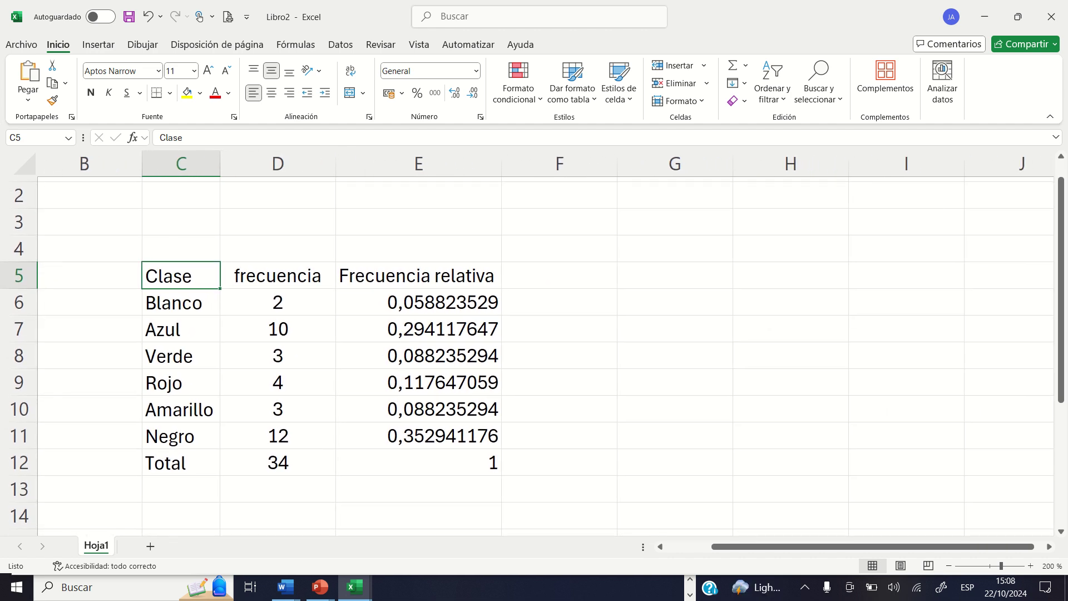
Capitalize the D5 header to 'Frecuencia'.
left_click(264, 279)
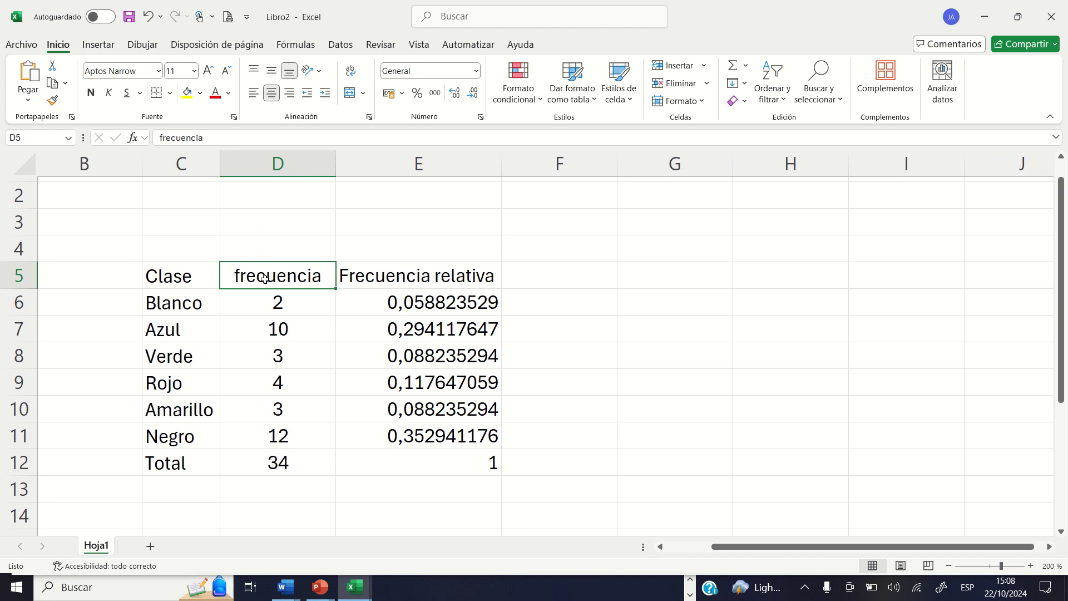
left_click(215, 138)
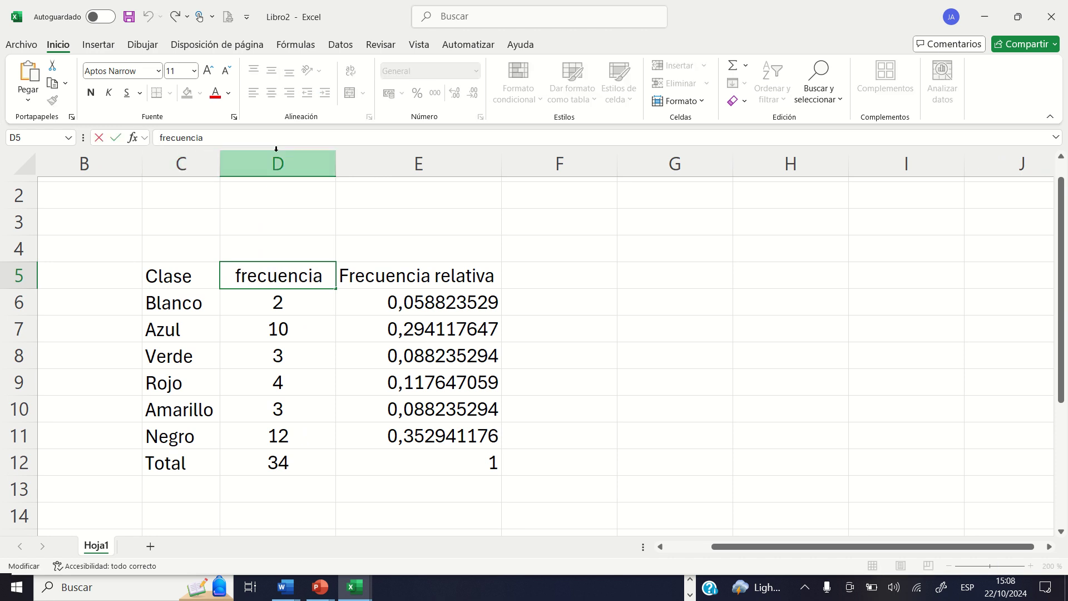
type("F")
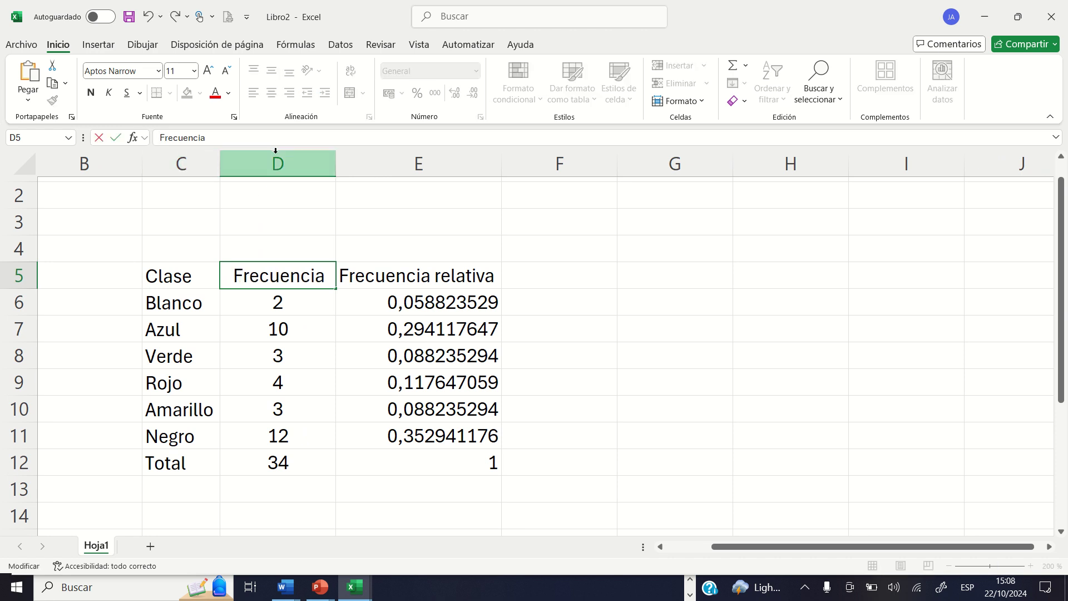
left_click(290, 304)
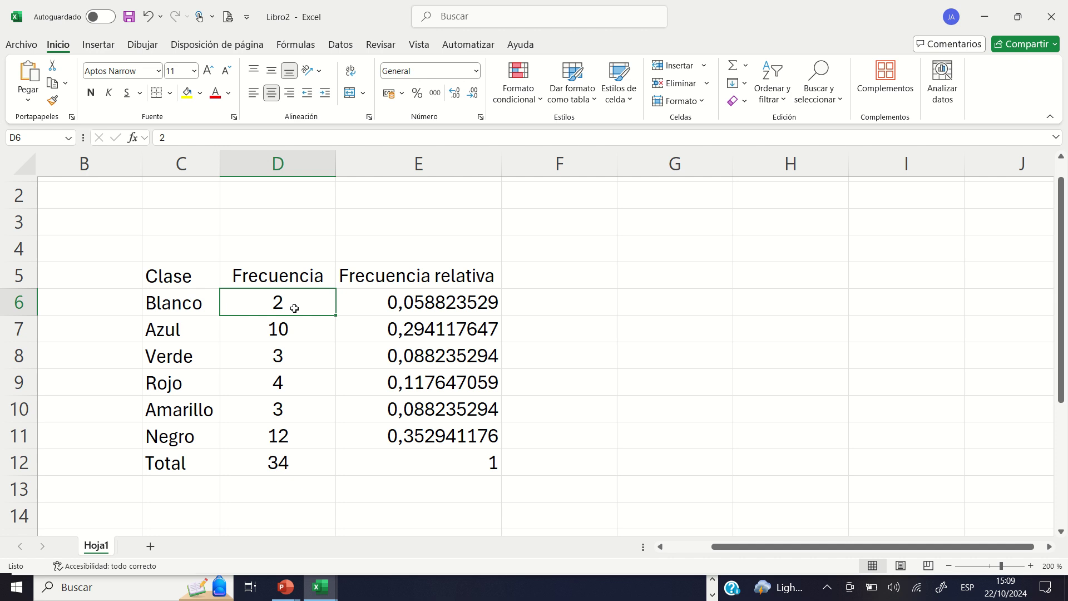
Enter =SUMA(D6:D11) in the Total cell D12, giving 34.
key("Down")
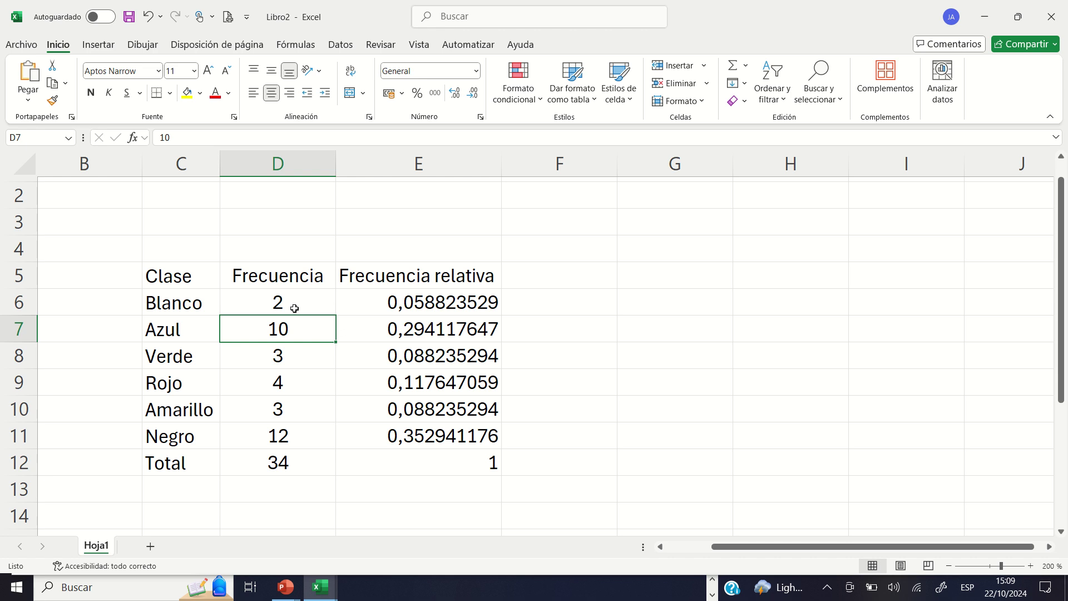
key("Down")
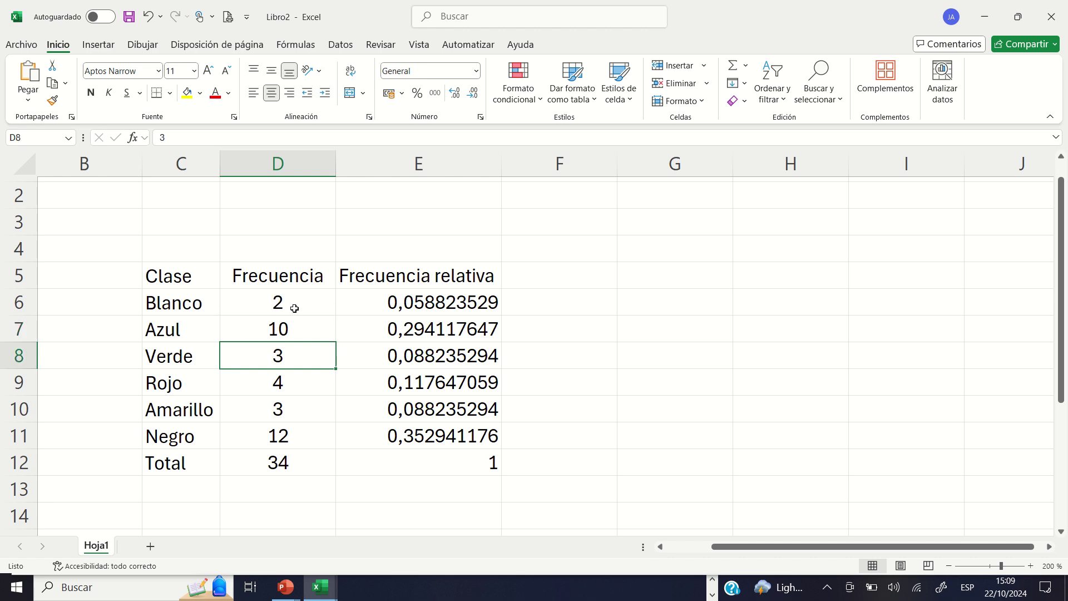
key("Down")
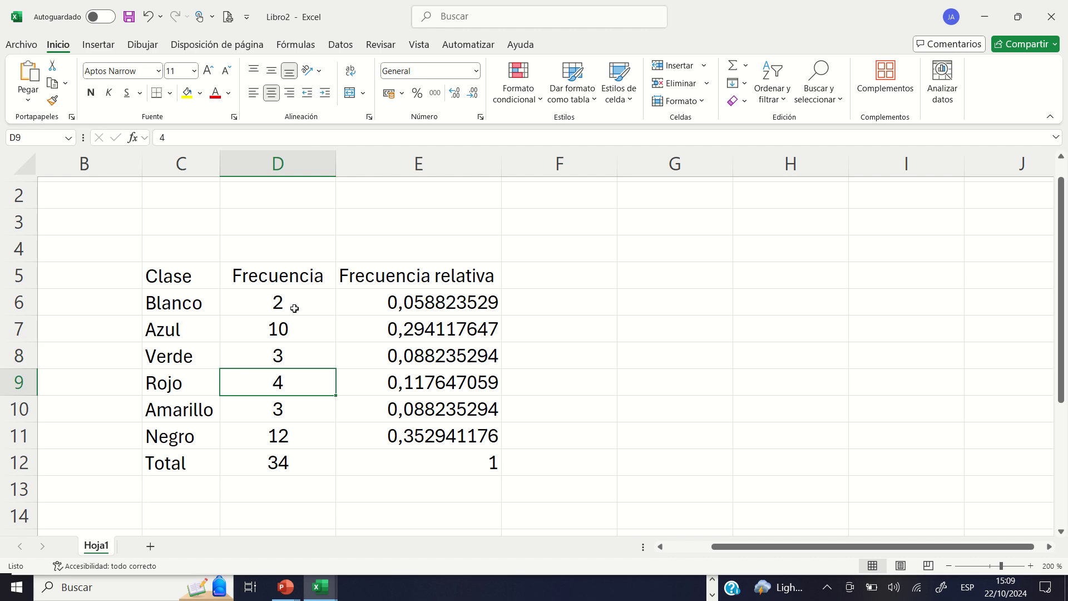
key("Down")
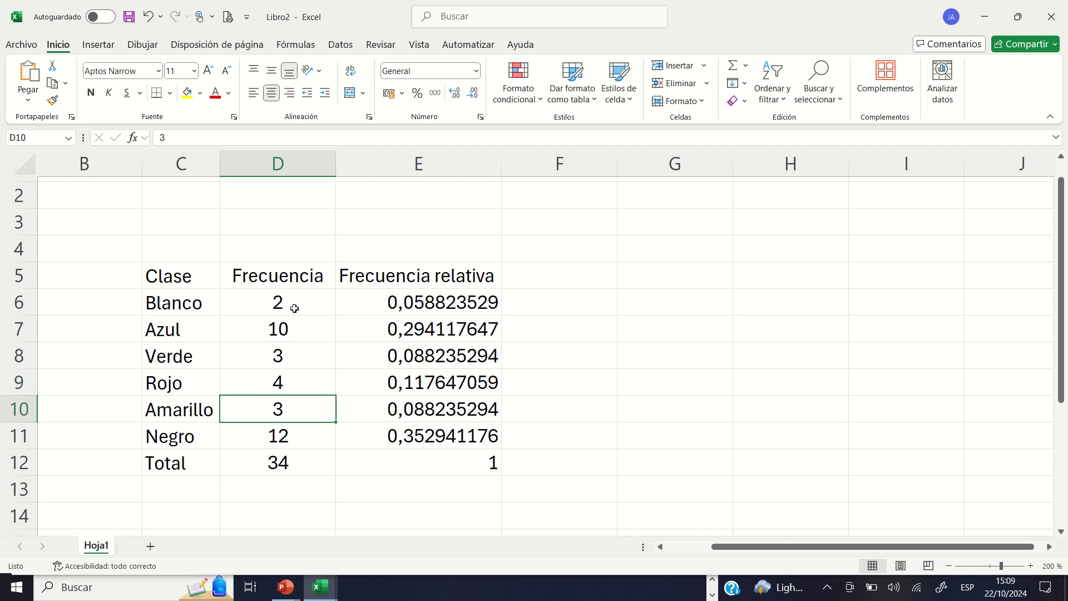
key("Down")
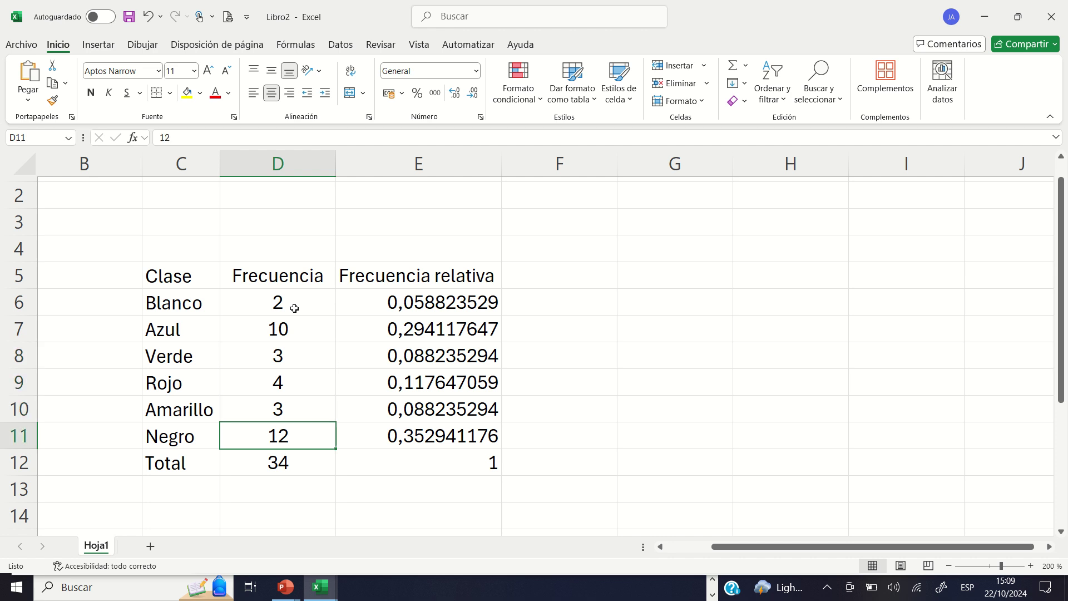
key("Down")
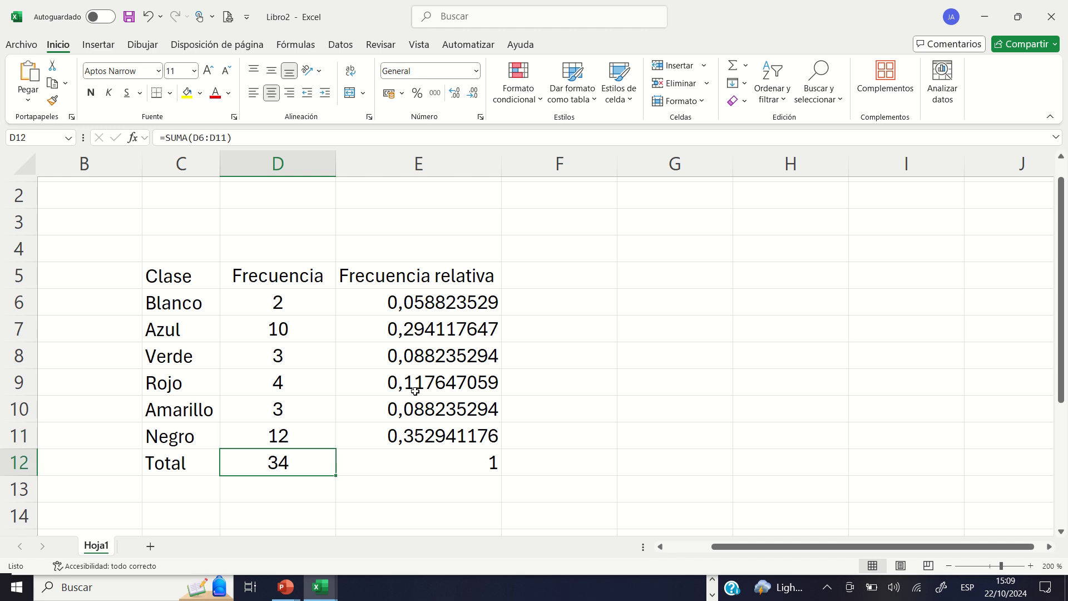
left_click(746, 65)
left_click(758, 84)
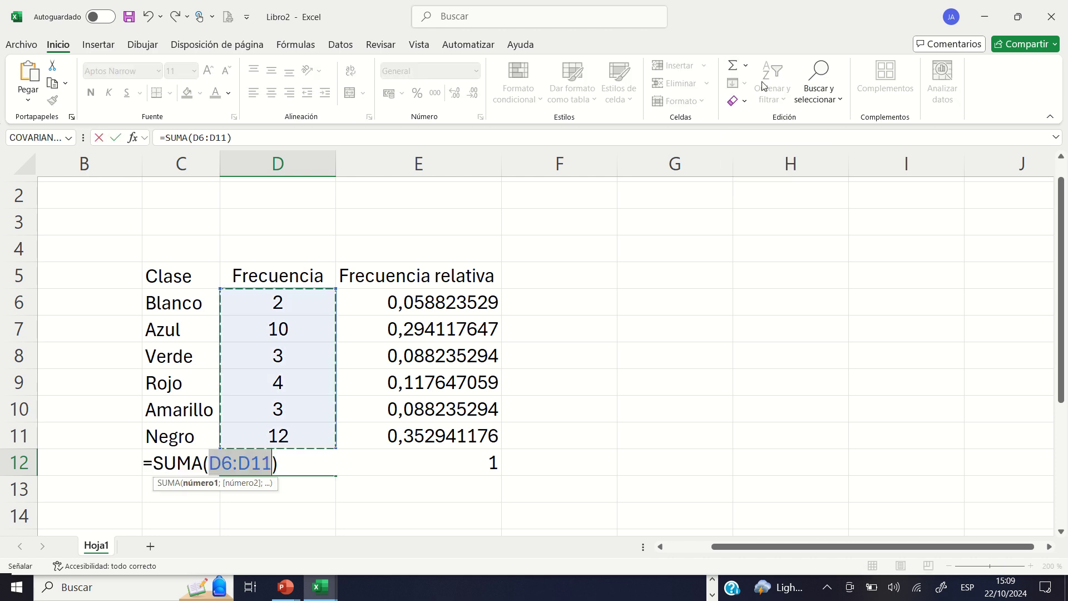
key("Return")
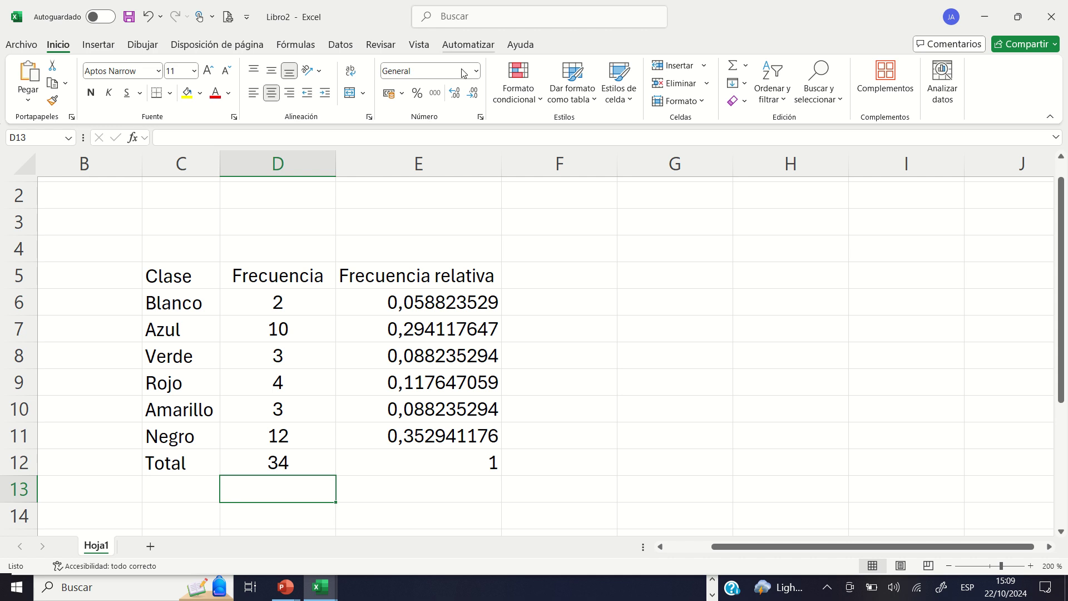
Capitalize the E5 header to 'Frecuencia Relativa'.
left_click(367, 276)
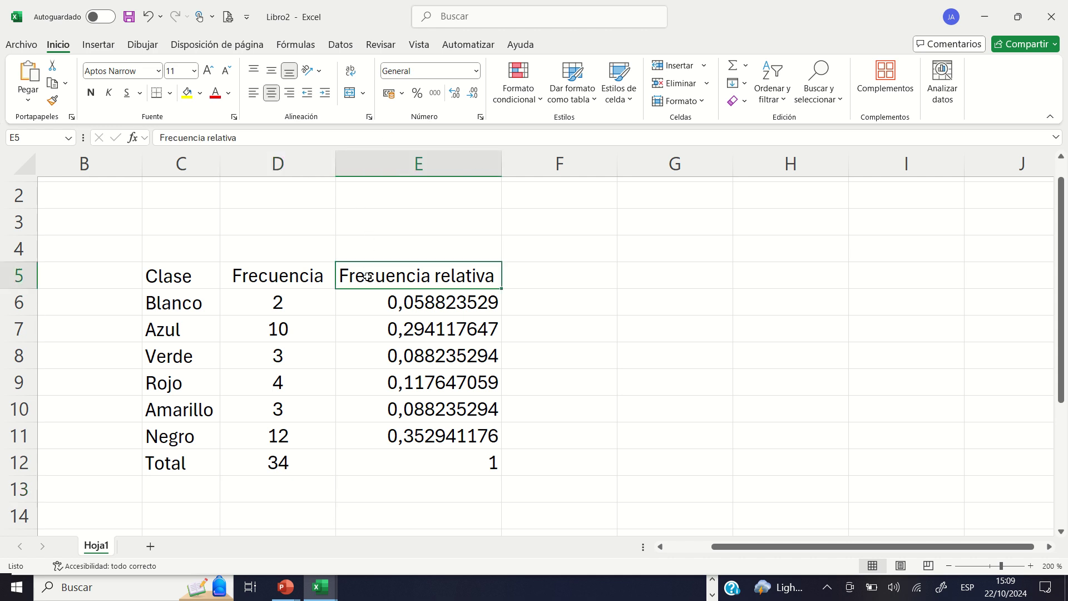
left_click(213, 139)
key("shift+Left")
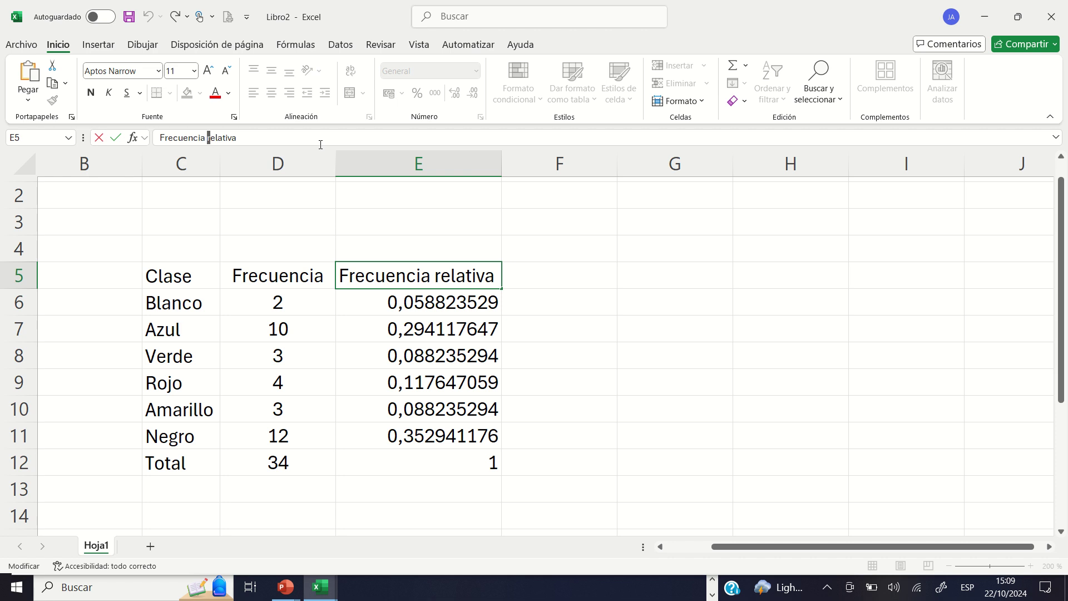
type("R")
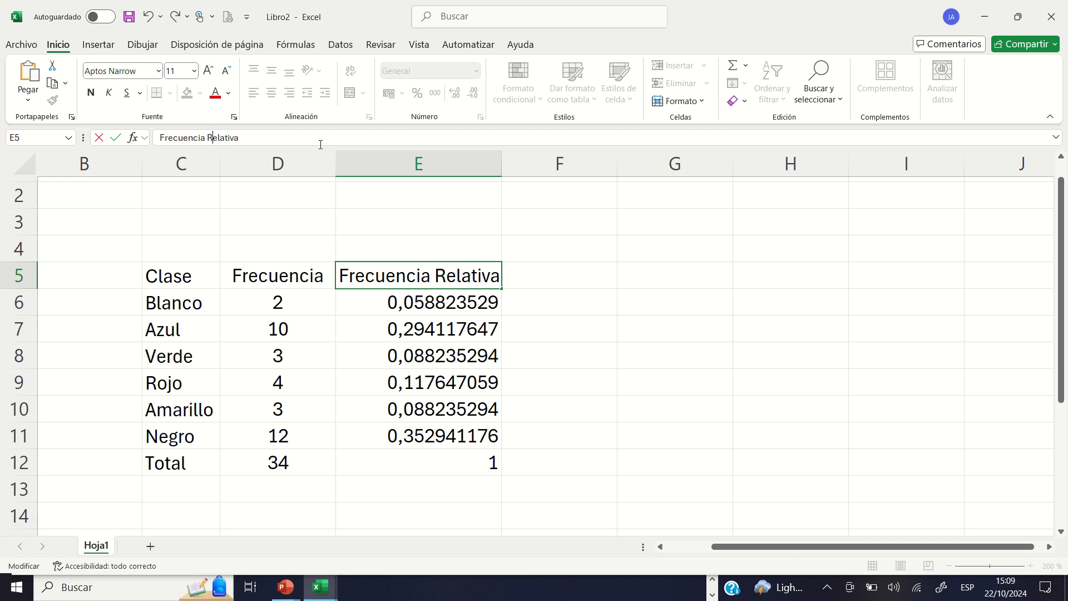
key("Return")
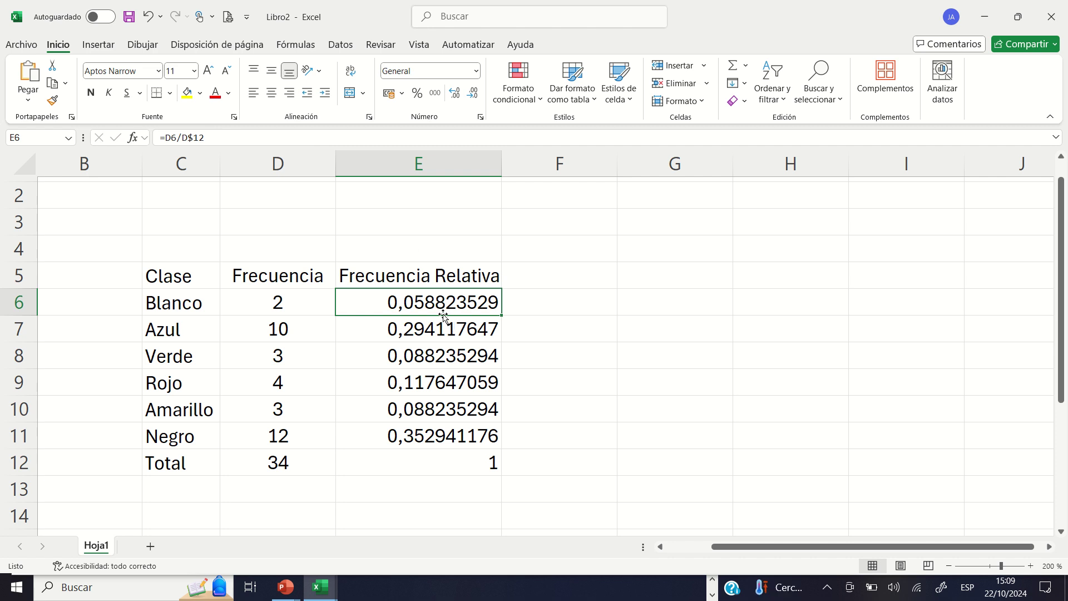
Clear the relative frequency values in E6:E12 and start a formula in E6.
left_click(506, 298)
left_click_drag(456, 307, 458, 463)
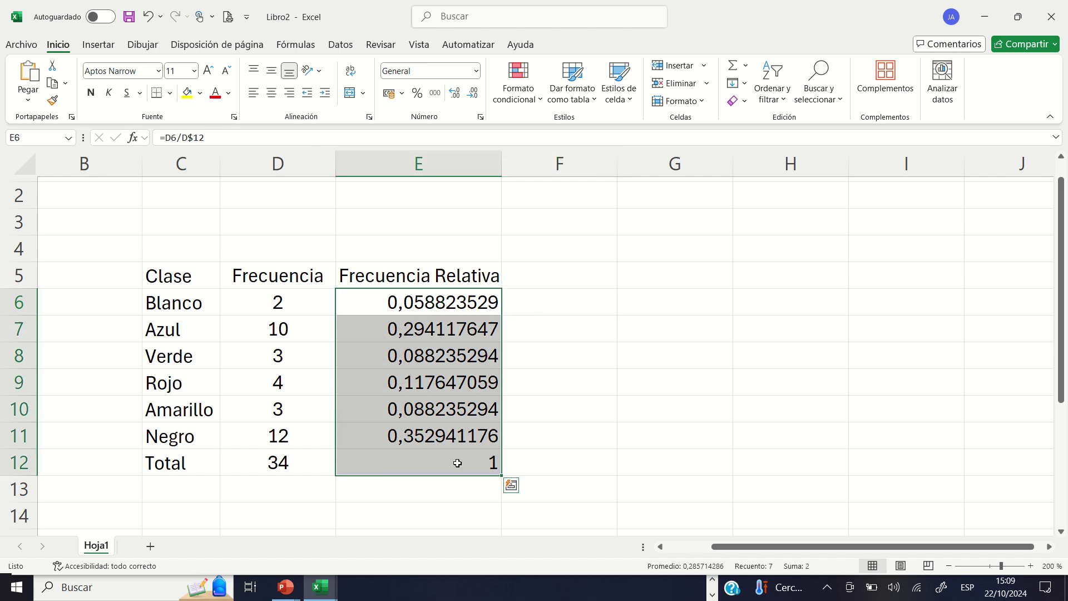
key("Delete")
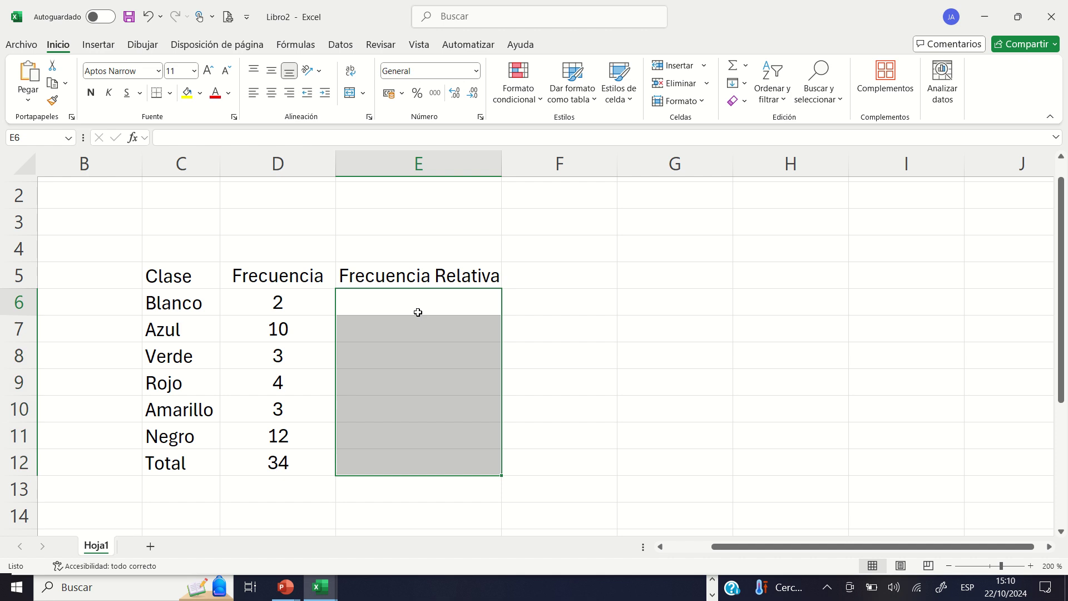
left_click(418, 312)
type("=")
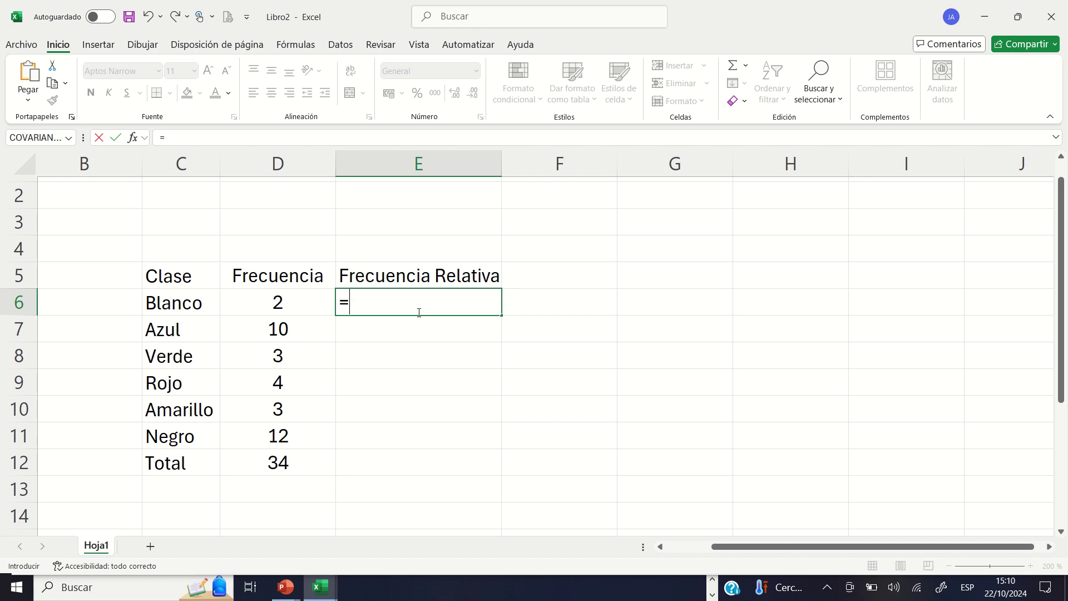
Enter =D6/D12 in E6 to get Blanco's relative frequency, 0,058823529.
left_click(285, 302)
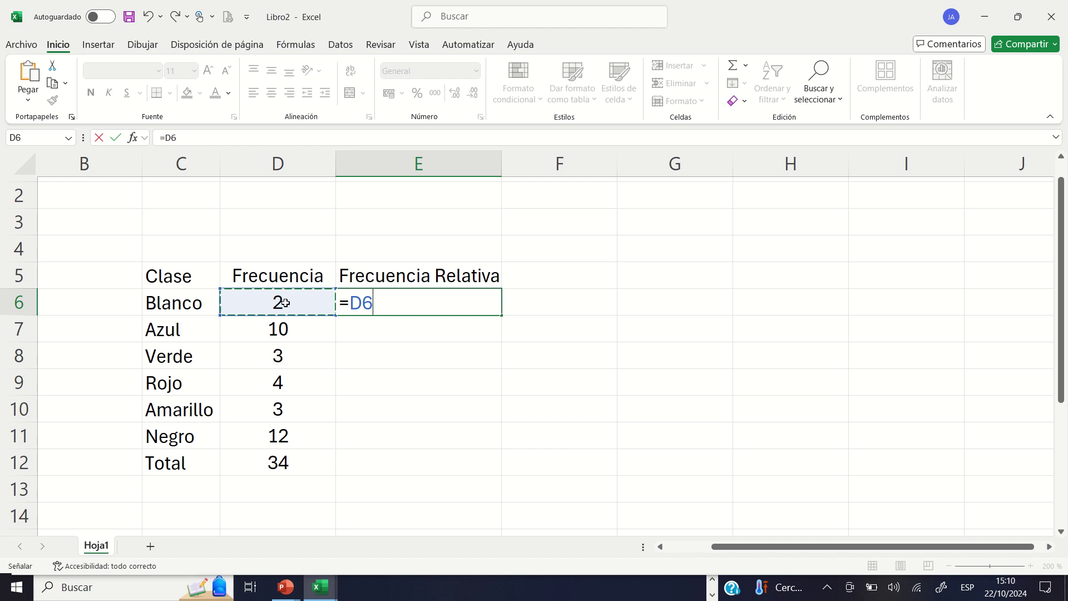
type("/")
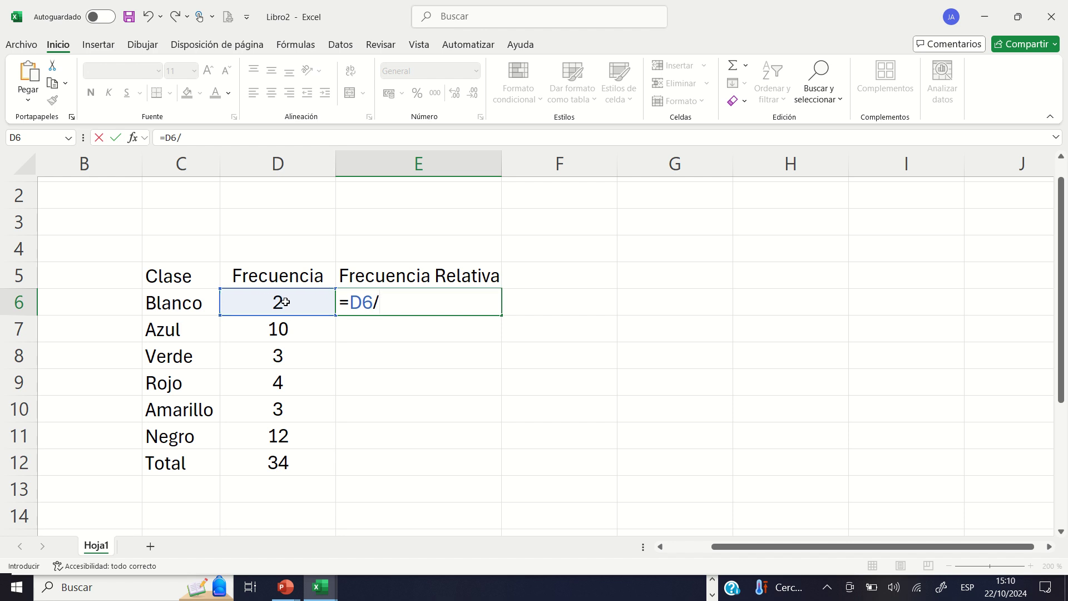
left_click(291, 463)
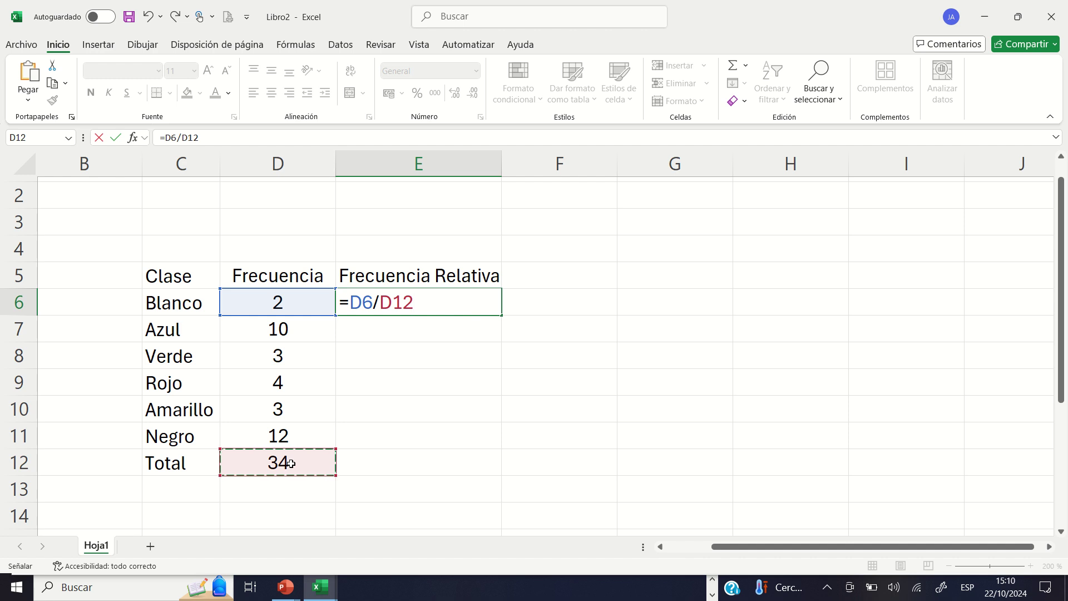
key("Return")
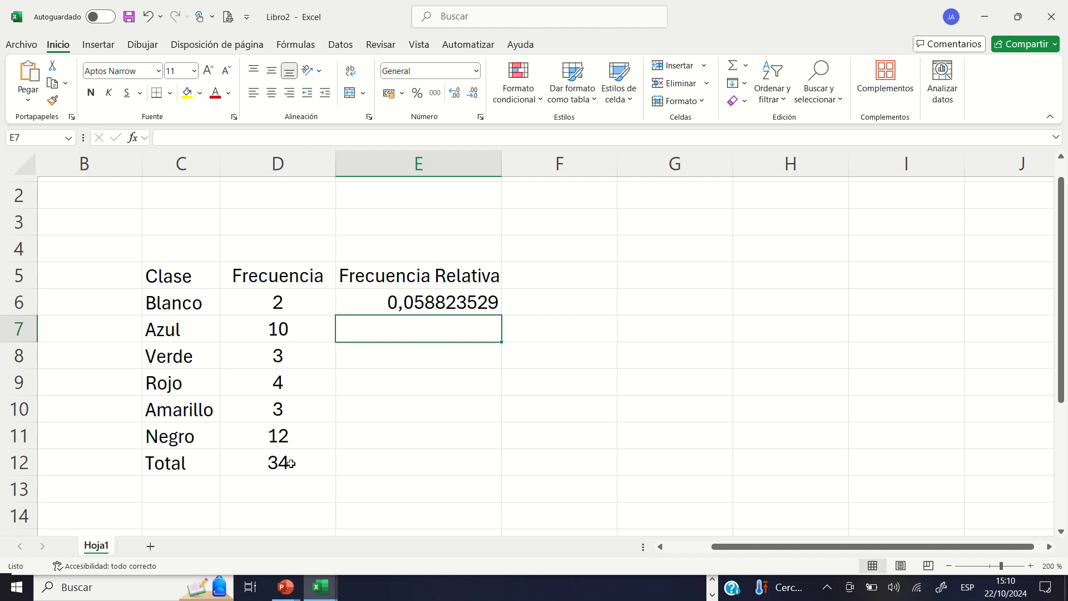
Copy the E6 formula down the Frecuencia Relativa column, which produces #¡DIV/0! errors.
left_click(437, 308)
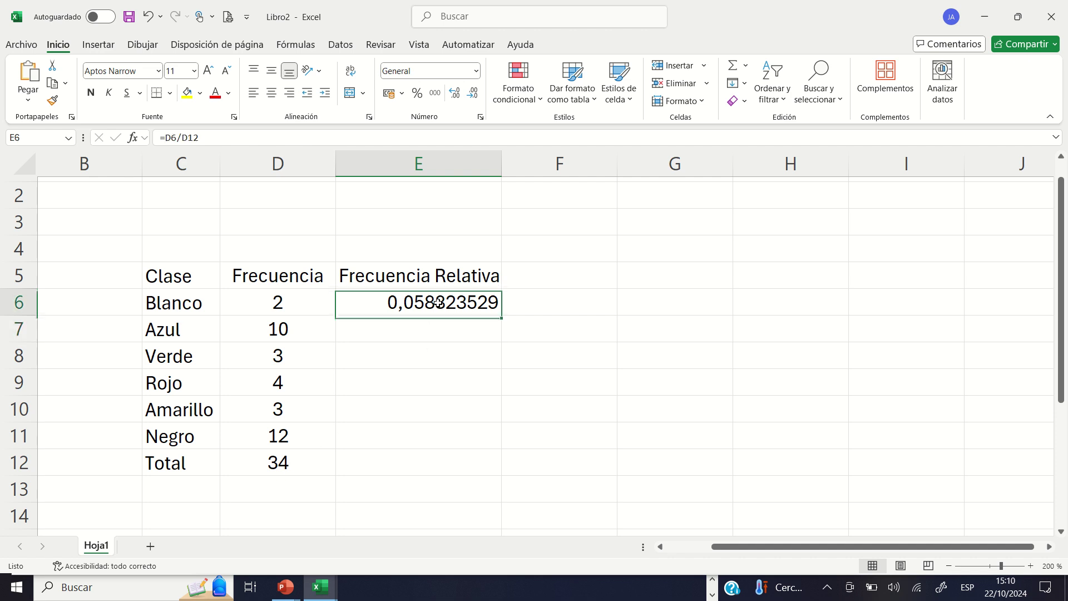
double_click(501, 315)
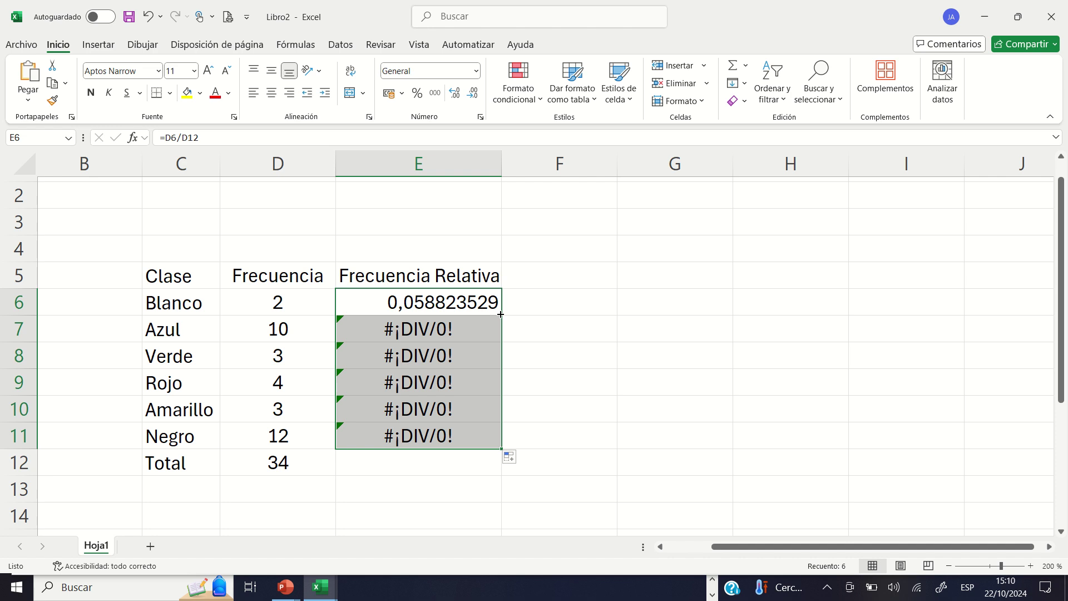
key("ctrl+z")
mouse_move(500, 314)
left_mouse_down()
mouse_move(510, 470)
mouse_move(504, 445)
left_mouse_up()
Undo the erroring fill and reopen E6's formula for editing in the formula bar.
key("ctrl+z")
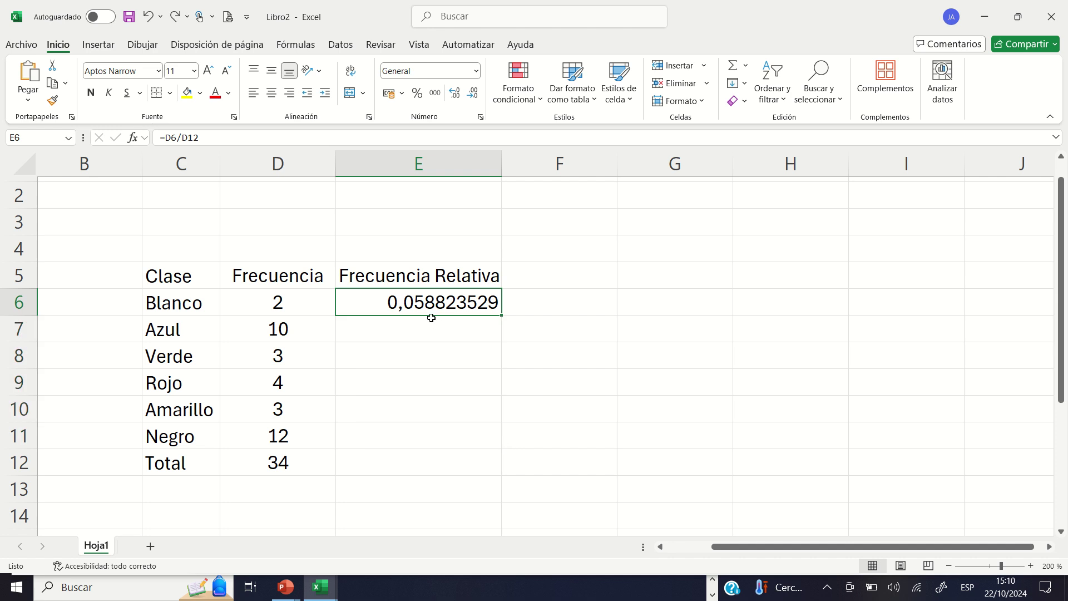
left_click(451, 383)
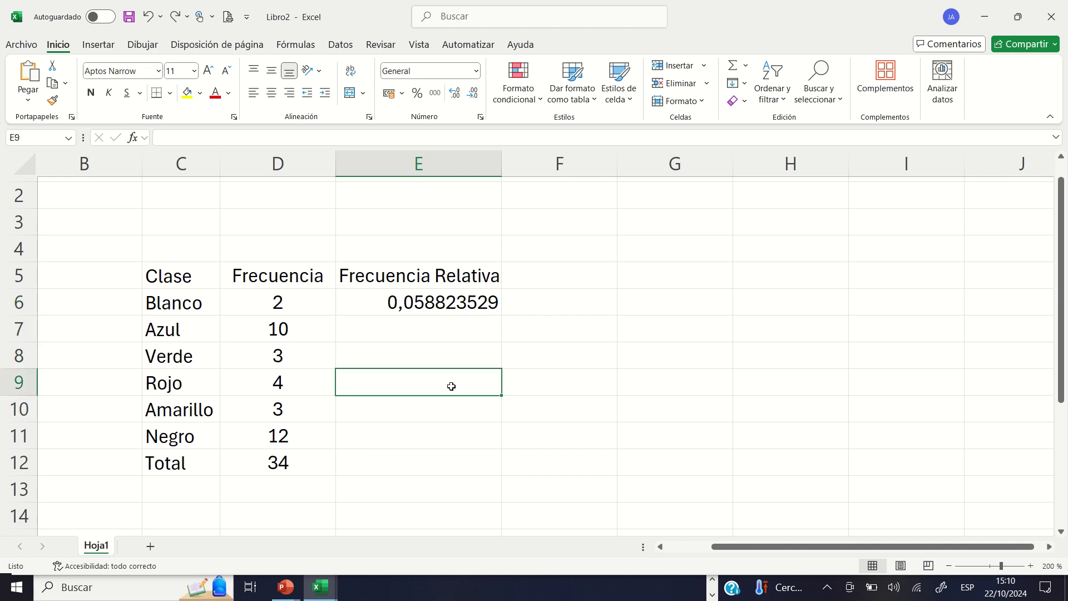
left_click(417, 304)
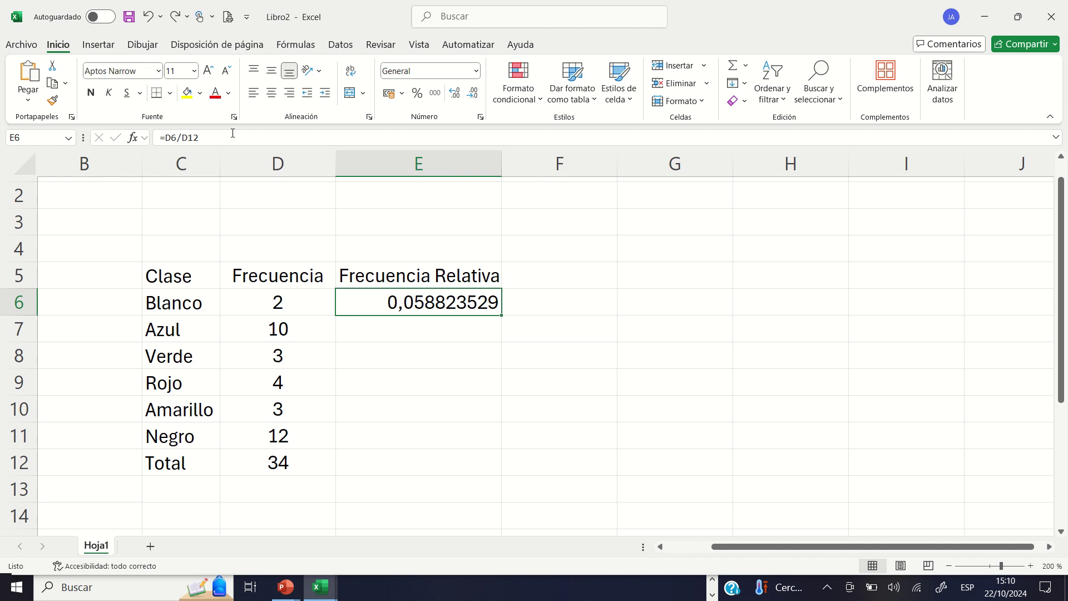
left_click(188, 138)
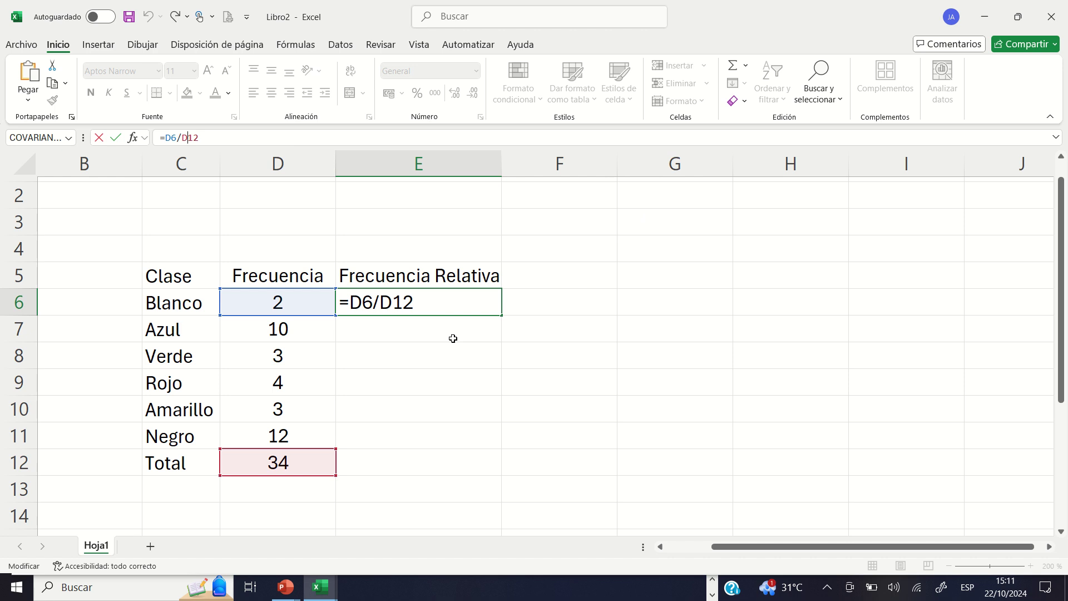
Change E6's formula to =D6/D$12 and fill it down through E11.
type("$")
key("Return")
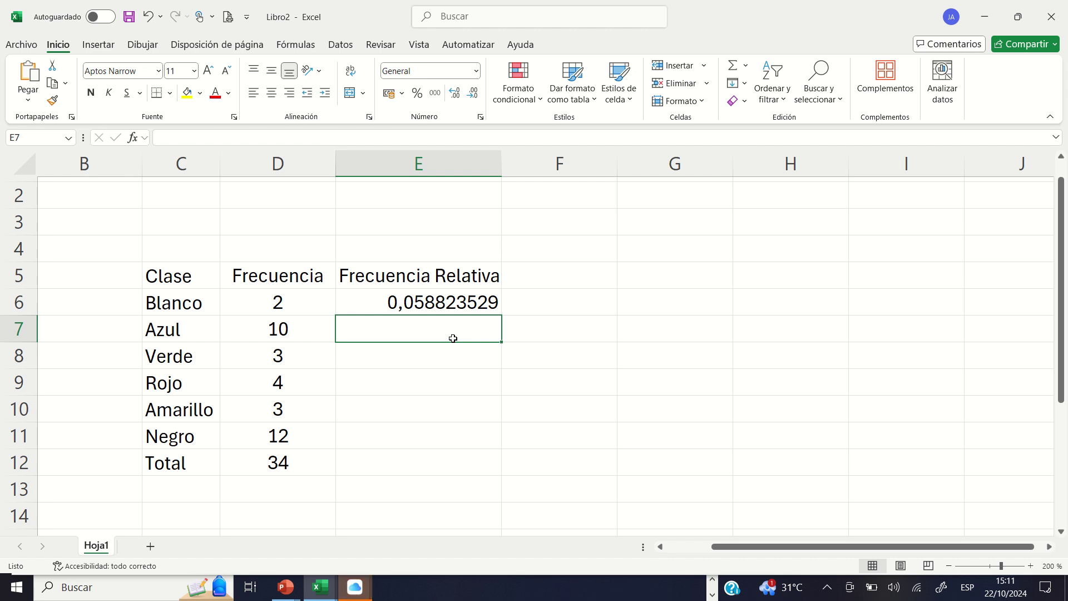
left_click(450, 302)
left_click_drag(501, 315, 501, 448)
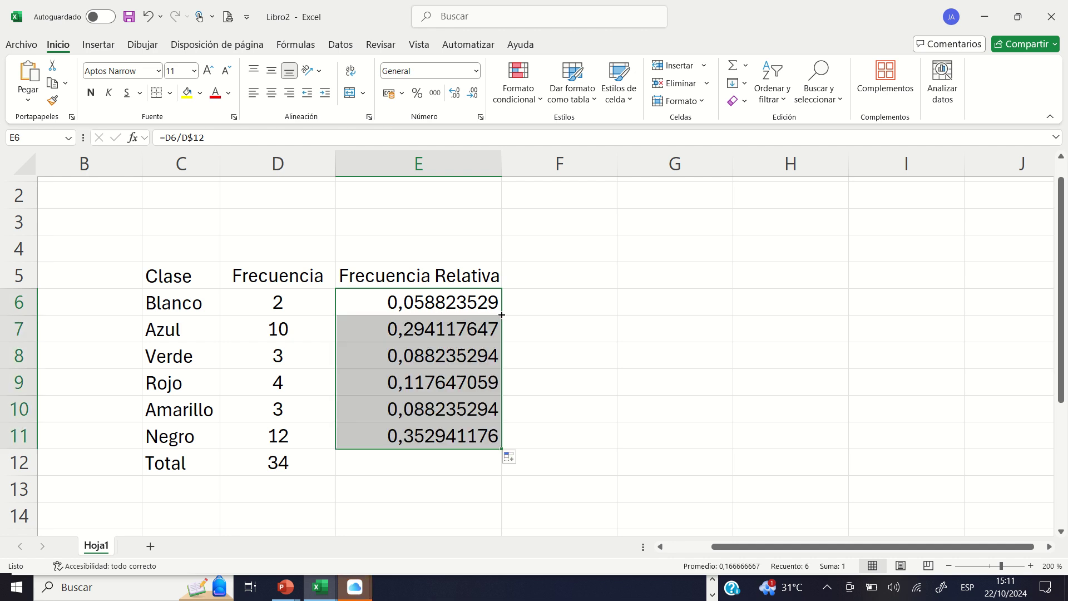
Verify that the copied formula in E7 reads =D7/D$12 without changing it.
left_click(351, 348)
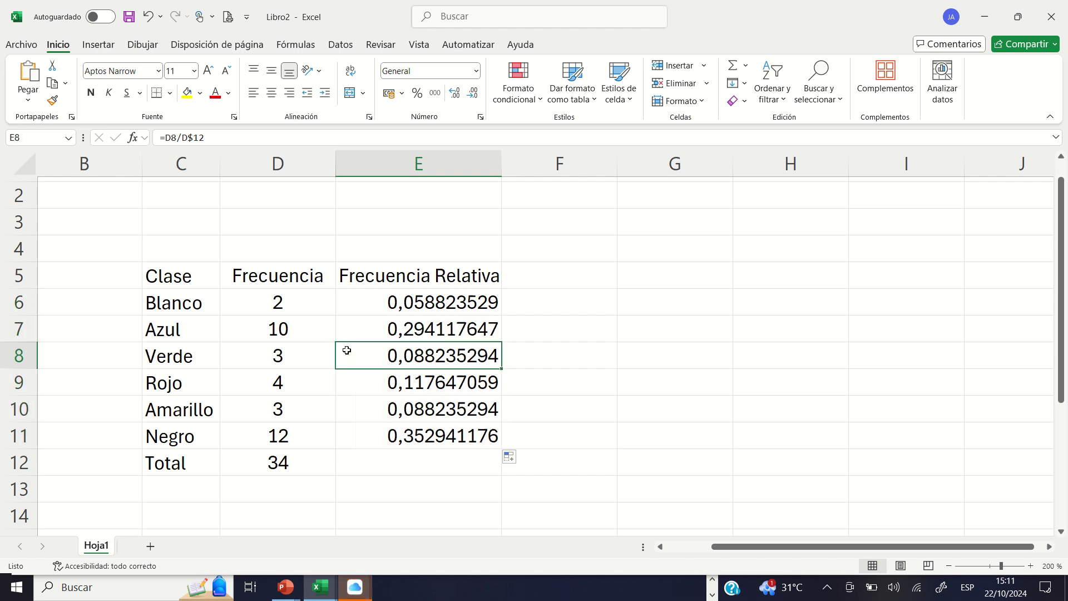
left_click(383, 326)
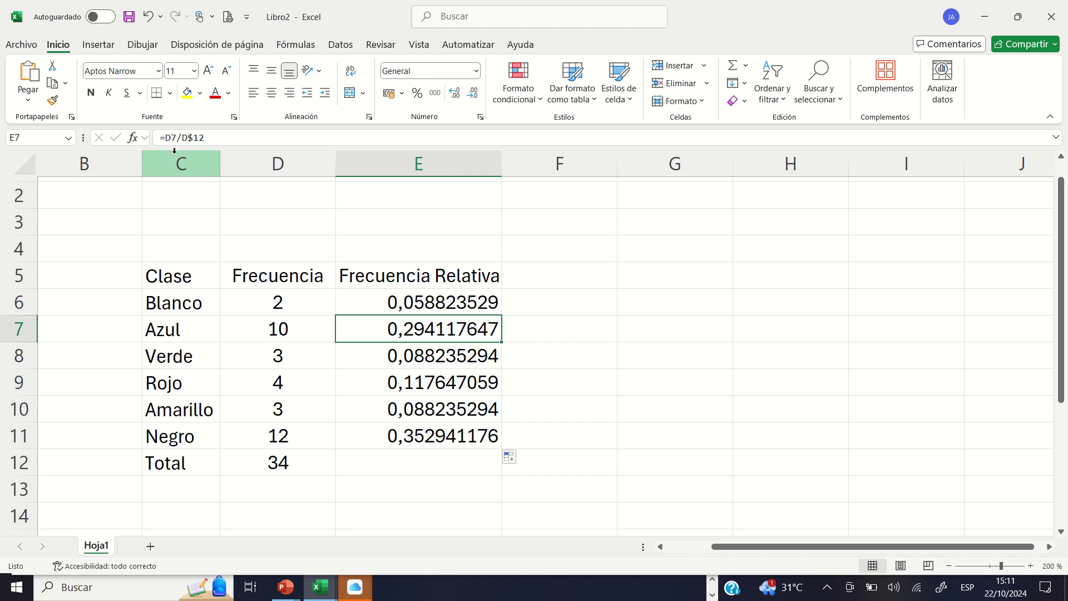
left_click(160, 139)
left_click_drag(161, 139, 206, 138)
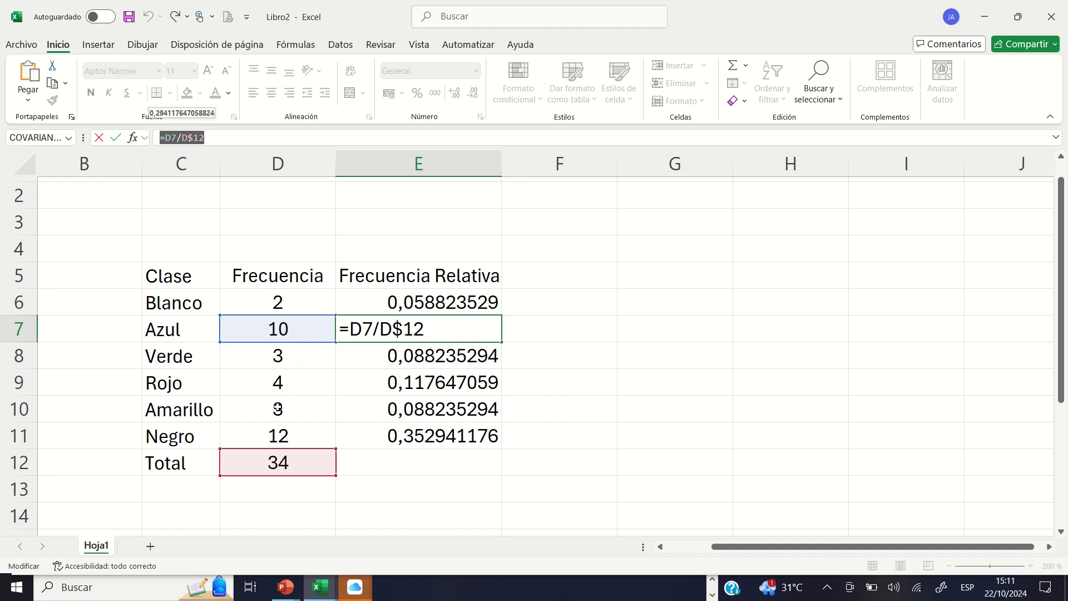
left_click(402, 329)
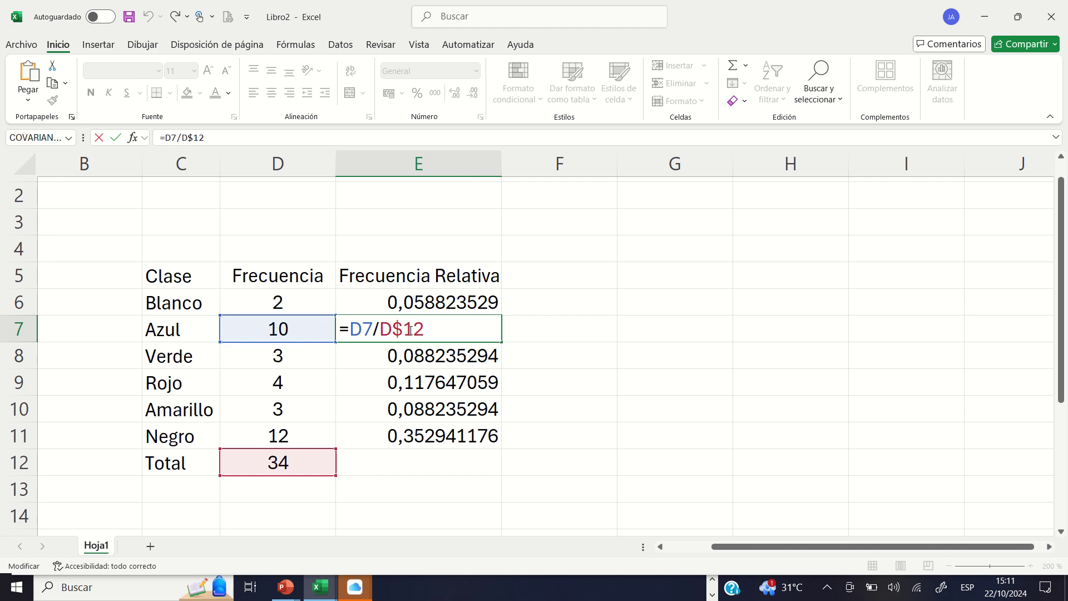
left_click(304, 362)
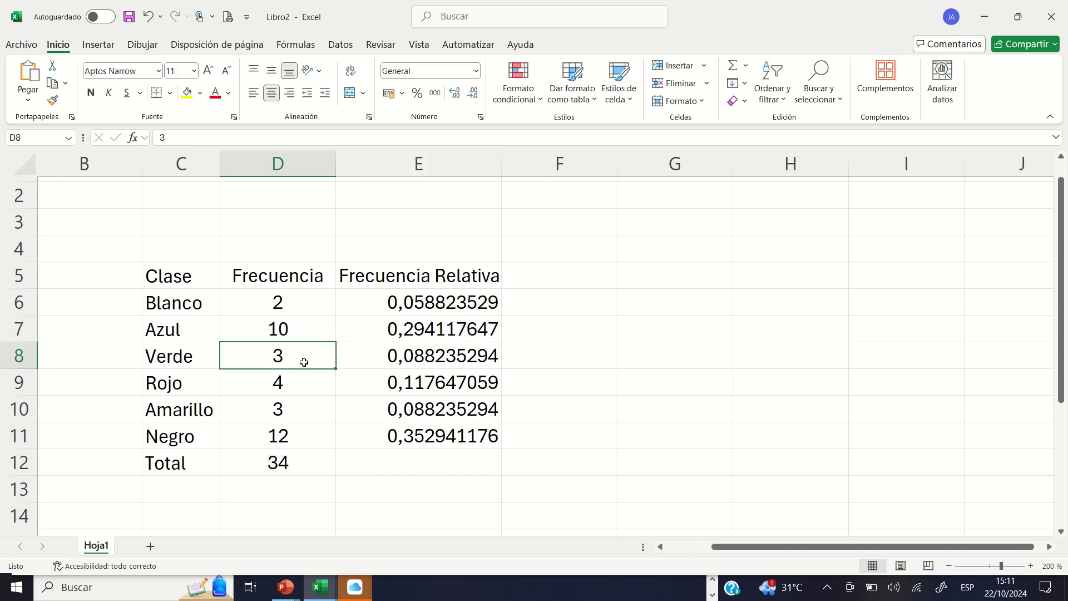
Give Azul's relative frequency 0,294117647 in E7 a yellow fill.
left_click(414, 358)
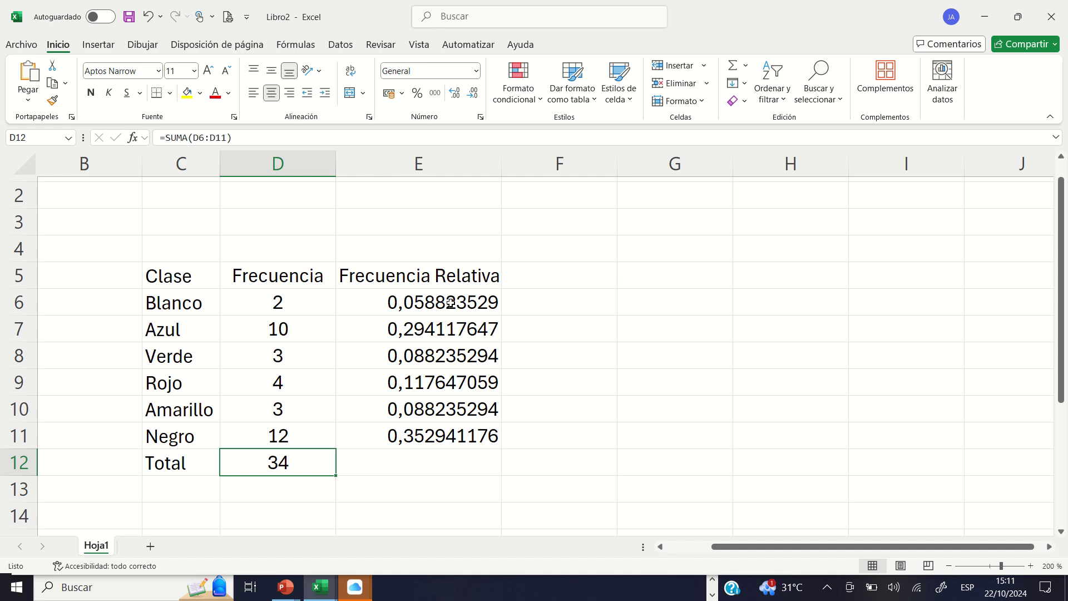
left_click(460, 329)
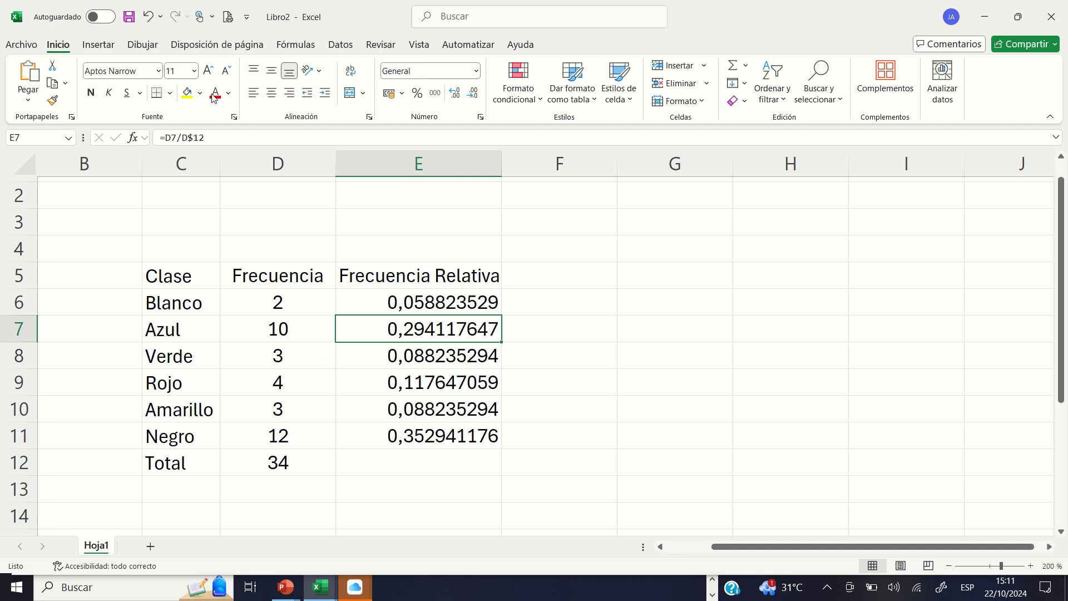
left_click(187, 93)
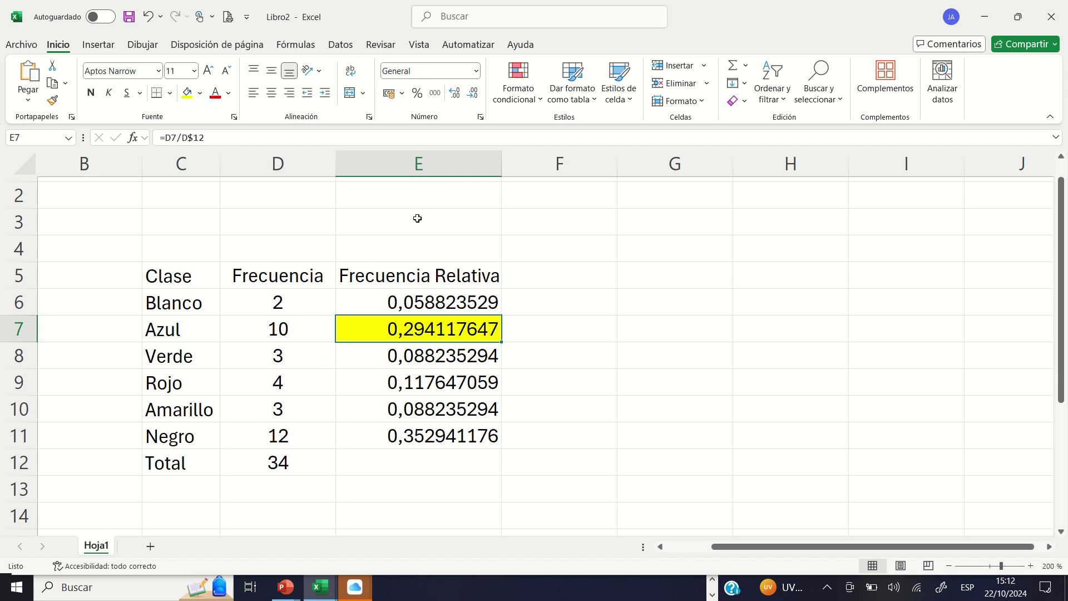
Review the D$12 reference in E7, then select the relative frequencies E6:E11.
left_click_drag(182, 137, 202, 138)
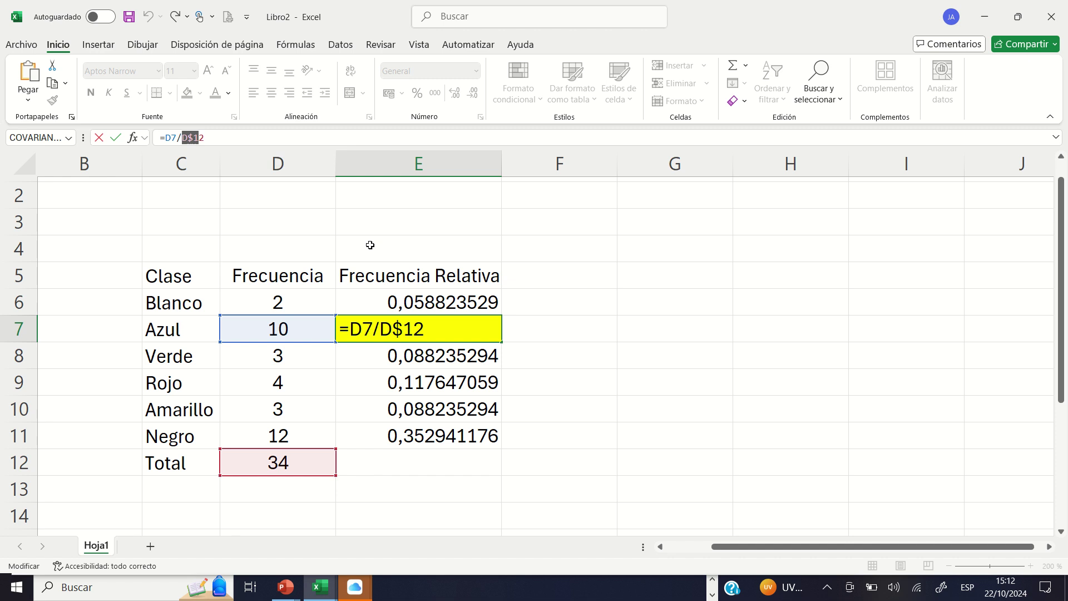
key("Return")
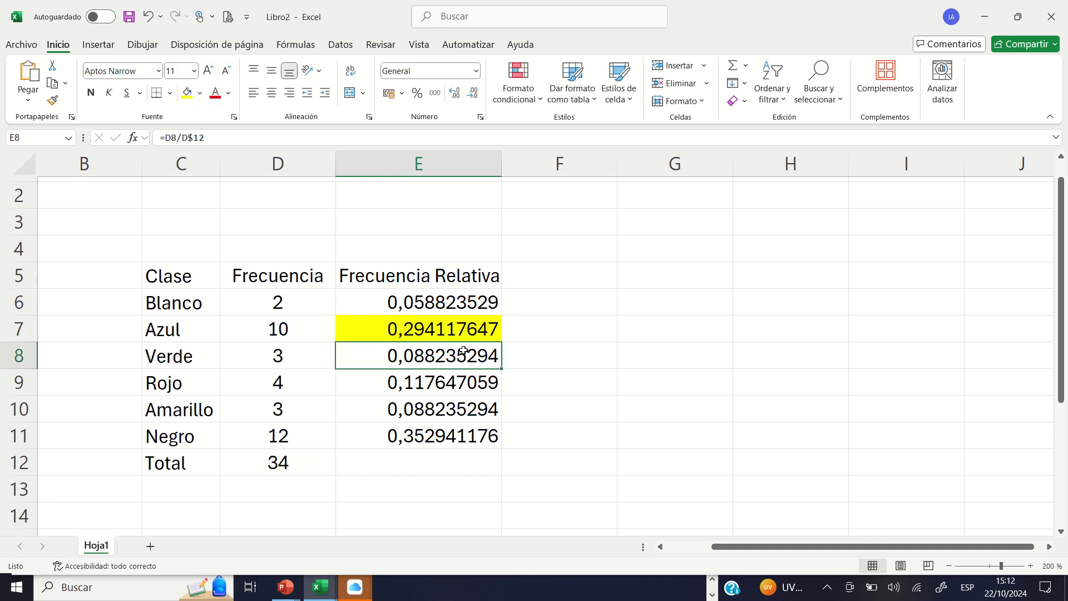
left_click(443, 299)
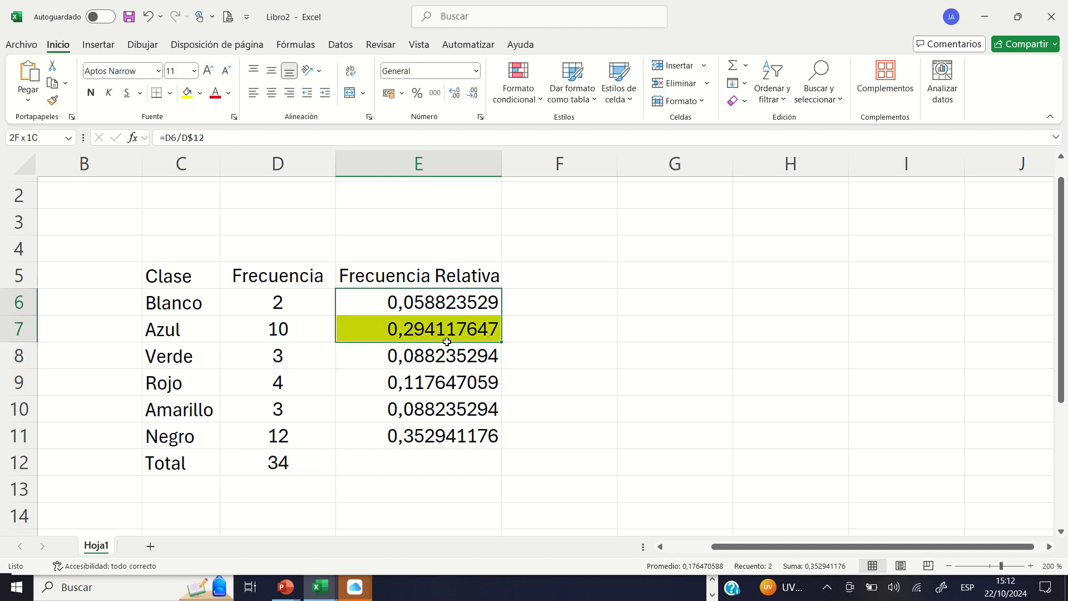
left_click_drag(444, 298, 478, 437)
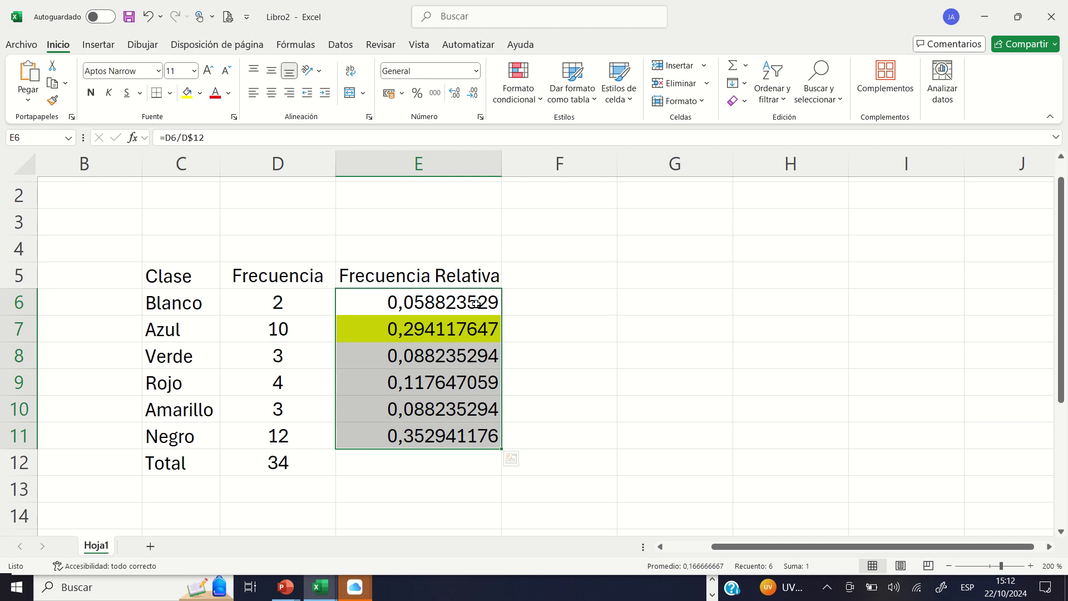
Try reducing E6:E11 to four decimals, then undo both that and the fill below E6.
left_click(529, 315)
left_click_drag(448, 304, 458, 442)
left_click(472, 98)
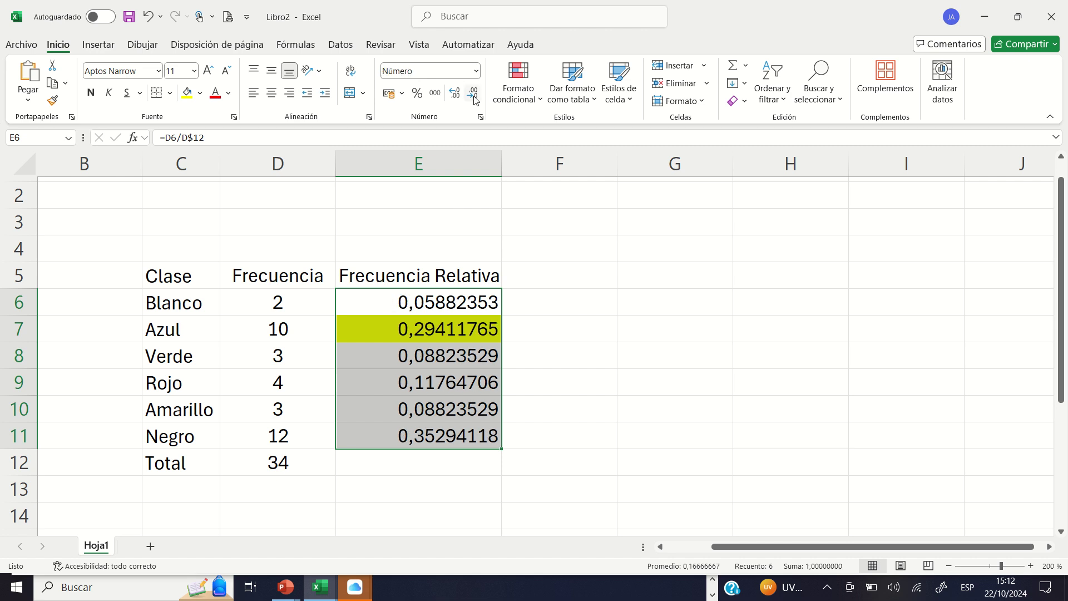
left_click(473, 96)
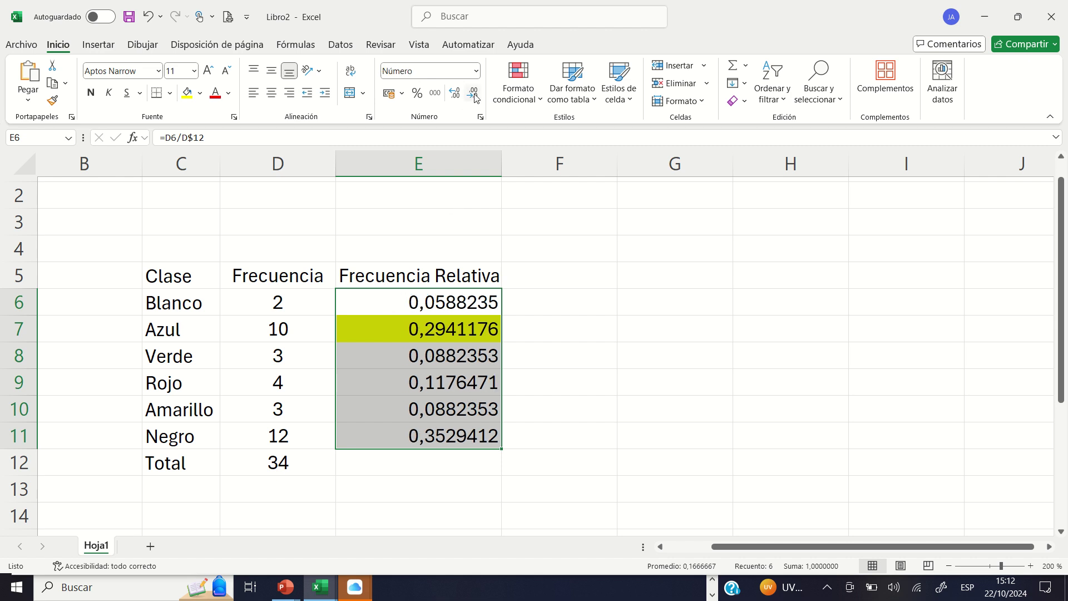
left_click(473, 96)
left_click(474, 96)
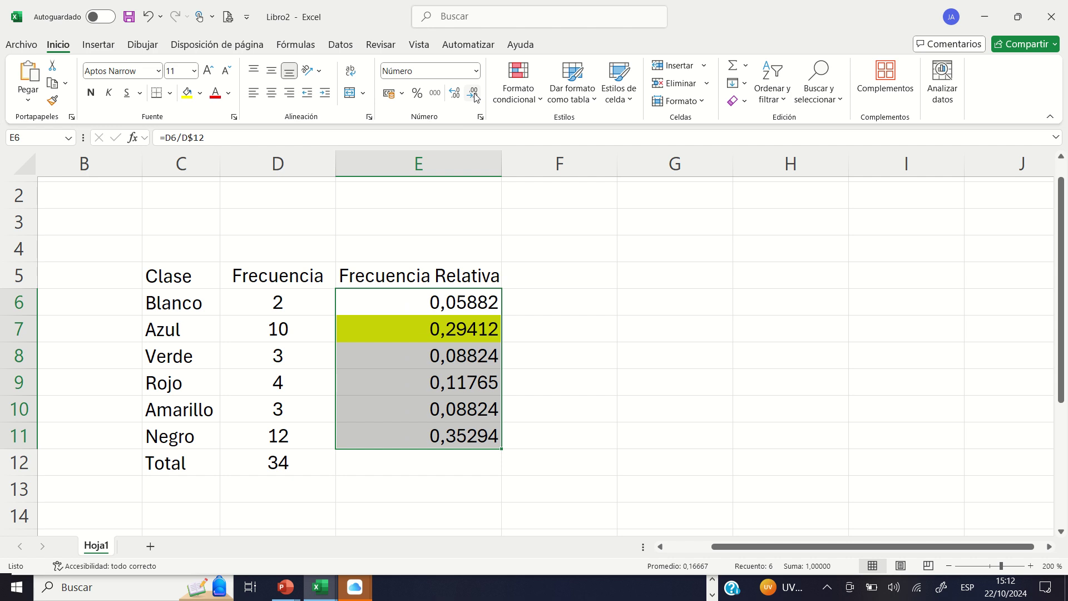
left_click(474, 96)
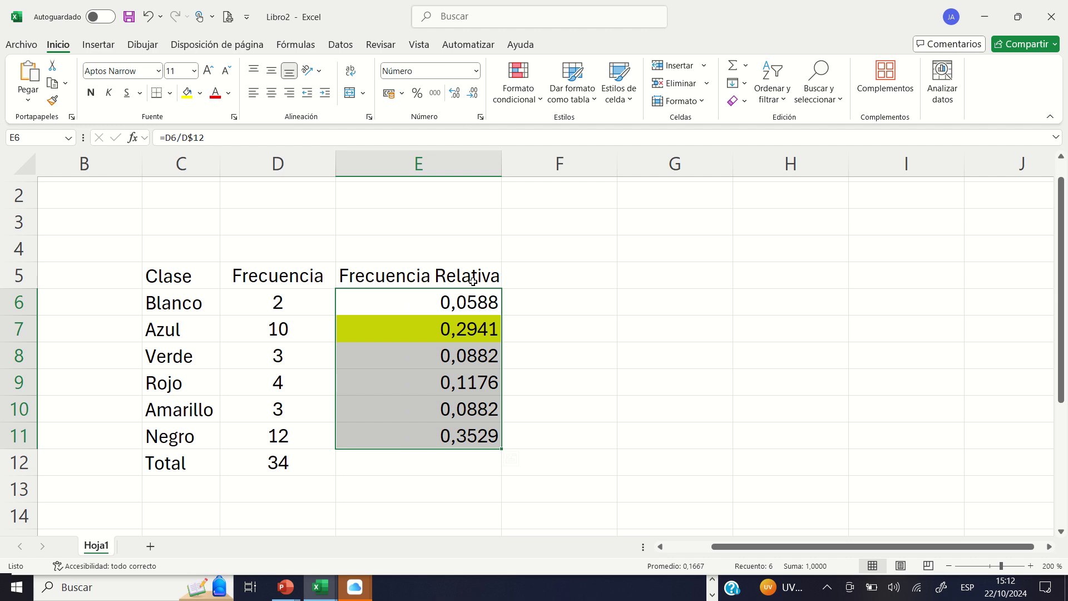
key("ctrl+z")
key("ctrl+z")
key("ctrl+z")
key("ctrl+z")
key("ctrl+z")
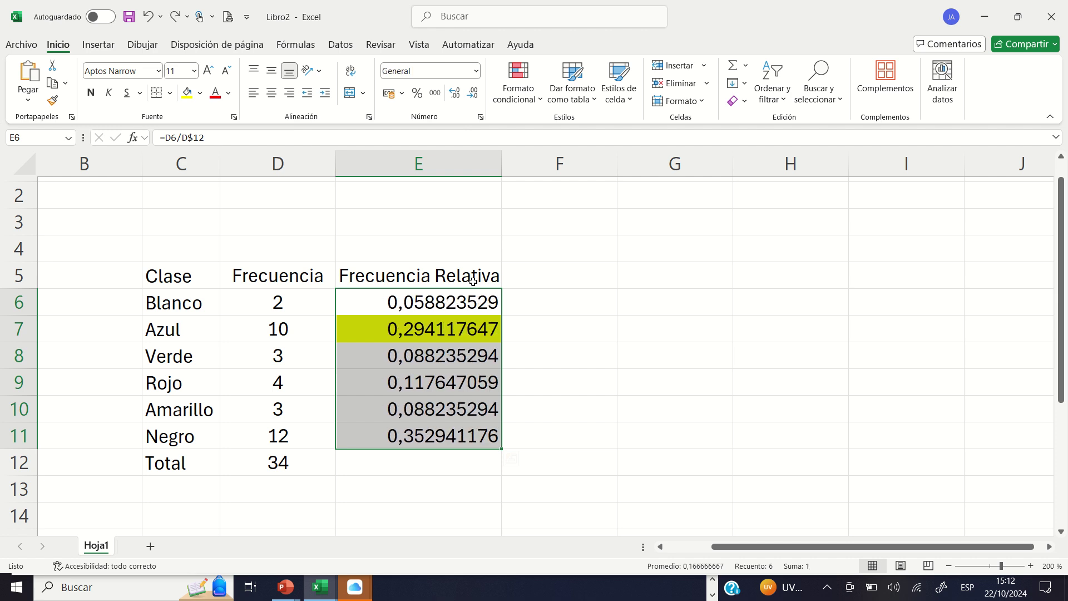
key("ctrl+z")
key("ctrl+z")
key("ctrl+z")
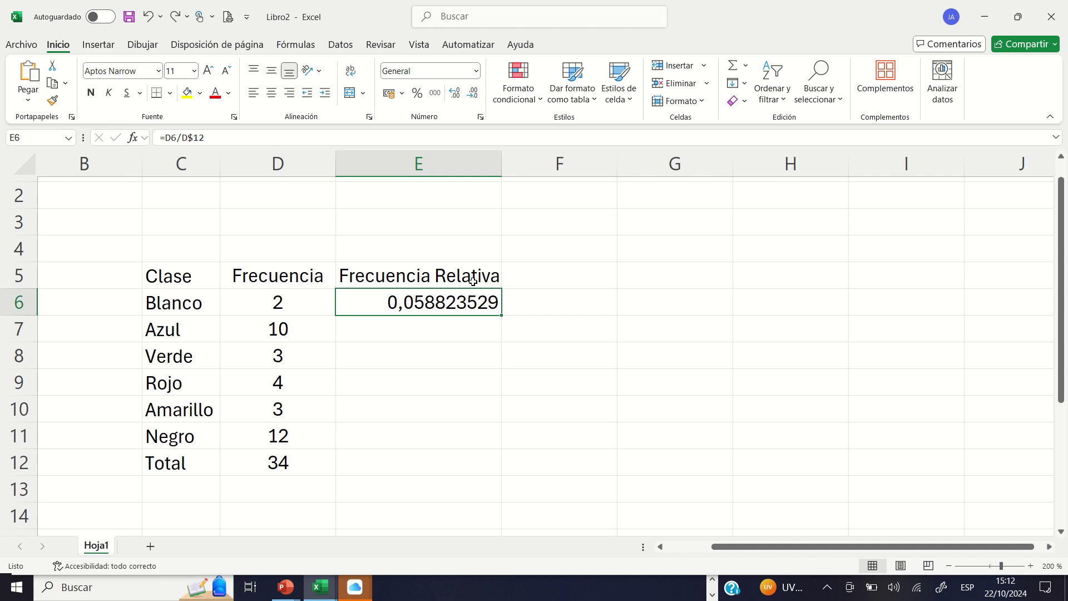
Reduce E6 to four decimals so it shows 0,0588.
left_click(472, 94)
left_click(472, 93)
left_click(473, 93)
left_click(473, 94)
left_click(473, 94)
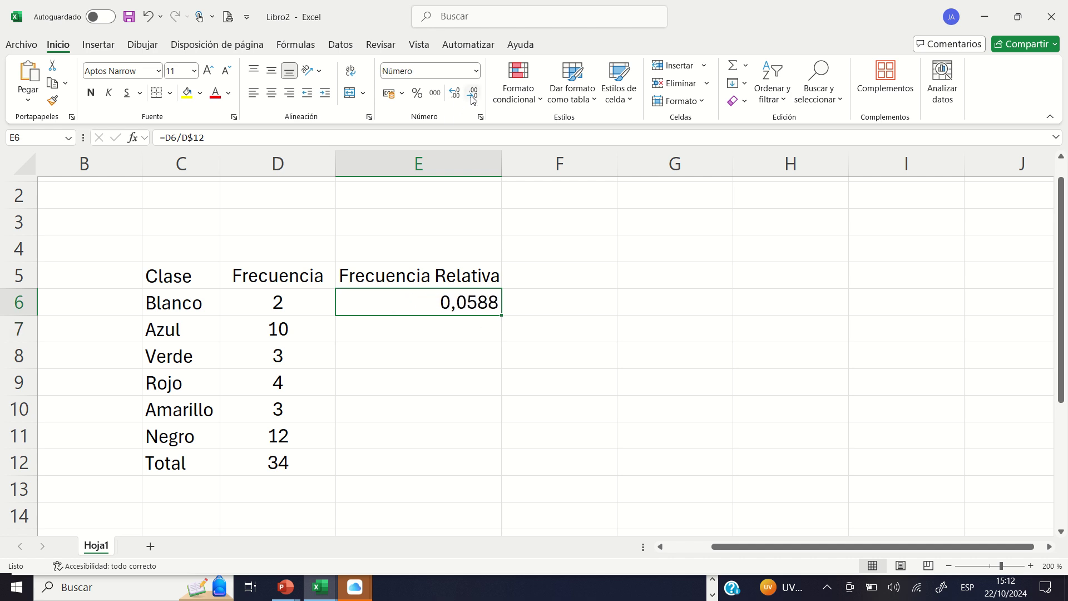
left_click(474, 406)
left_click(471, 301)
Fill E6's formula down through E11, showing values up to 0,3529 for Negro.
left_click_drag(501, 315, 488, 451)
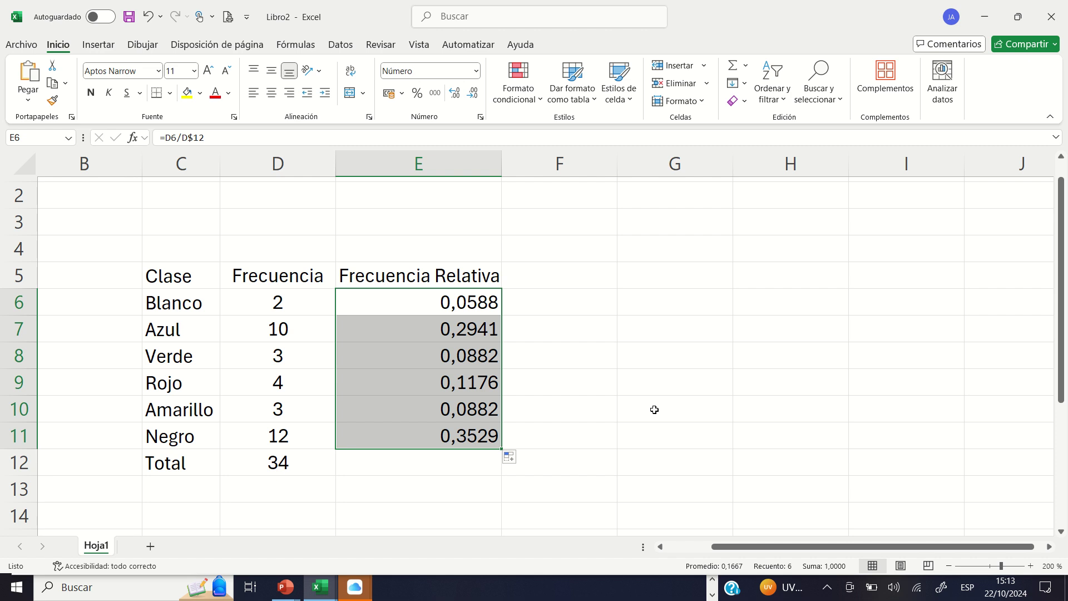
key("ctrl+z")
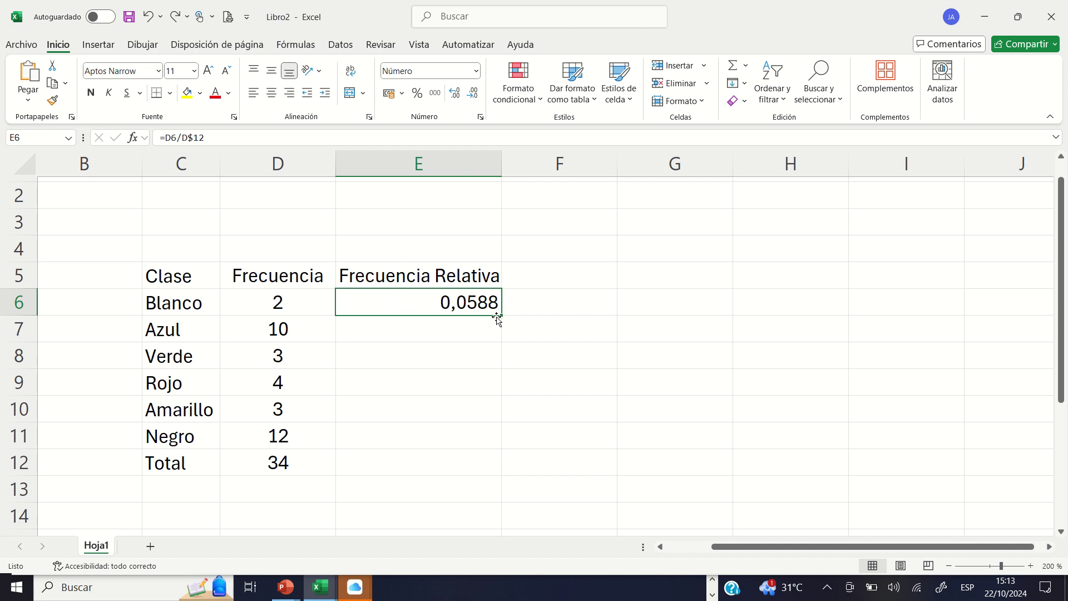
left_click_drag(497, 316, 500, 451)
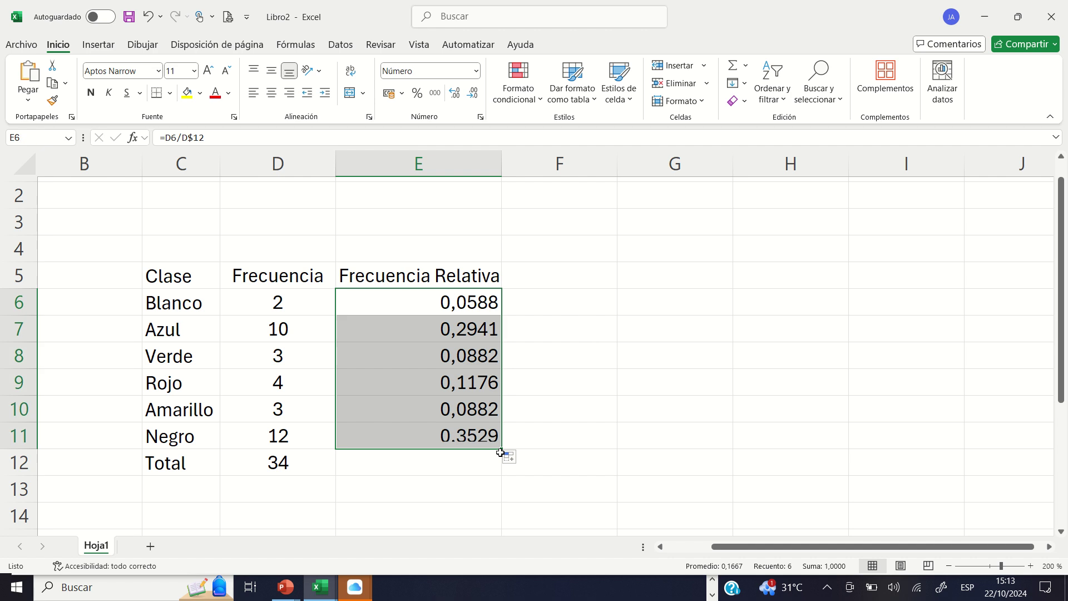
key("ctrl+z")
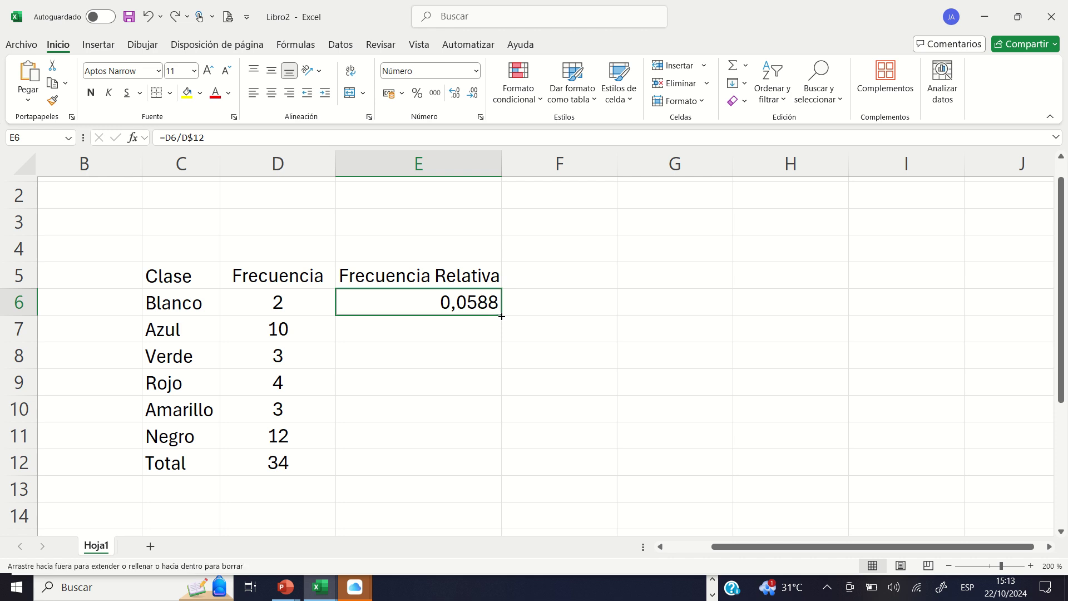
double_click(501, 316)
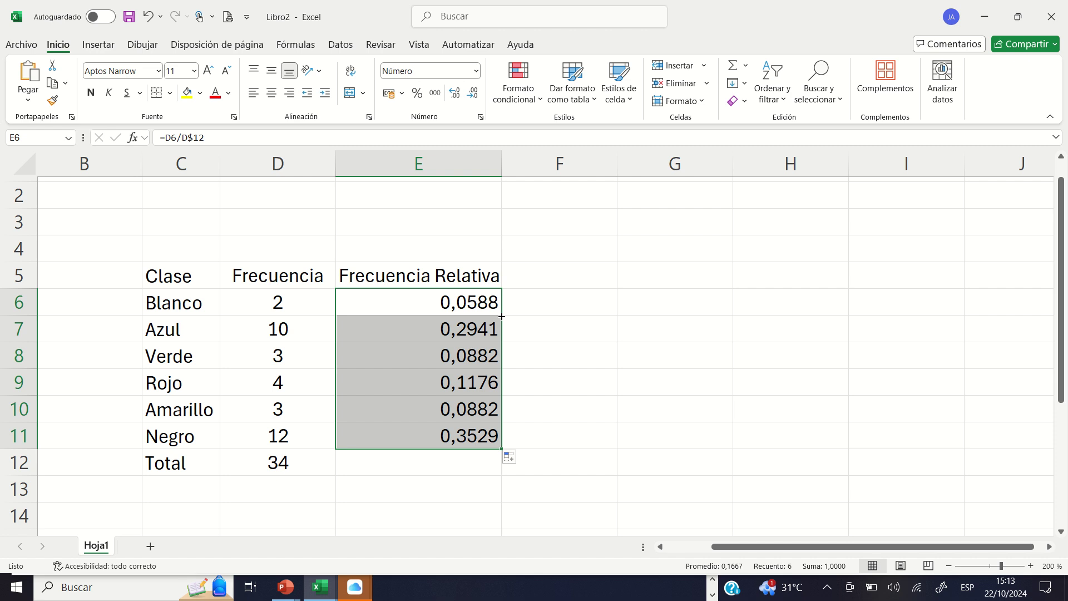
left_click(432, 443)
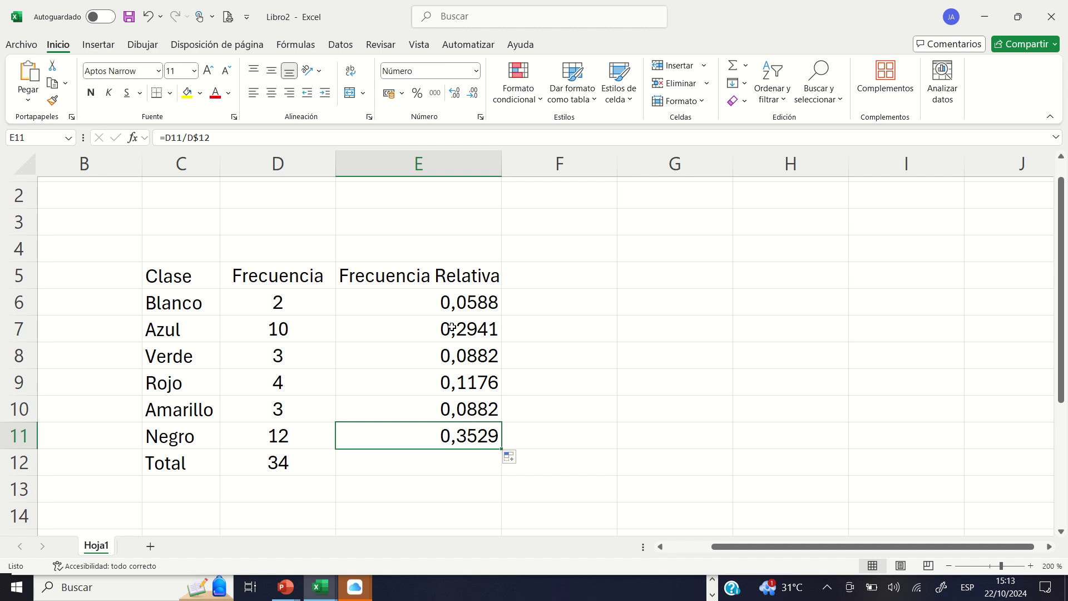
mouse_move(456, 303)
left_mouse_down()
mouse_move(458, 464)
mouse_move(461, 436)
left_mouse_up()
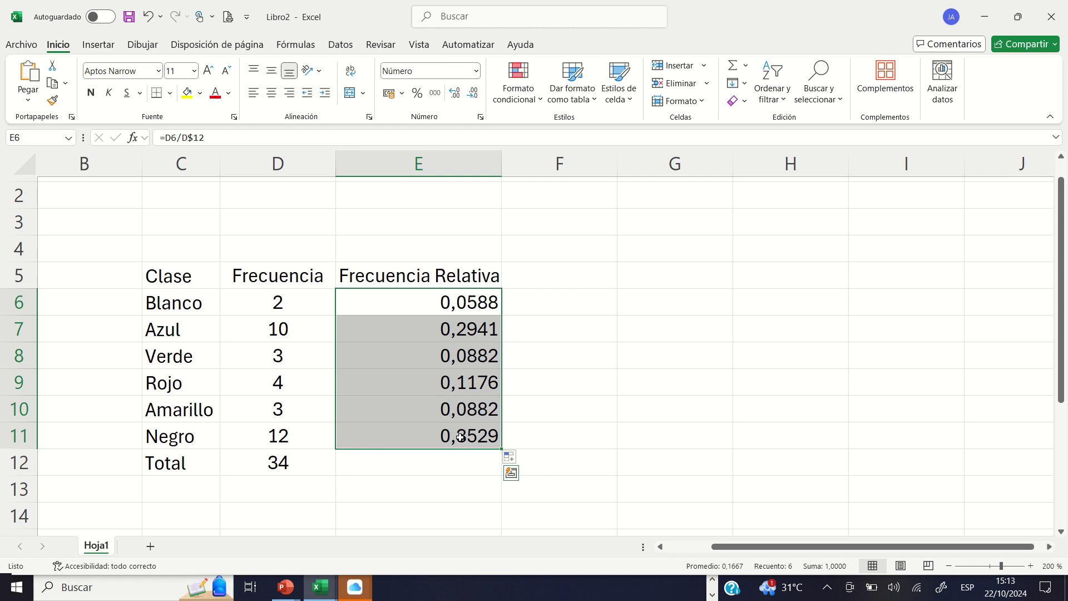
left_click(430, 462)
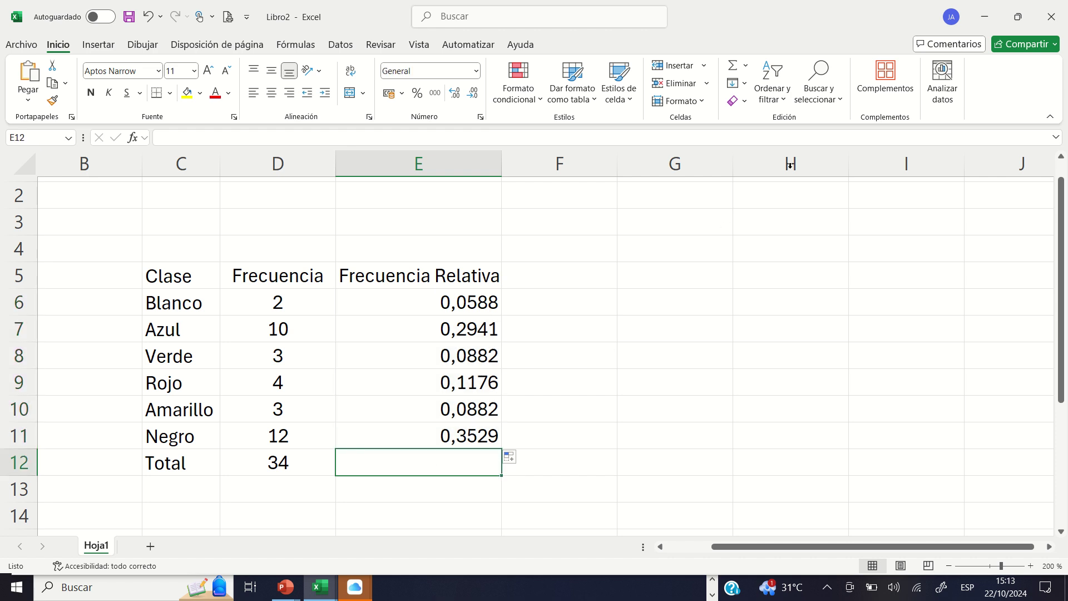
Enter =SUMA(E6:E11) in E12 so the relative-frequency total reads 1,0000.
left_click(745, 65)
left_click(761, 86)
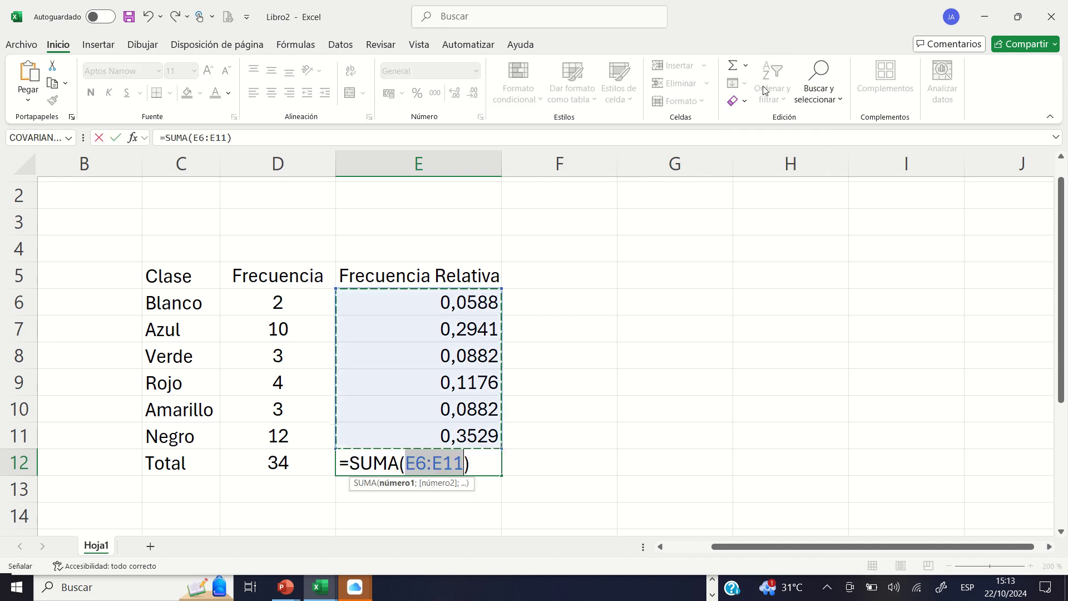
key("Return")
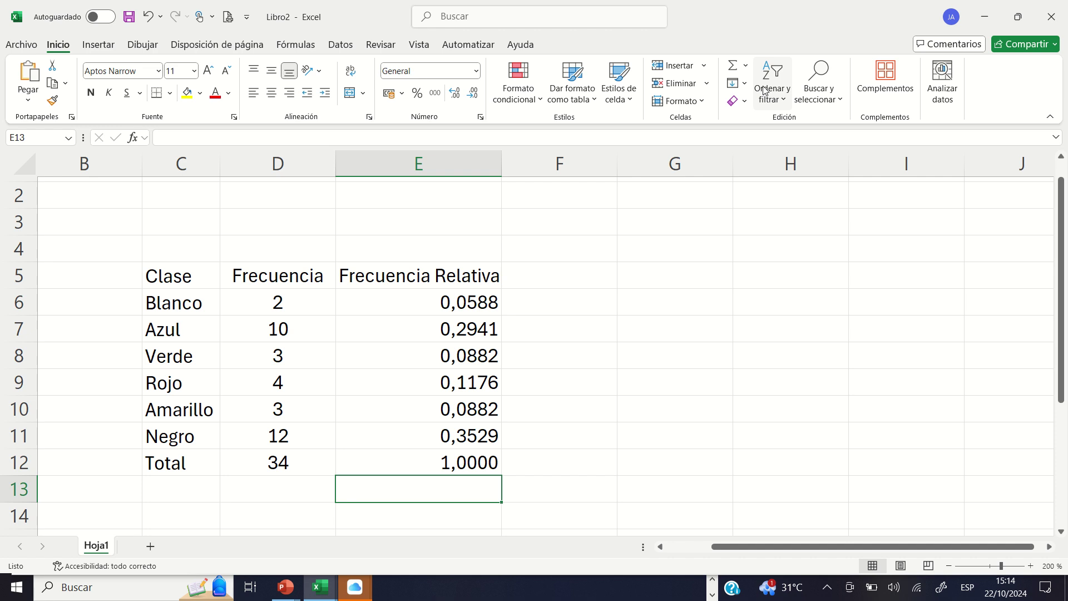
Select the relative frequencies E6:E12, then type the header 'Frec. Acumulada' in F5.
left_click(445, 302)
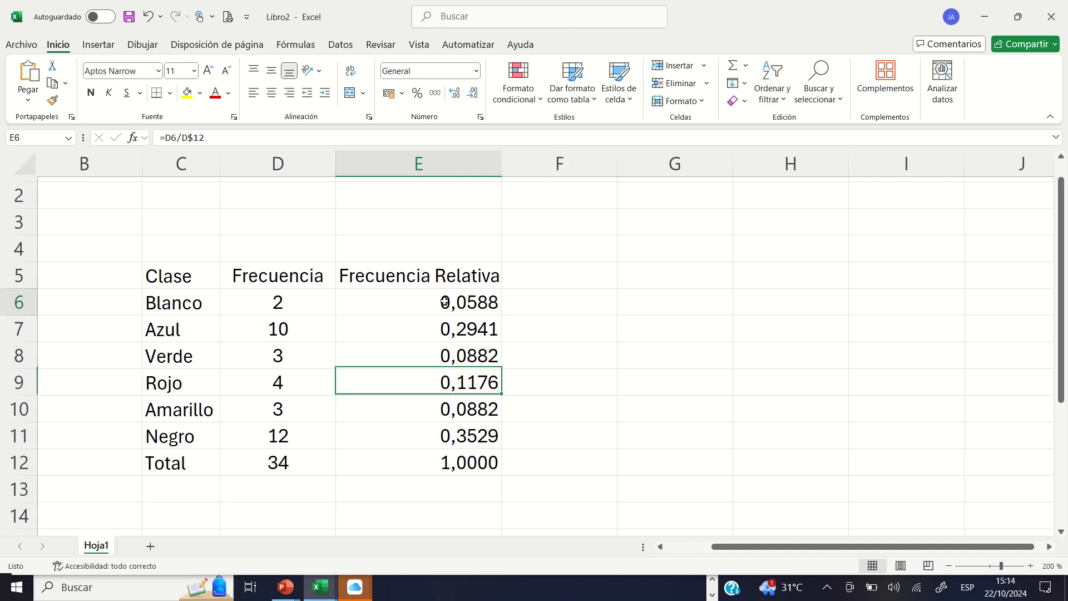
left_click_drag(446, 302, 415, 453)
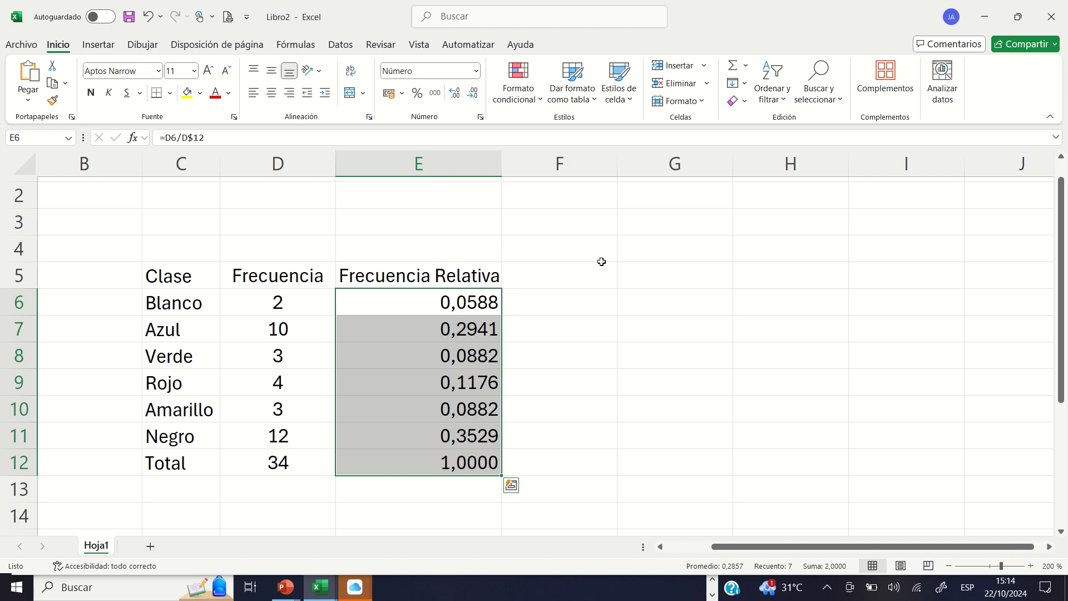
left_click(587, 272)
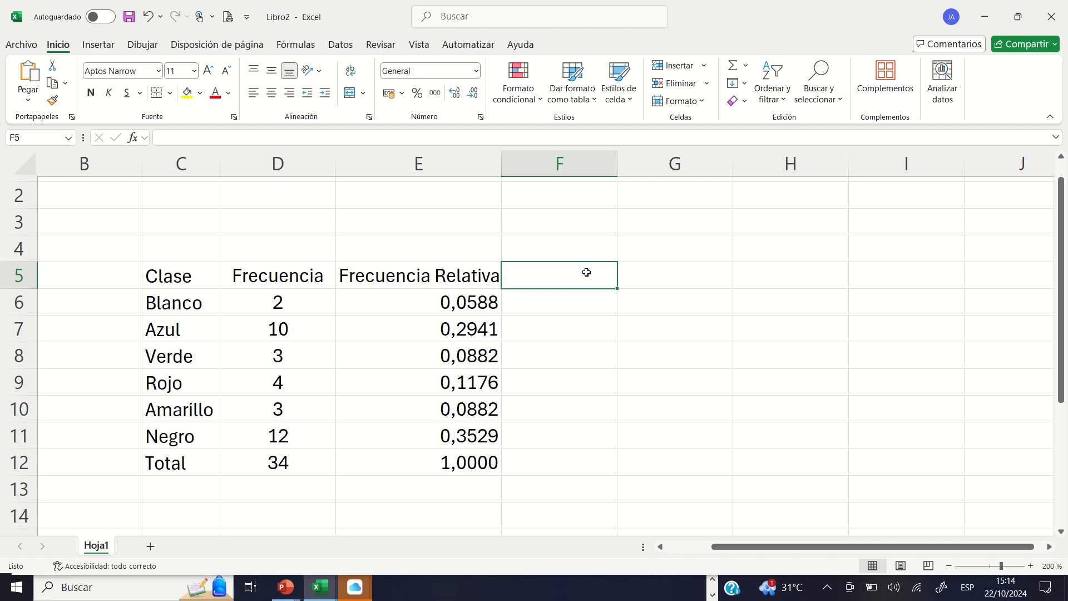
type("Fre")
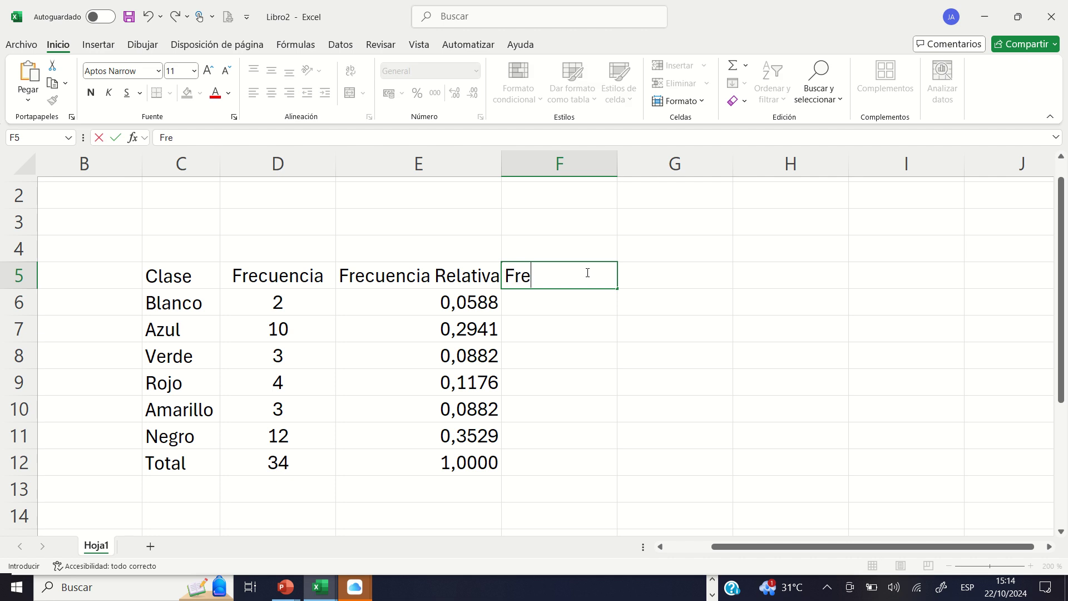
type("c. Acu")
type("mulada")
Confirm the Frec. Acumulada header, autofit column F, and enter =D6 in F6.
key("Return")
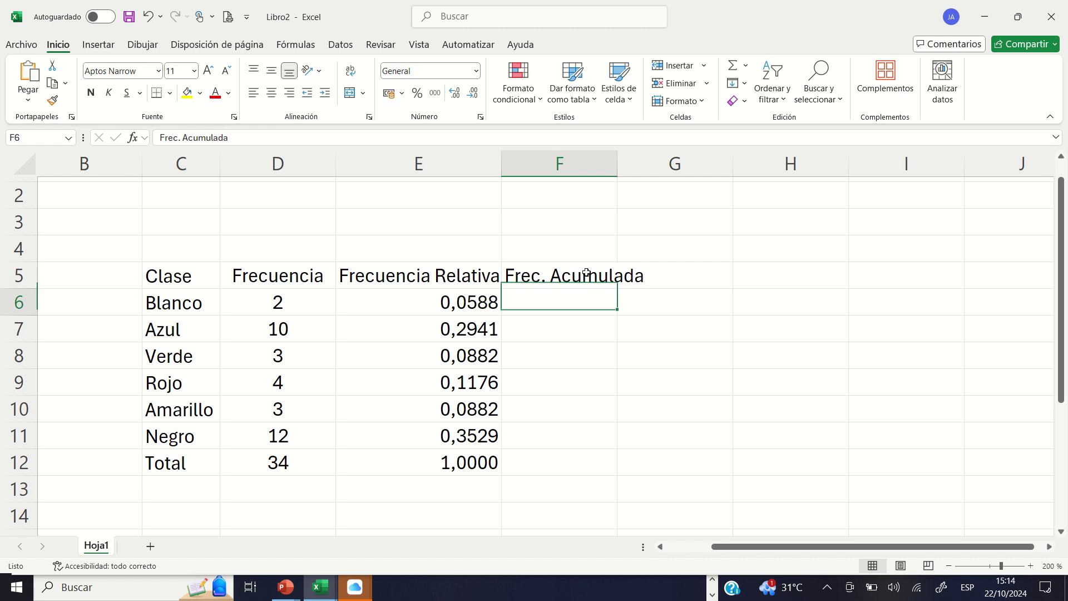
double_click(617, 163)
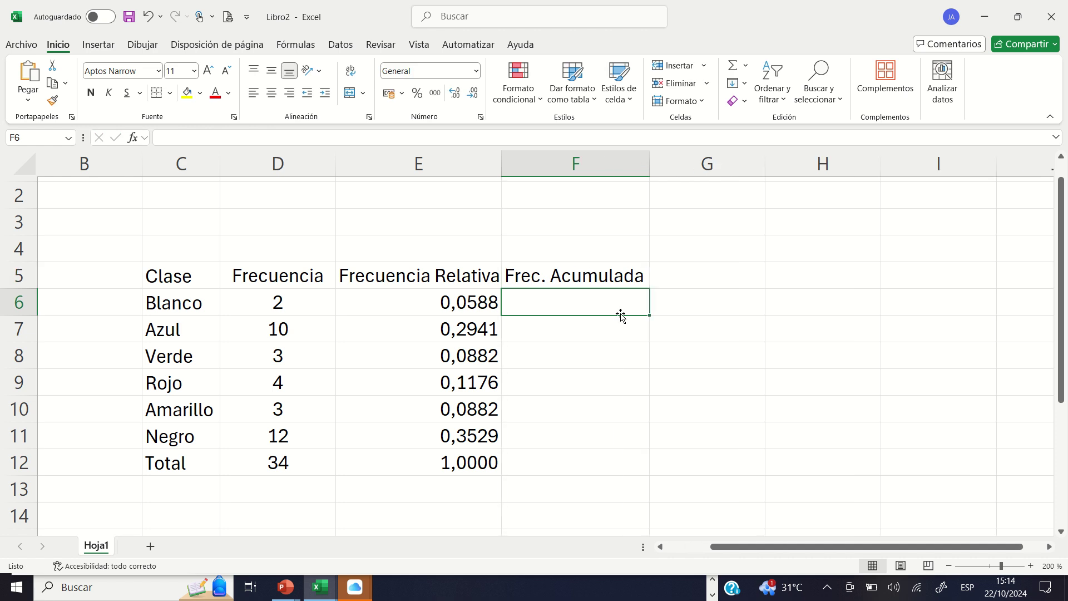
type("=")
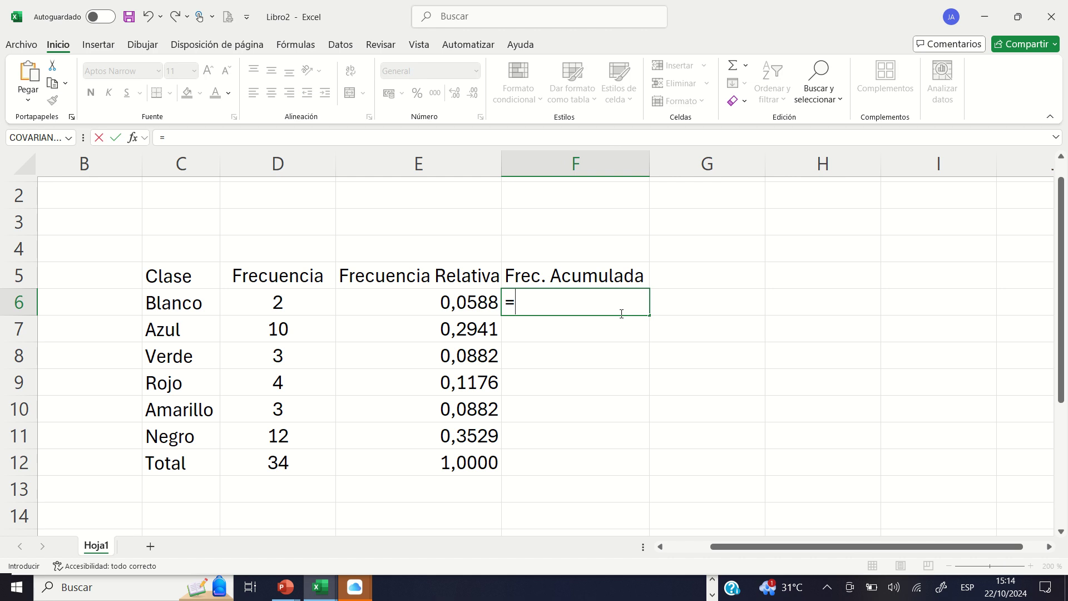
left_click(293, 302)
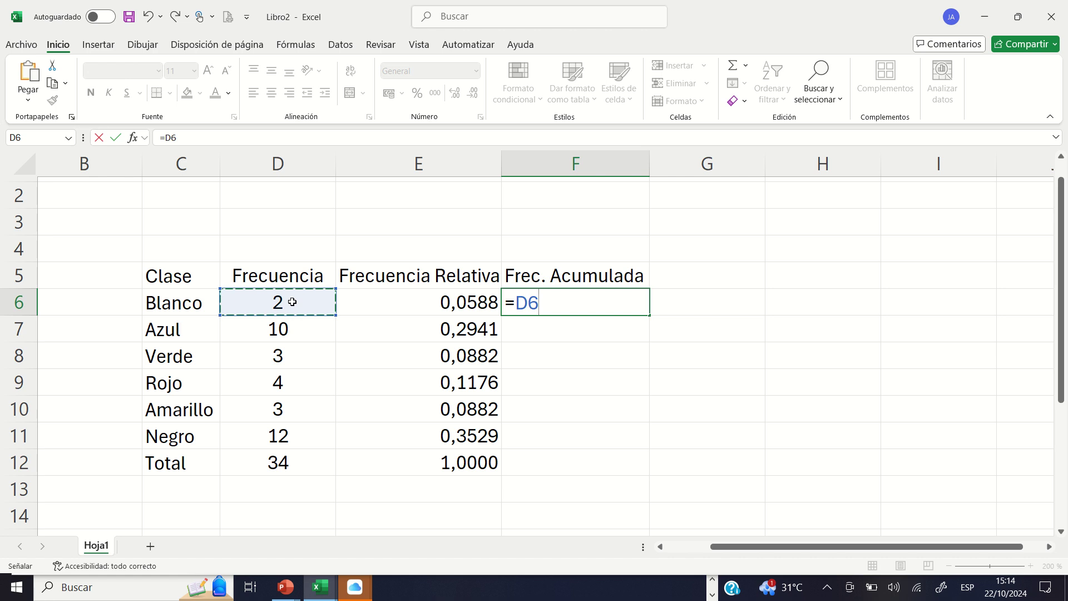
key("Return")
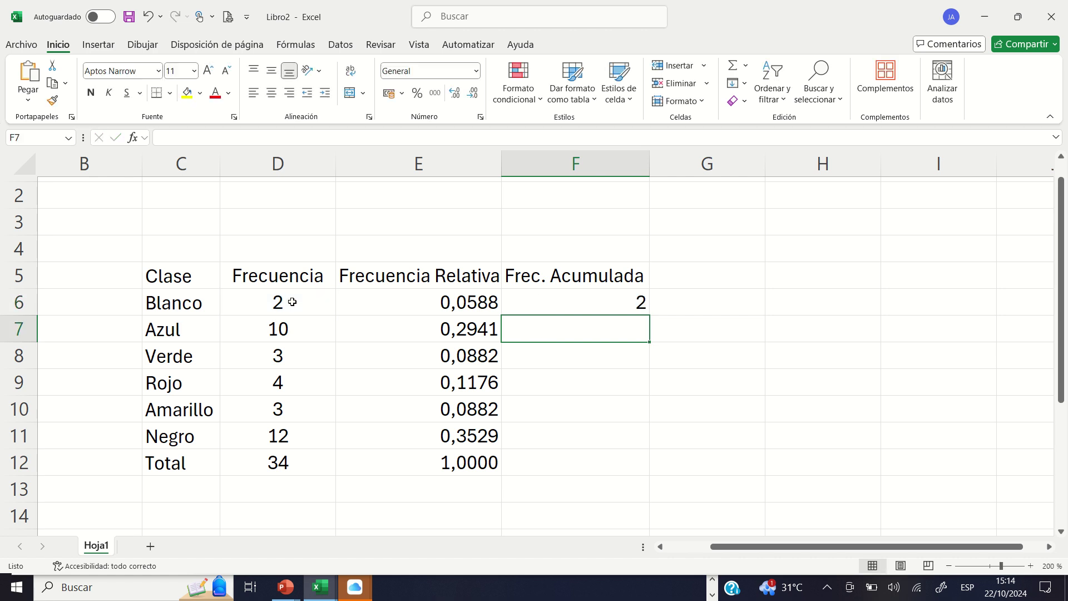
Enter =F6+D7 in F7, fill it down to F11, and centre F6:F11.
type("=")
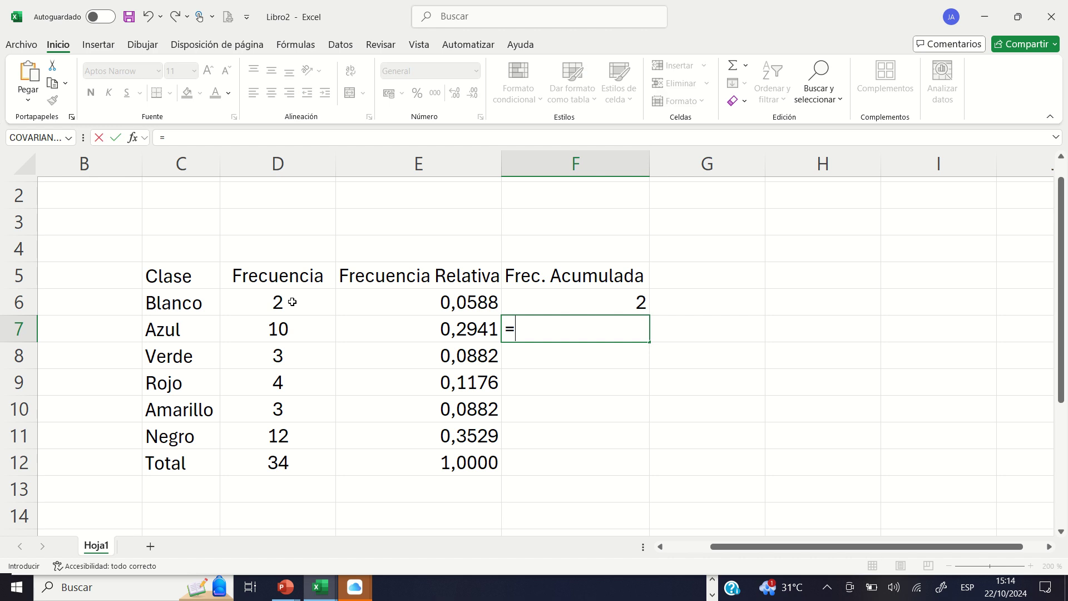
left_click(590, 302)
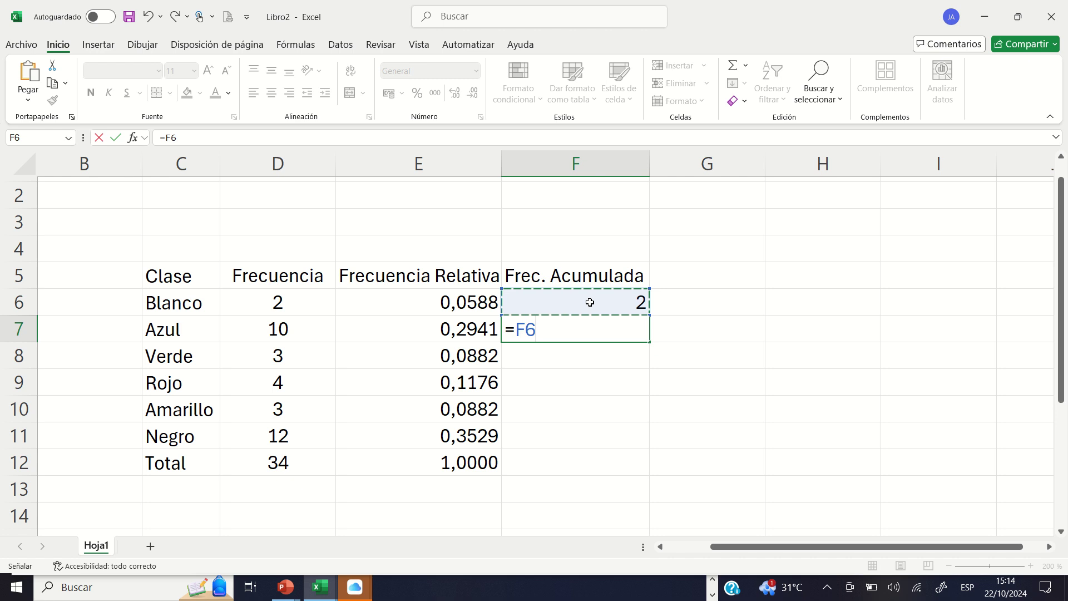
type("+")
left_click(299, 331)
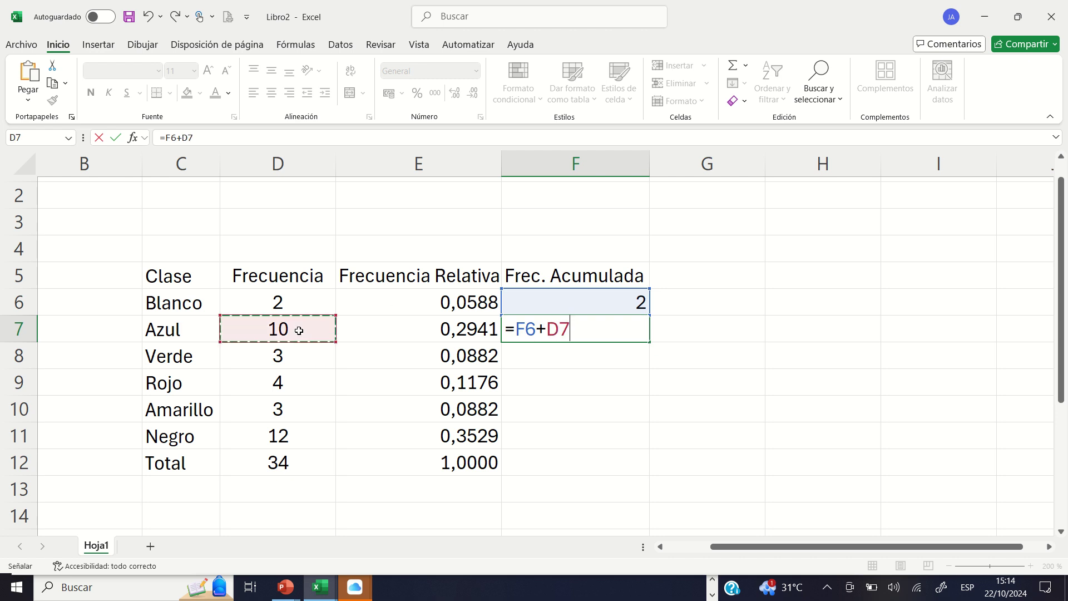
key("Return")
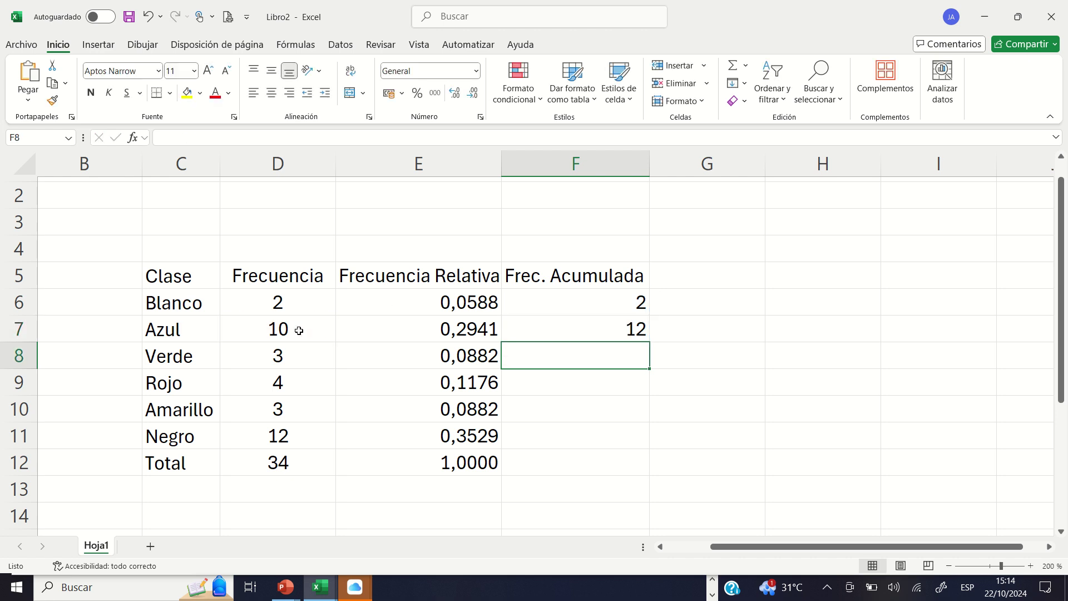
left_click(617, 329)
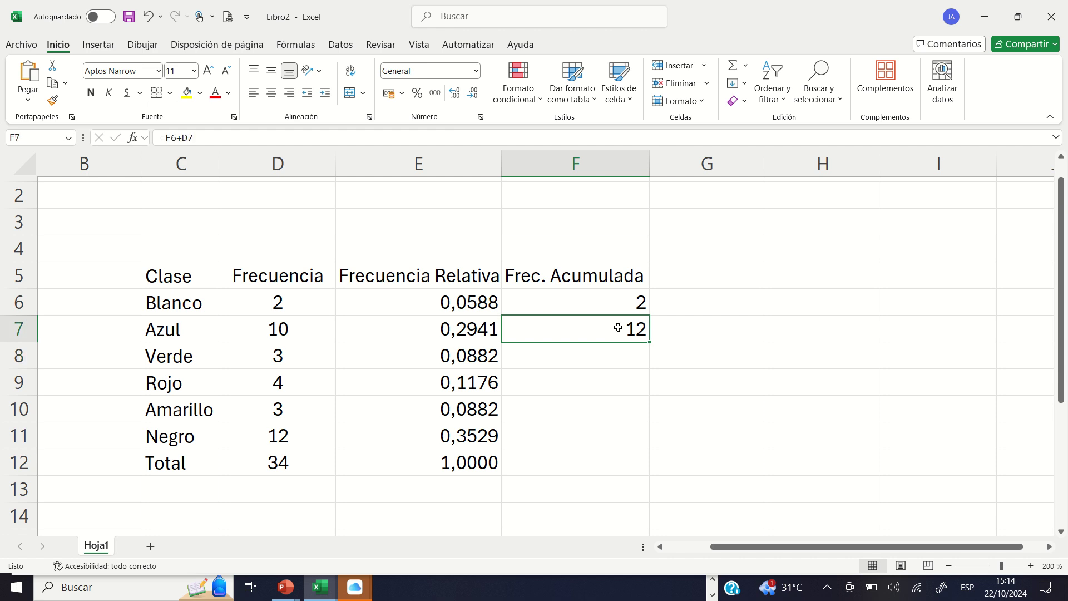
double_click(650, 344)
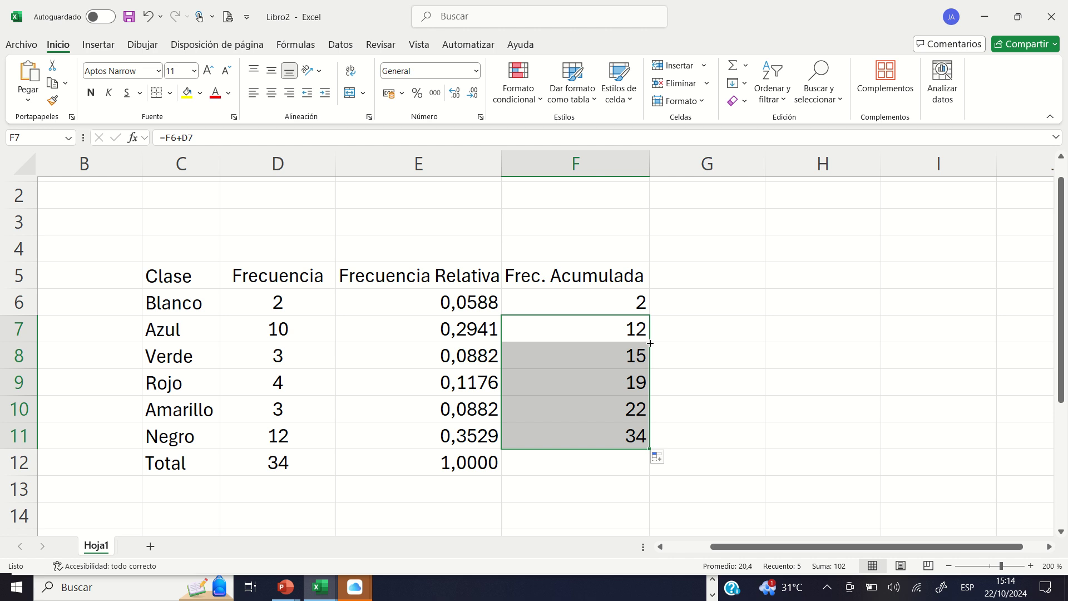
left_click_drag(580, 306, 600, 429)
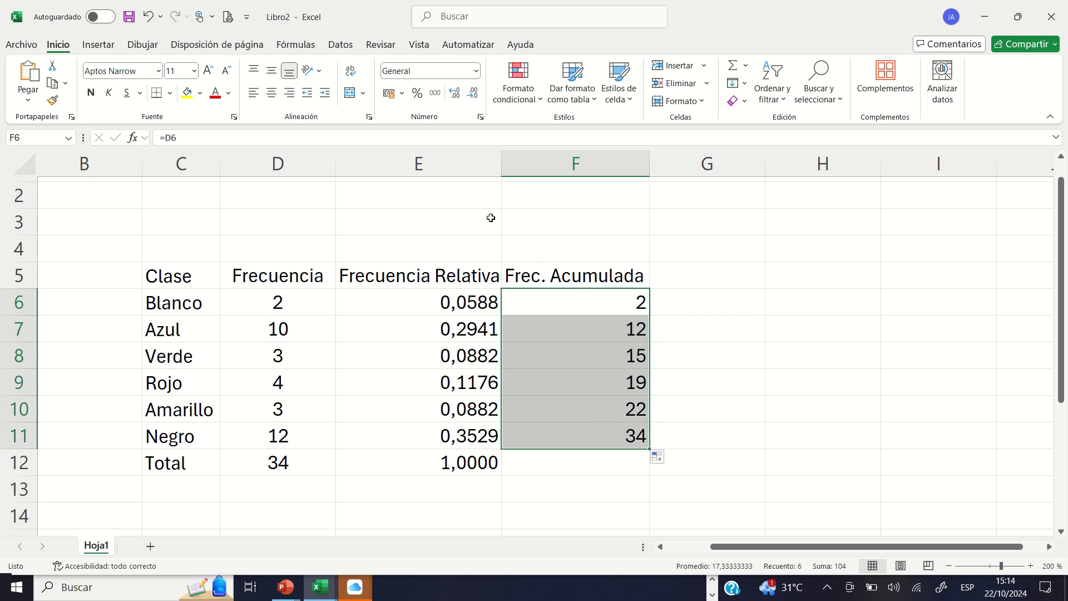
left_click(272, 92)
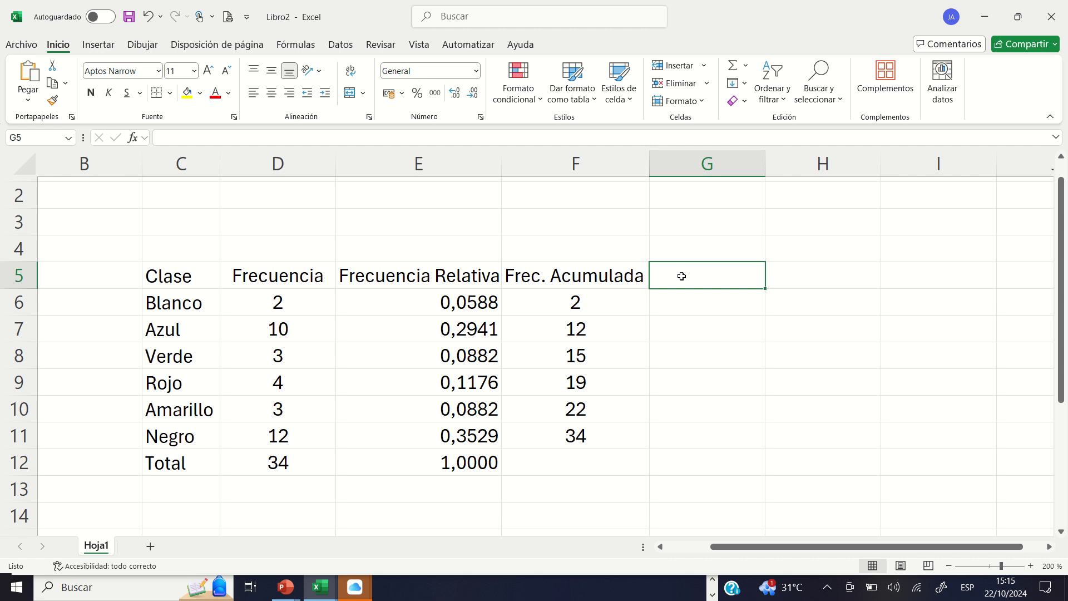
Add the header 'F. R. Acumulada' in G5, autofit column G, and enter =E6 in G6.
type("F")
type(". ")
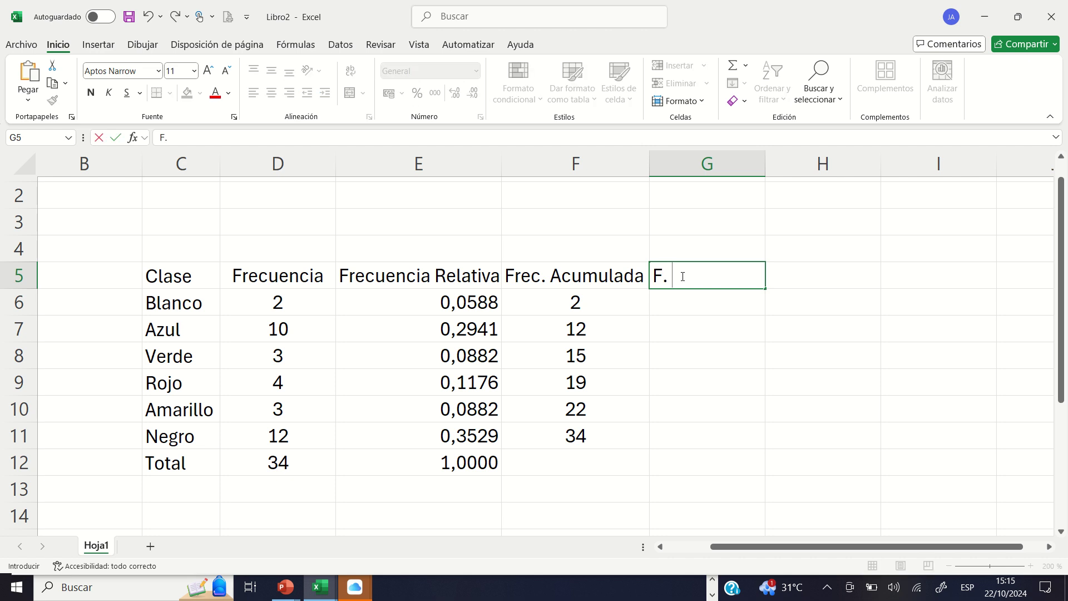
type("R. ")
type("Acumulad")
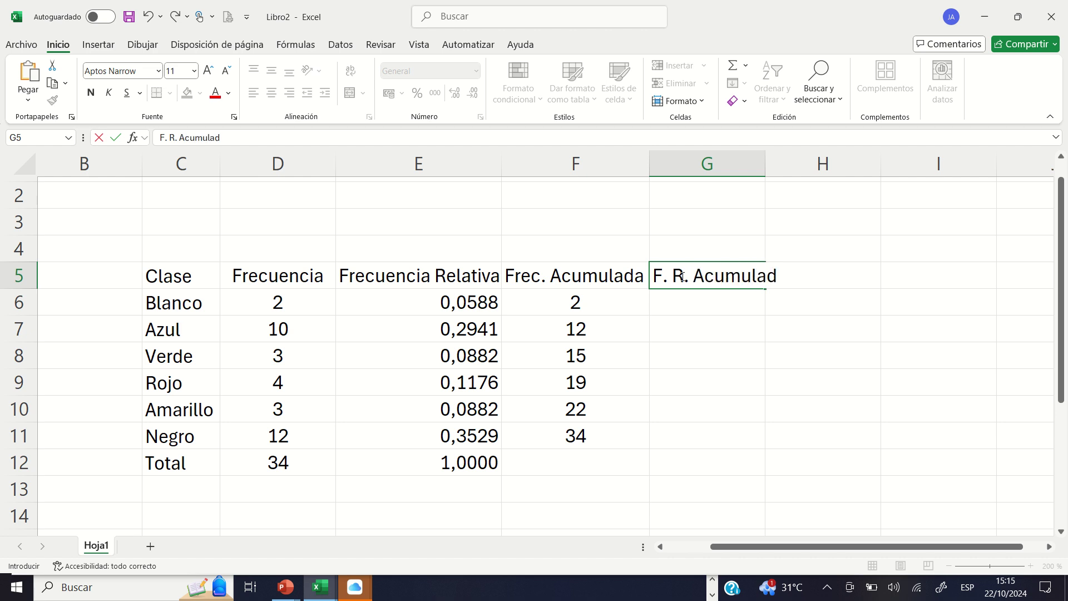
type("a")
key("Return")
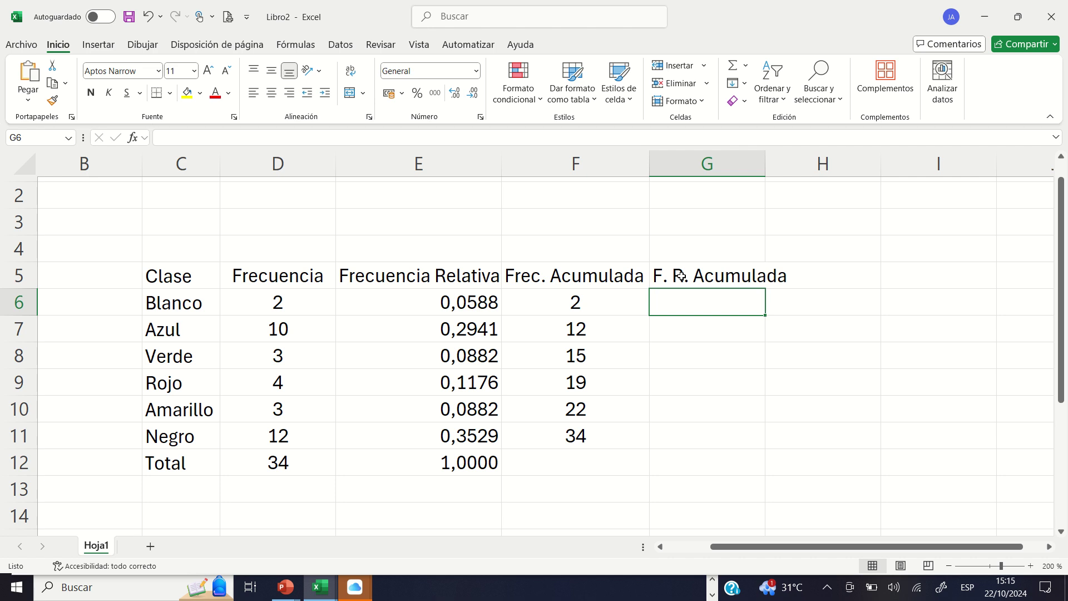
double_click(766, 163)
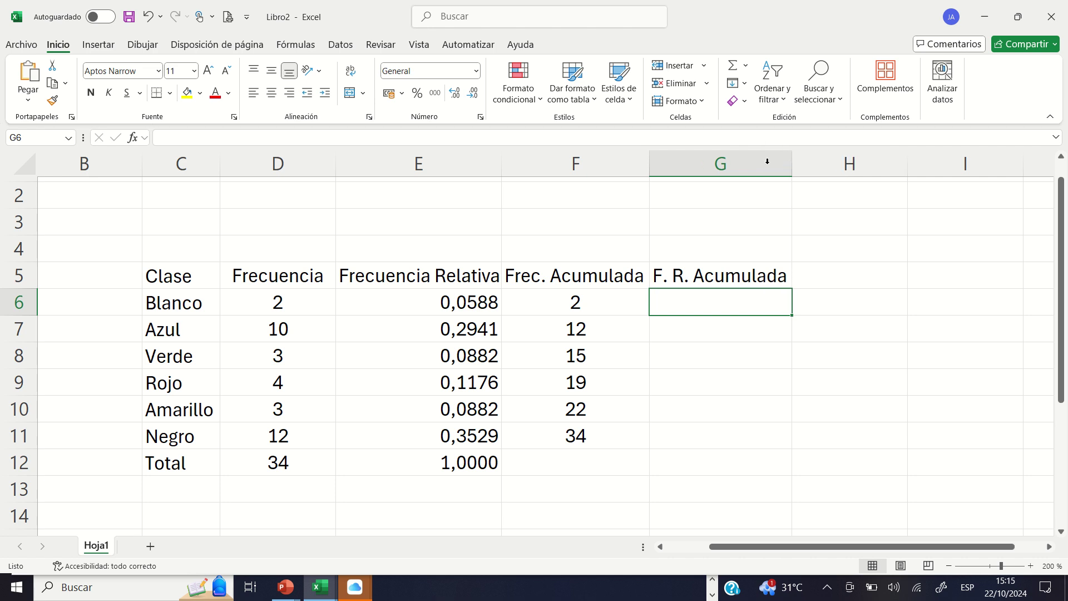
left_click(563, 162)
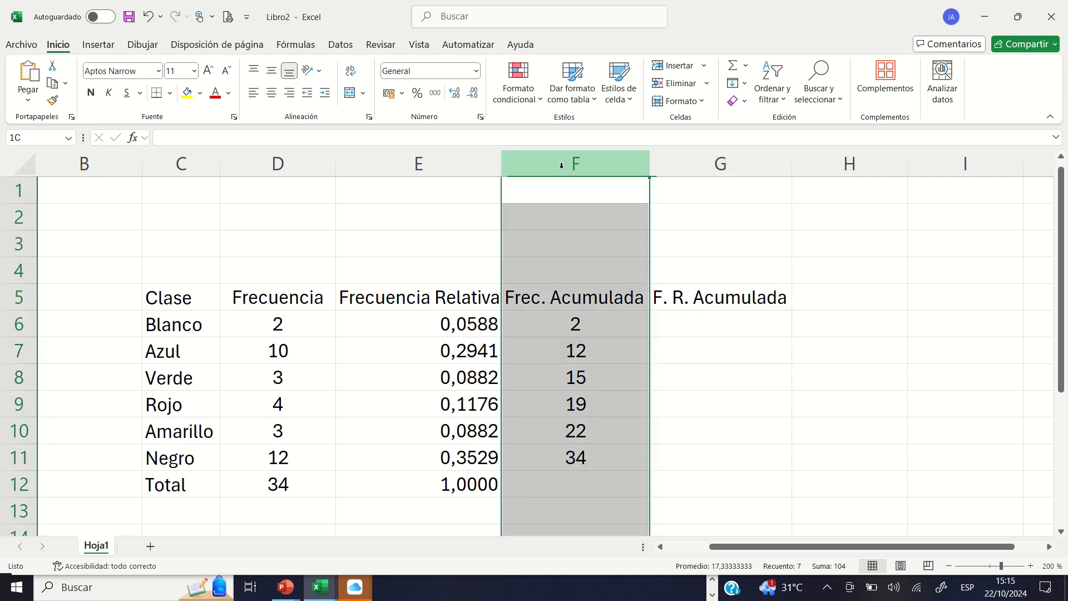
left_click(708, 326)
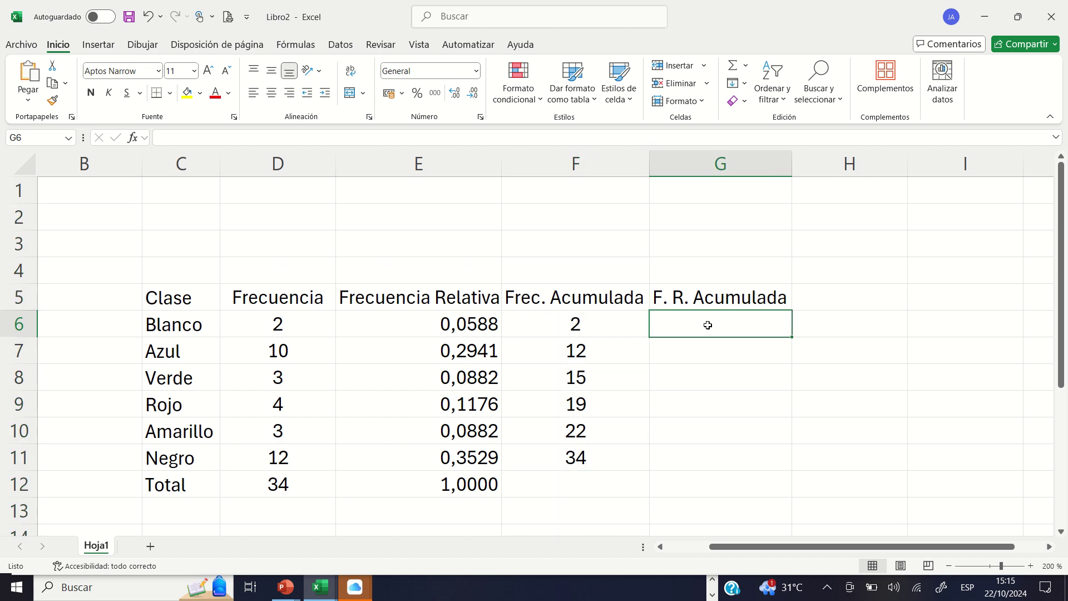
type("=")
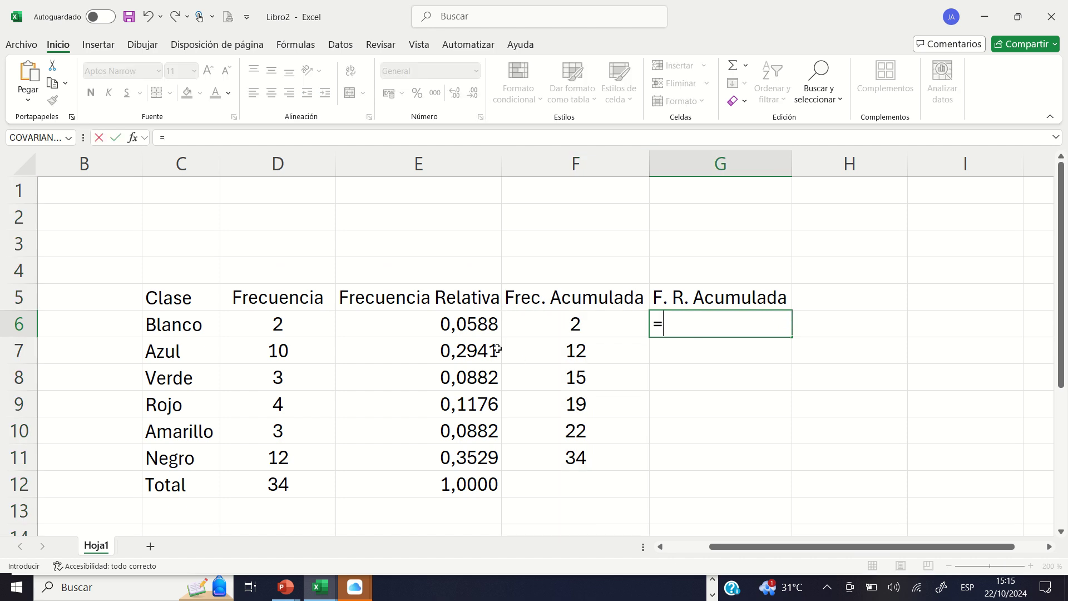
left_click(468, 328)
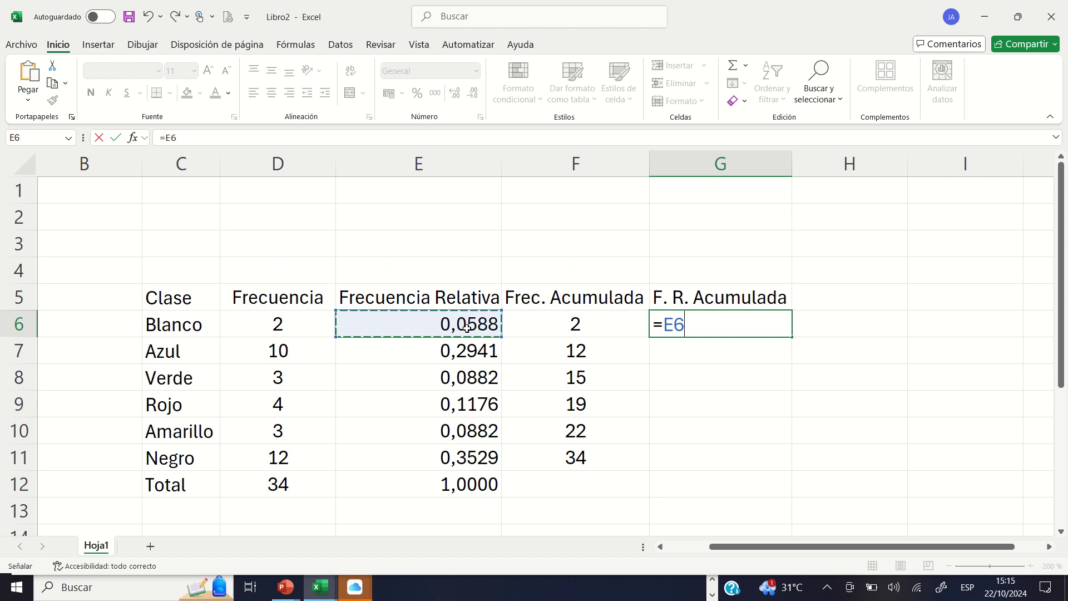
key("Return")
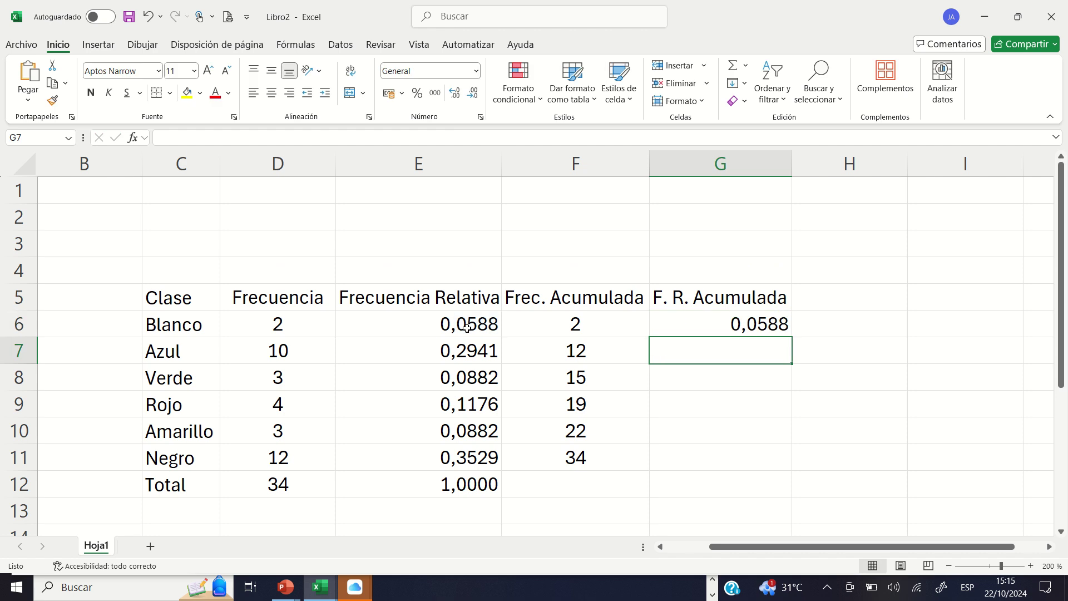
Enter =G6+E7 in G7, fill it down to G11, then select G11 and E12.
type("=")
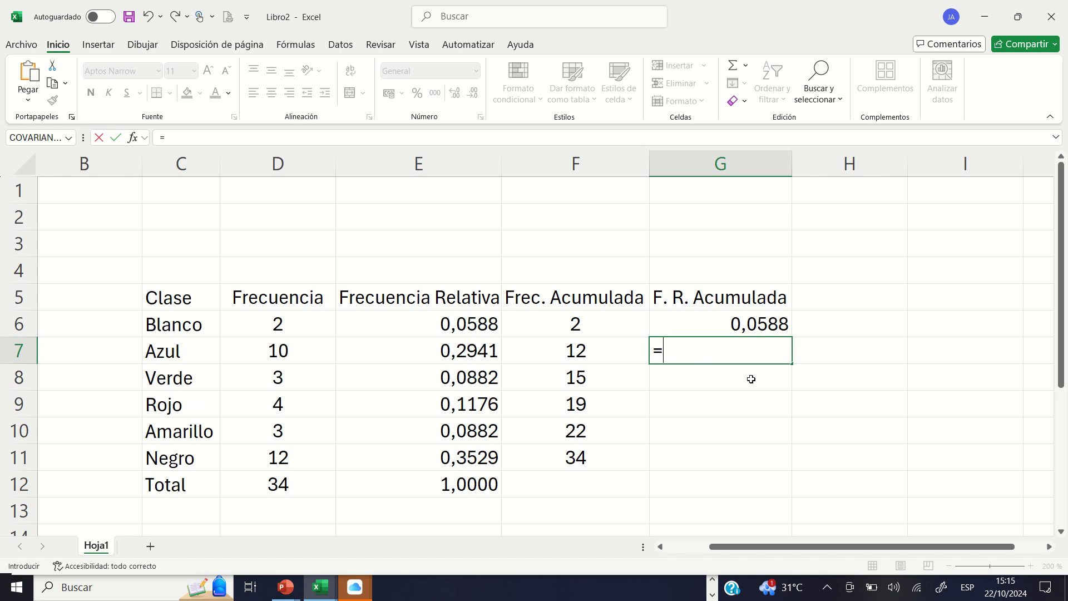
left_click(739, 324)
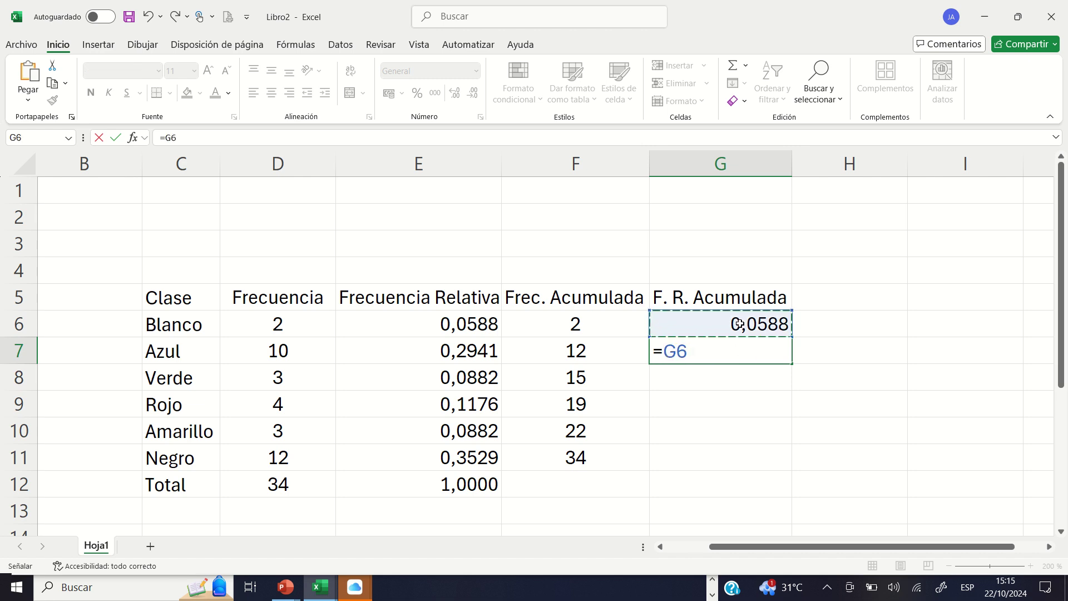
type("+")
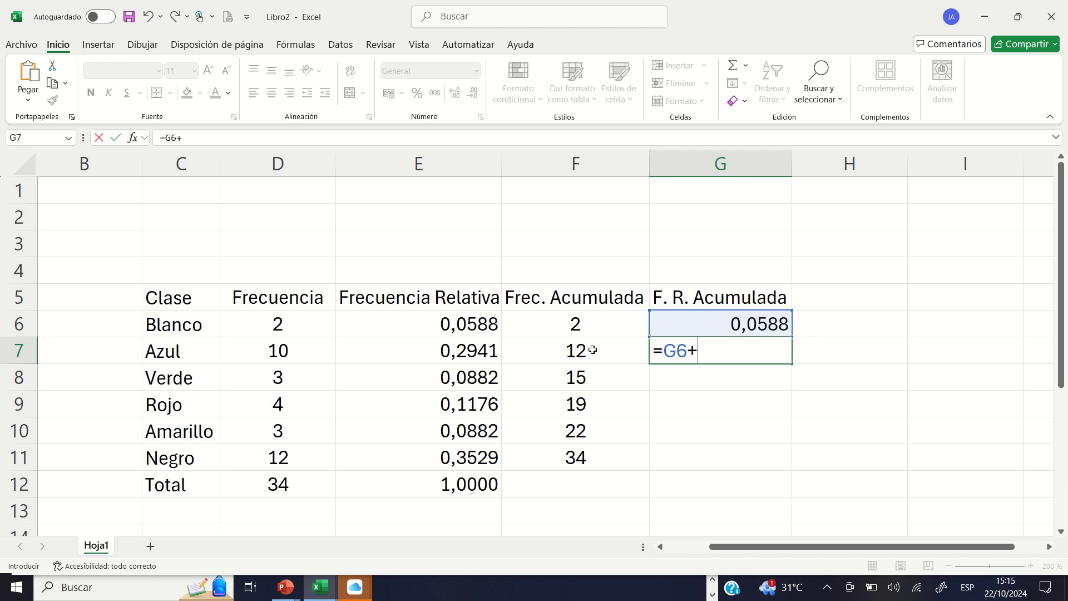
left_click(473, 351)
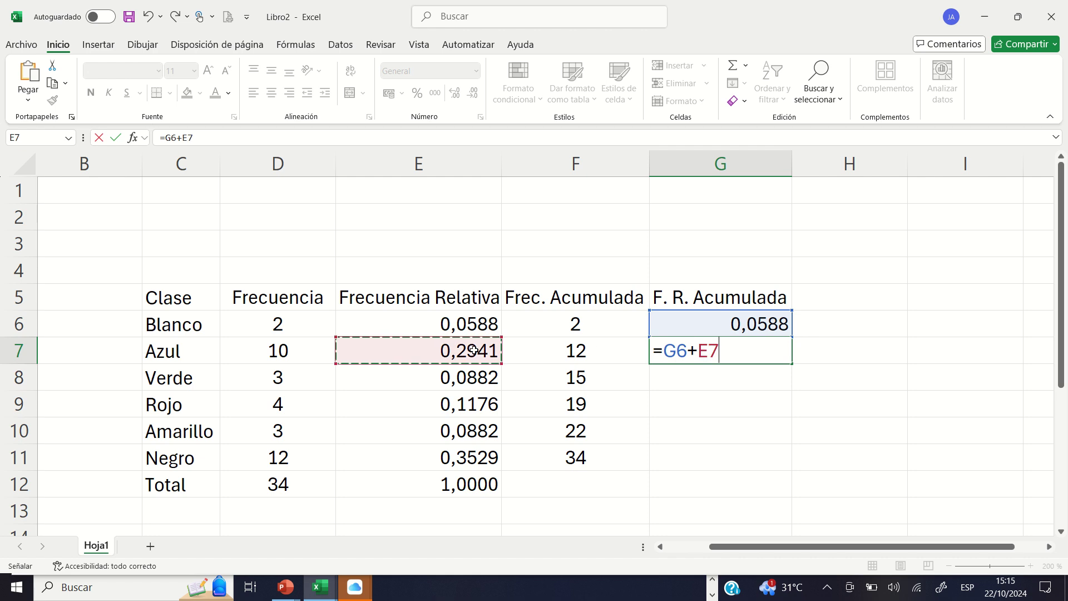
key("Return")
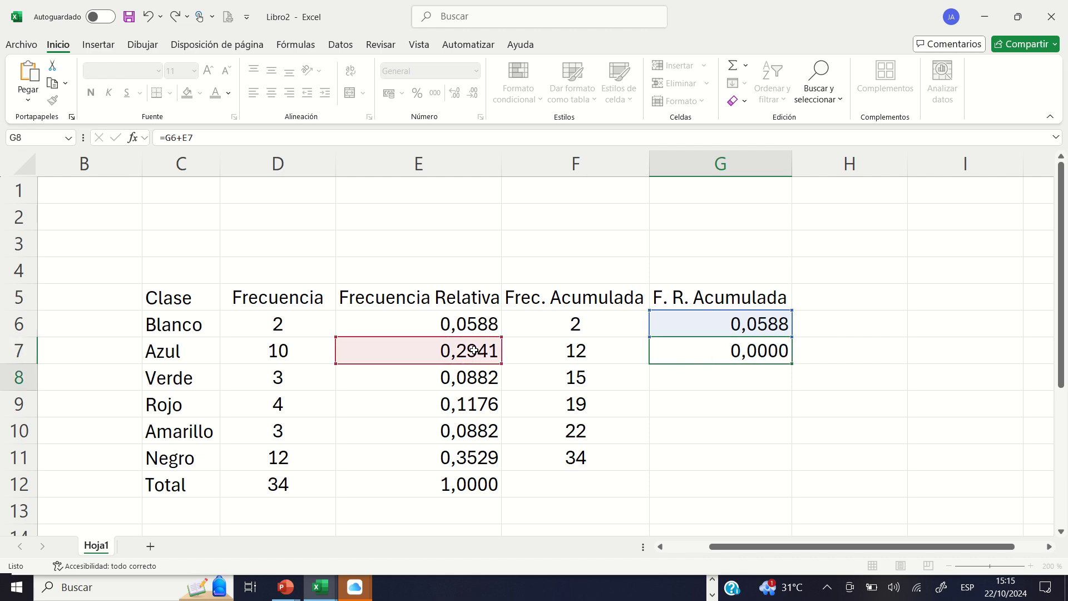
left_click(737, 351)
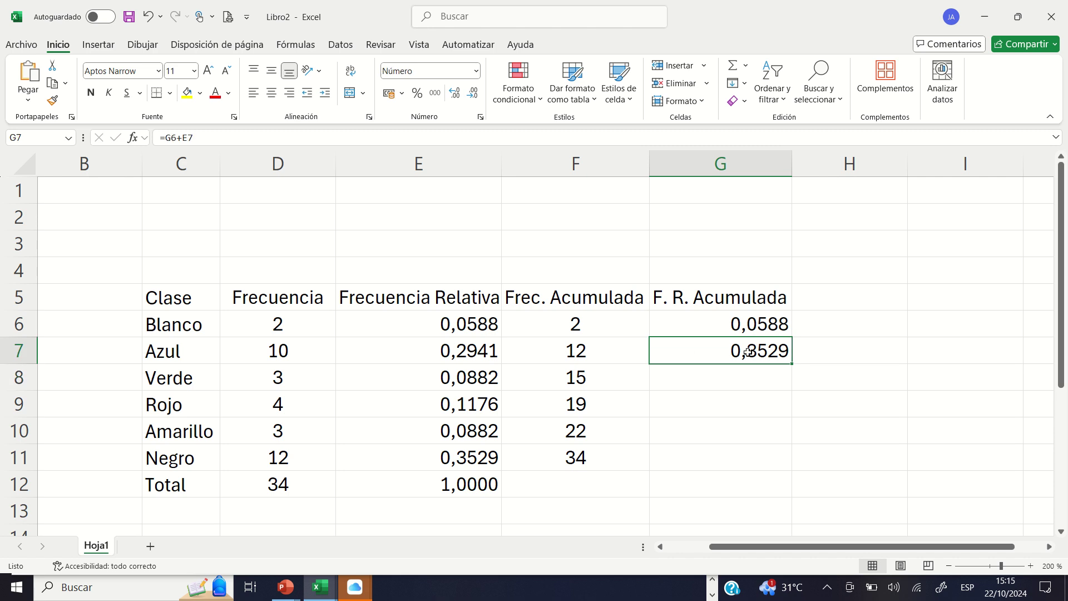
double_click(793, 363)
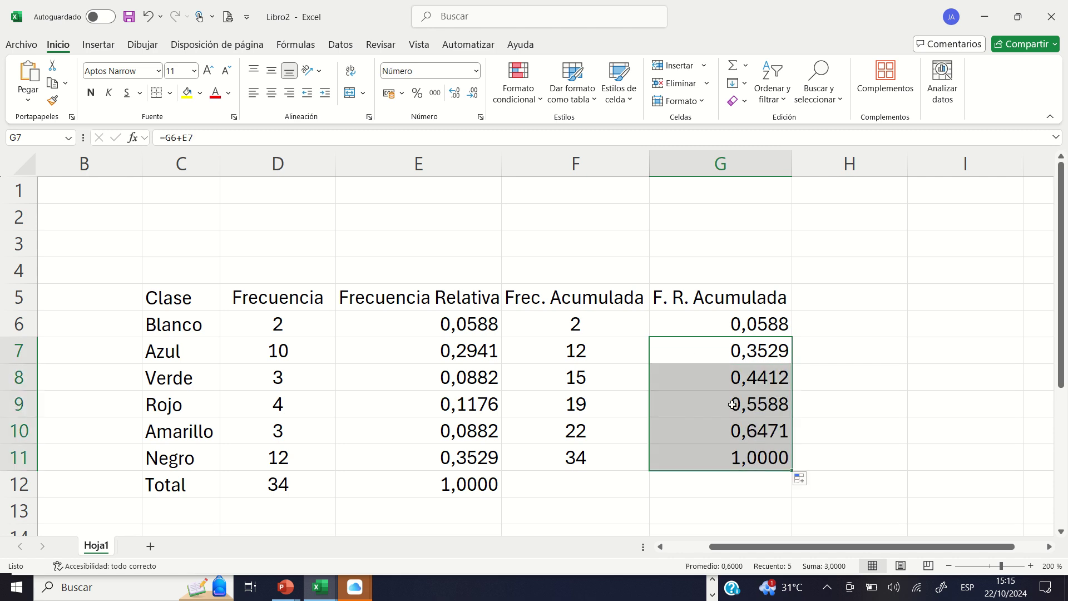
left_click(731, 450)
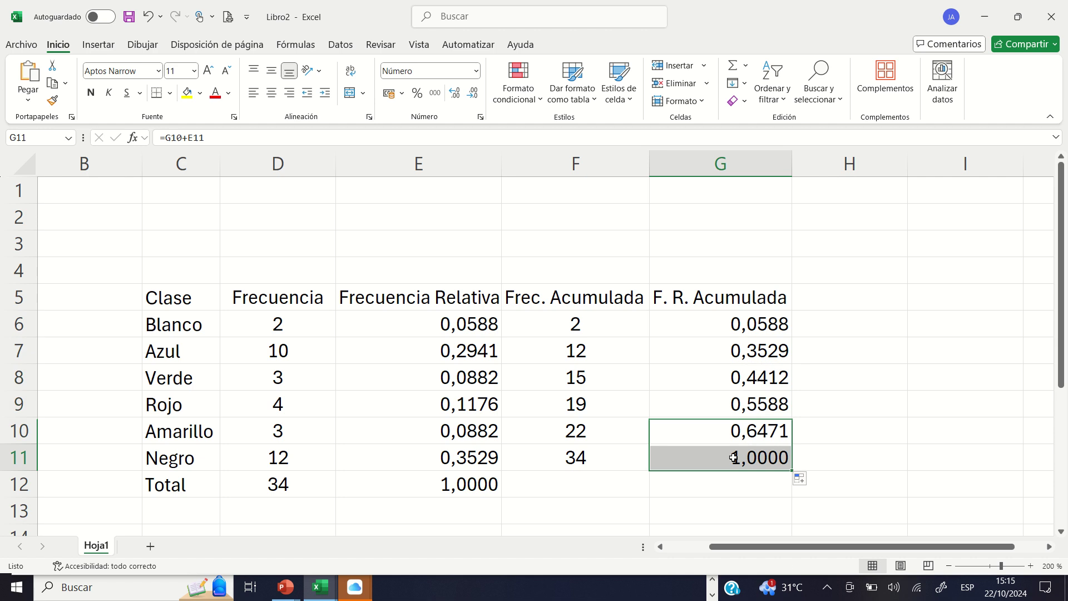
left_click(458, 488, "ctrl")
Fill the selected totals G11 and E12 with yellow.
left_click(187, 92)
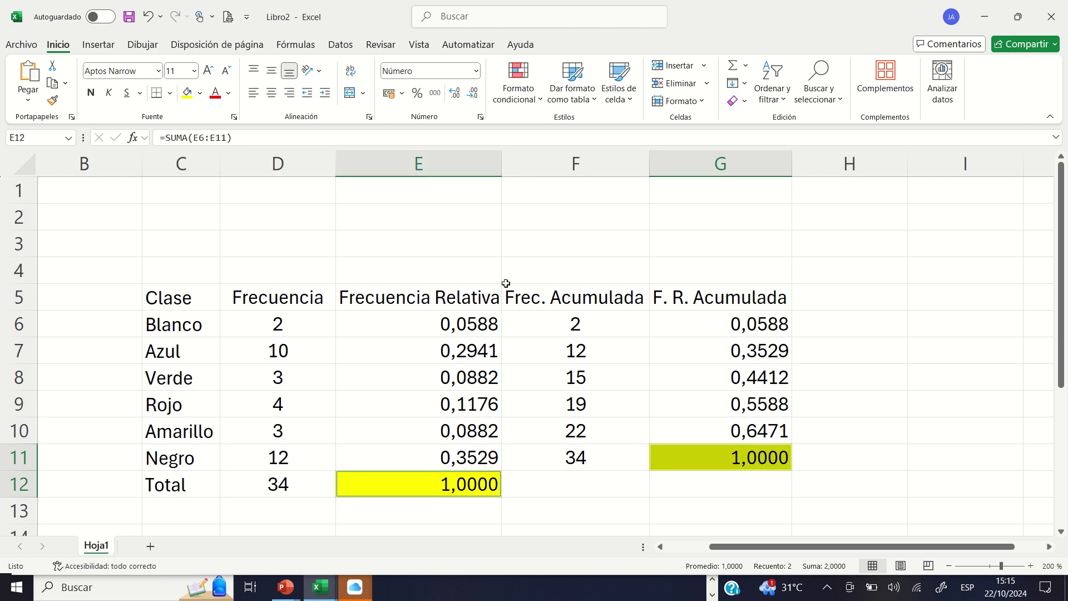
left_click(836, 346)
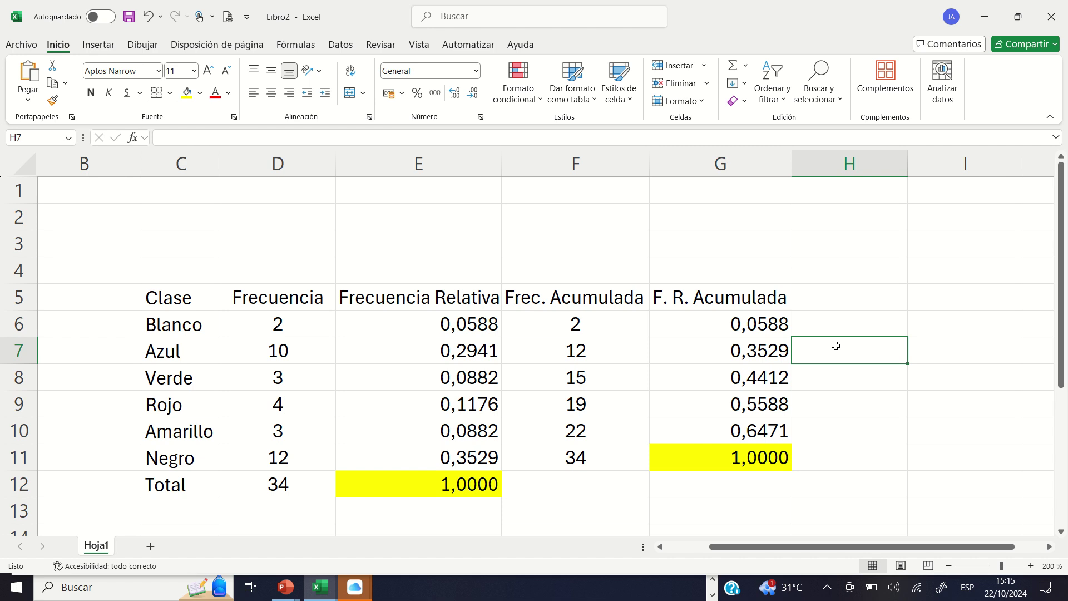
left_click(833, 301)
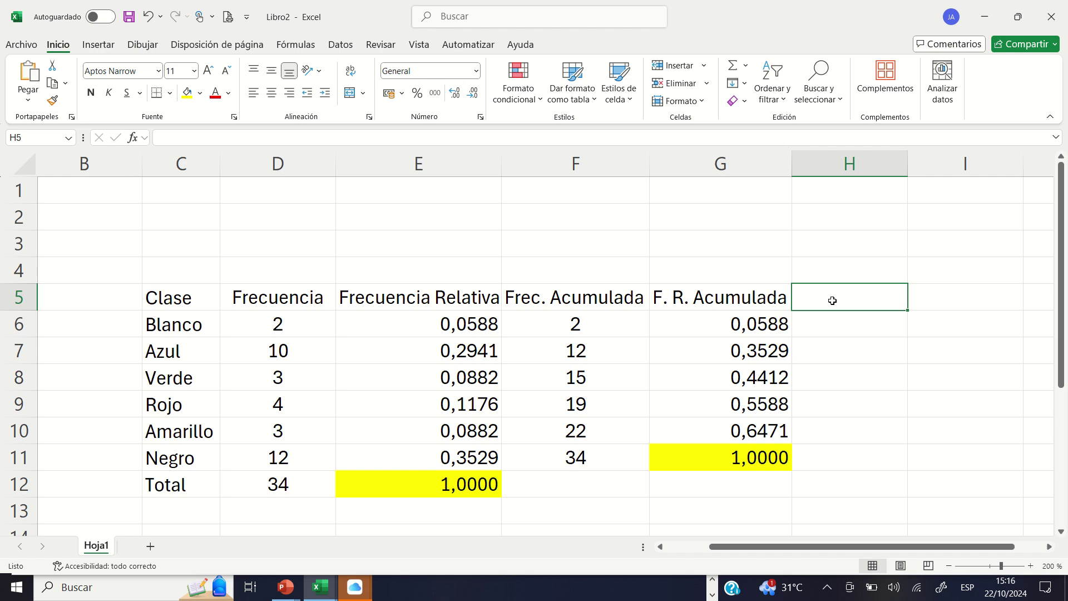
Enter the header '%F.R.' in H5, centre column H, and begin a formula in H6.
type("%")
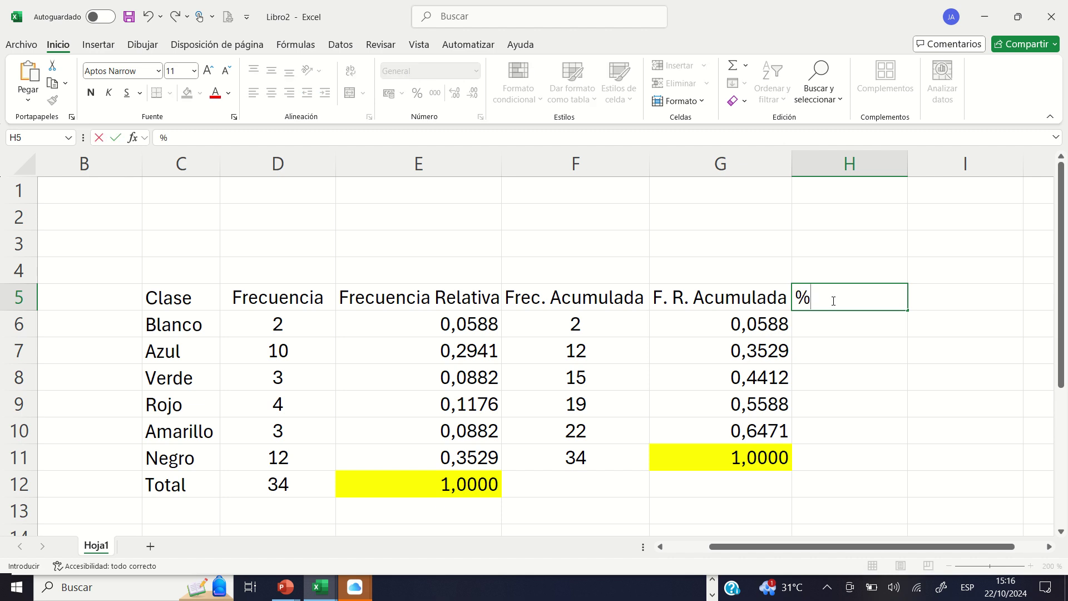
type("R")
key("BackSpace")
type("F.")
type("R")
type(".")
left_click(866, 326)
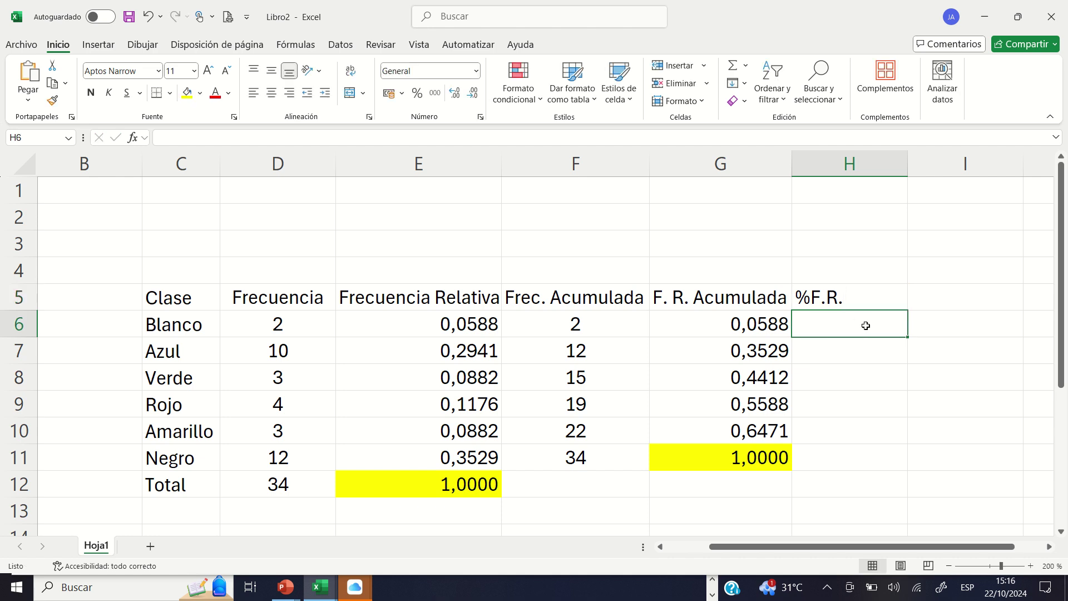
left_click(863, 164)
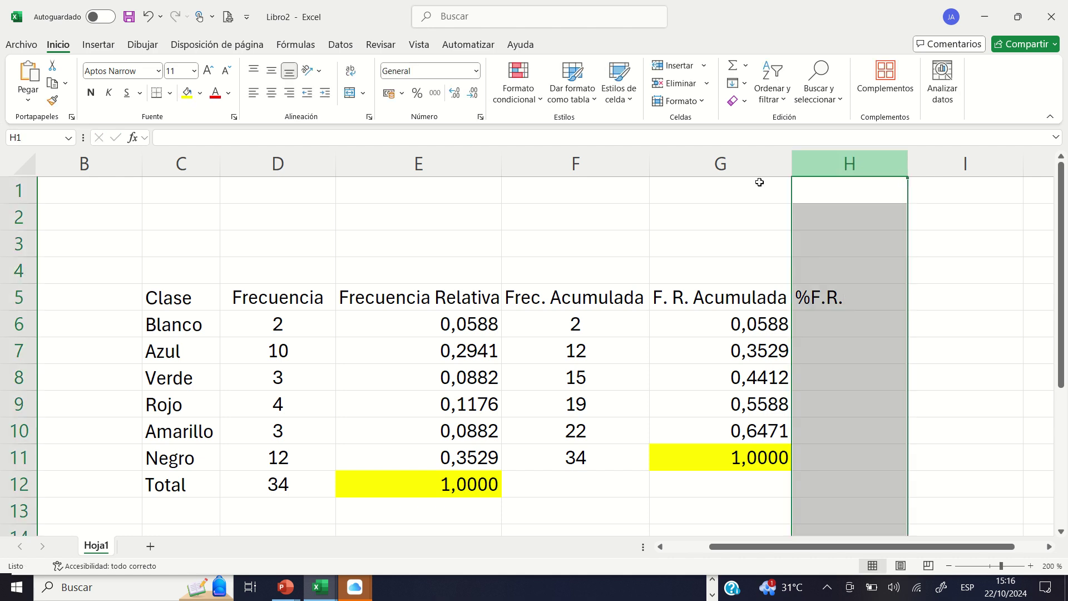
left_click(273, 93)
left_click(816, 316)
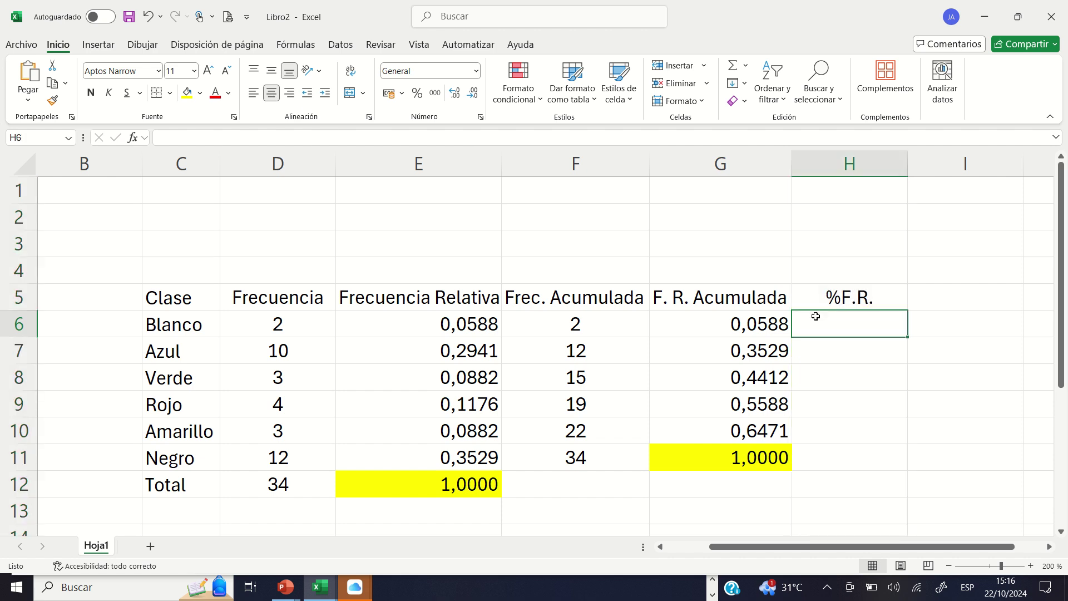
type("=")
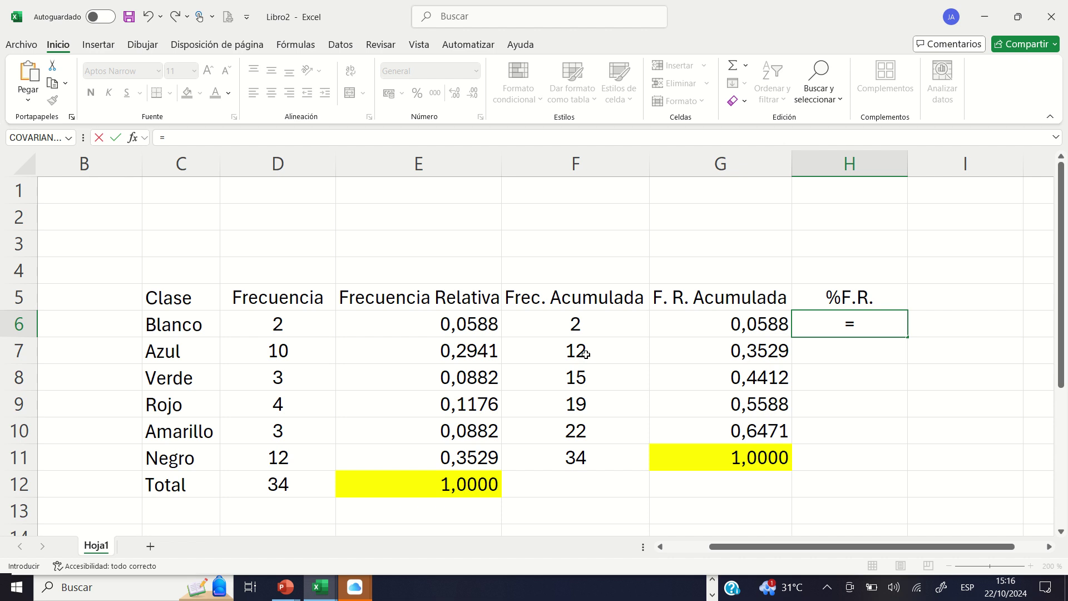
Complete =E6*100 in H6 and fill it down to H11.
left_click(446, 324)
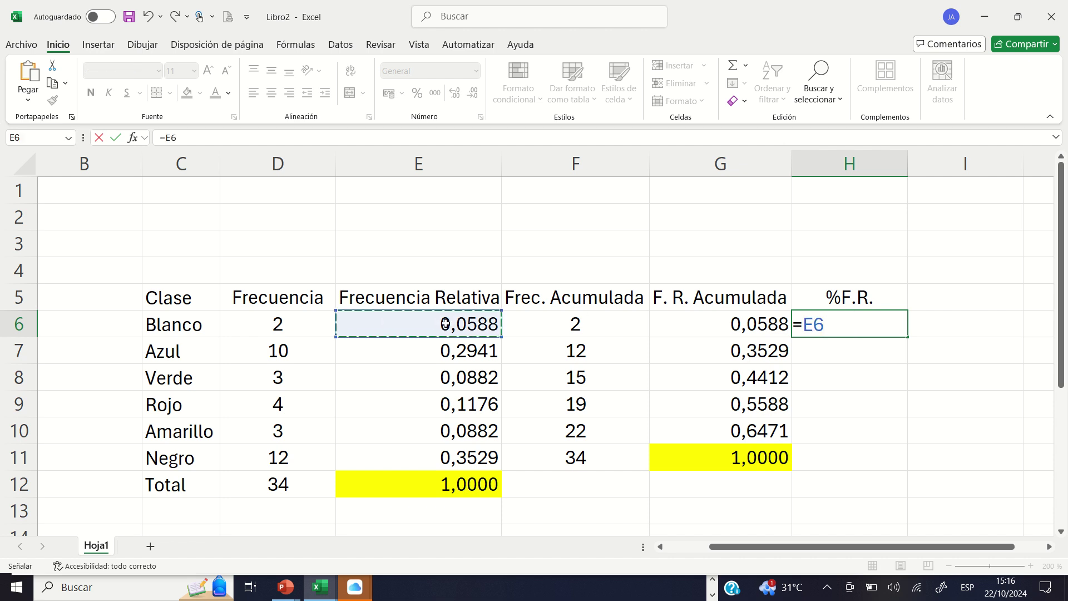
type("*10")
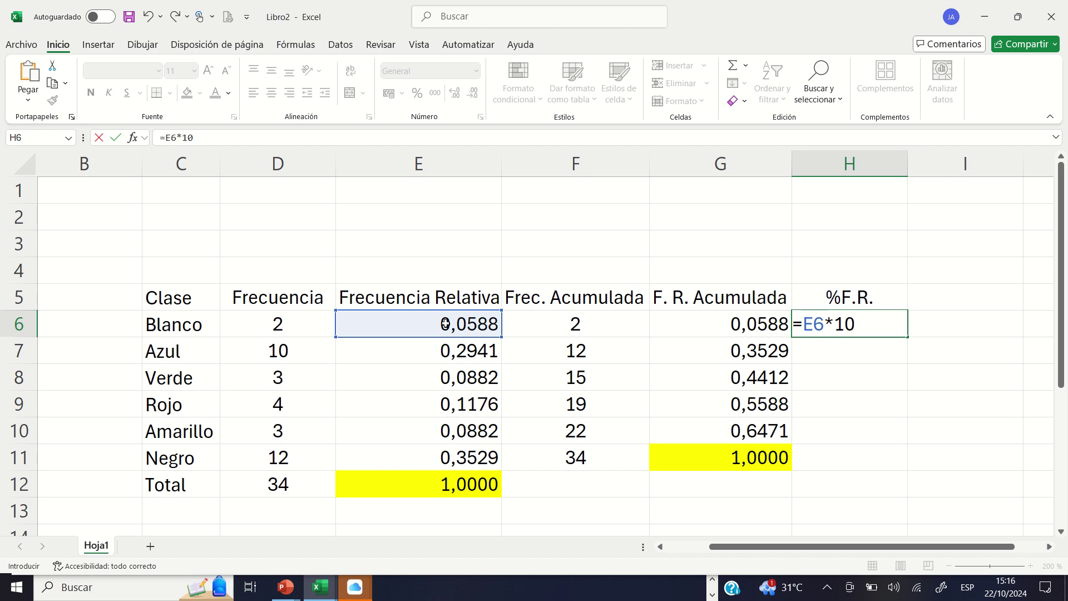
type("0")
key("Return")
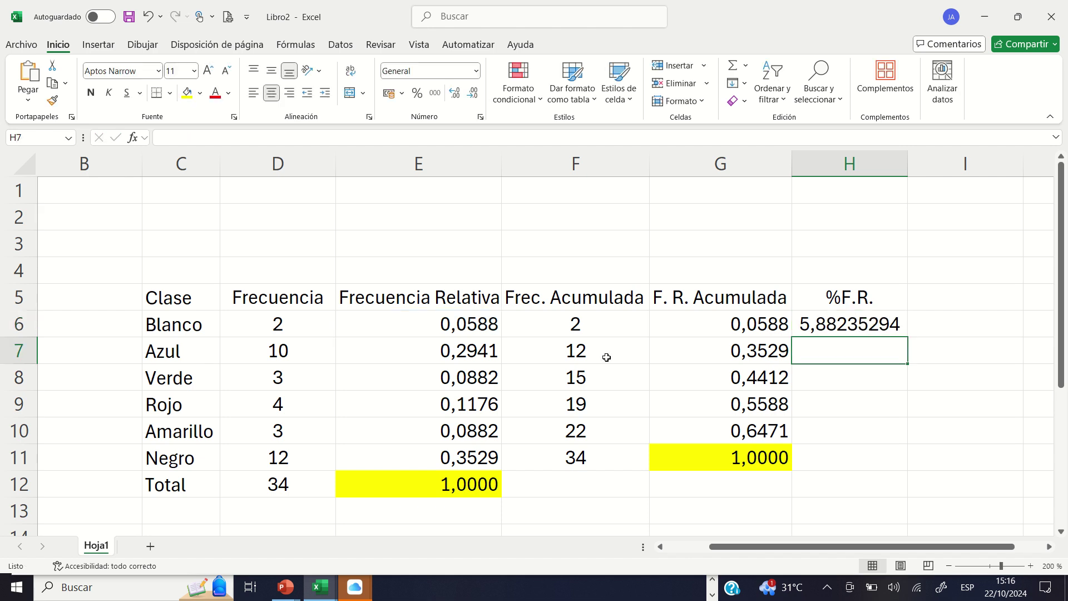
left_click(877, 332)
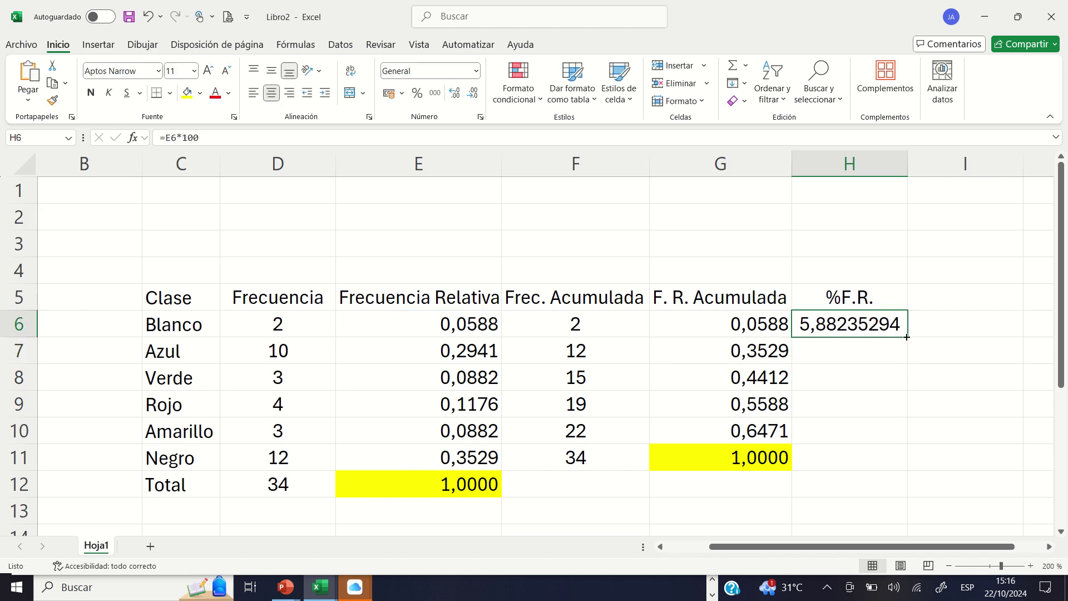
double_click(907, 337)
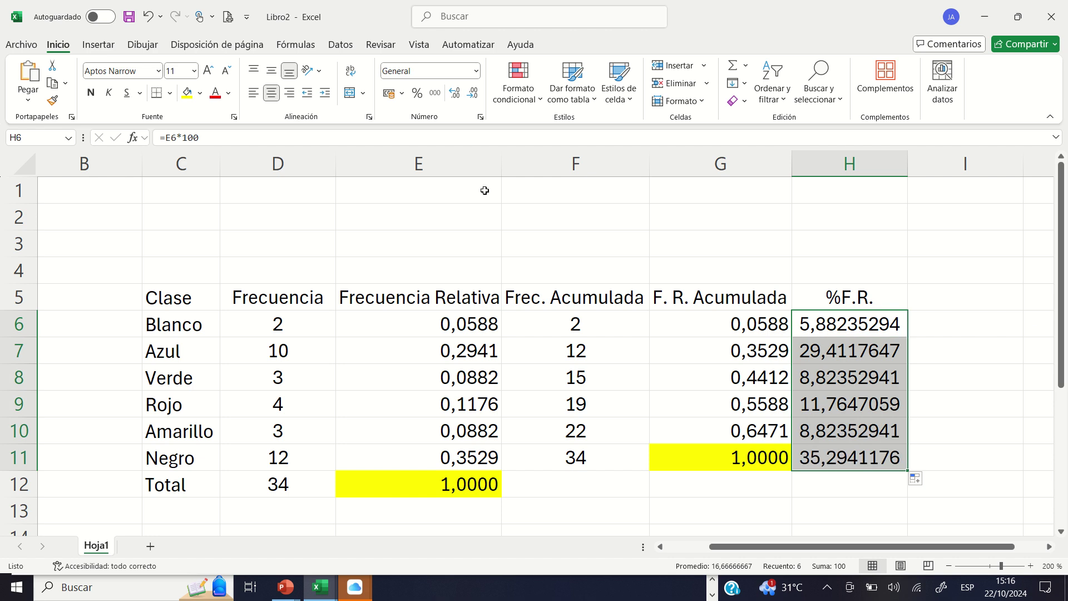
Reduce the %F.R. values to two decimals and right-align H6:H11 and the H5 header.
left_click(472, 93)
left_click(472, 95)
left_click(472, 95)
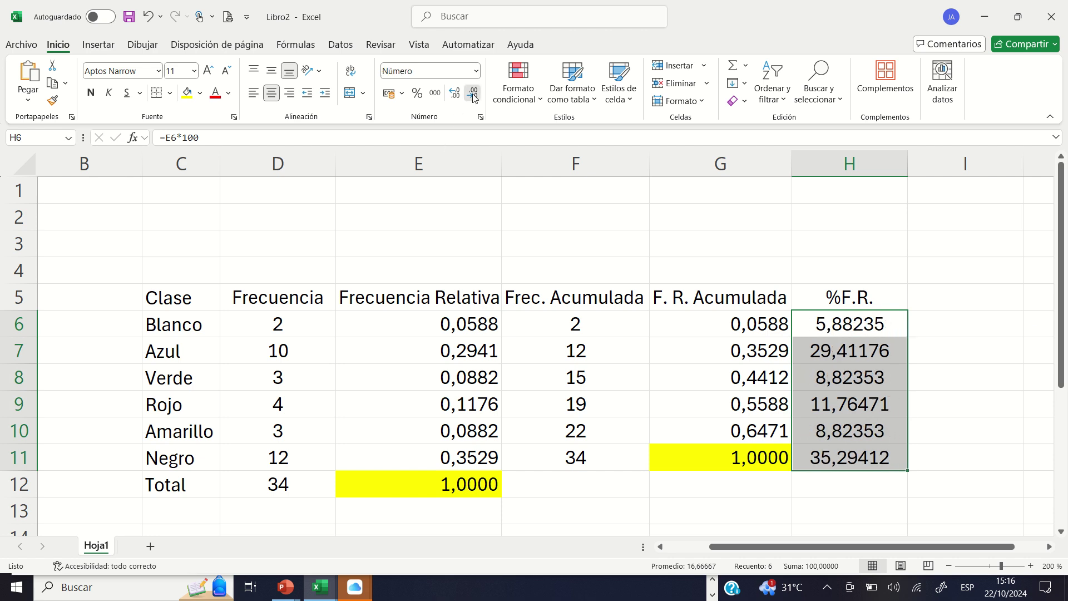
left_click(472, 95)
left_click(472, 94)
left_click(473, 94)
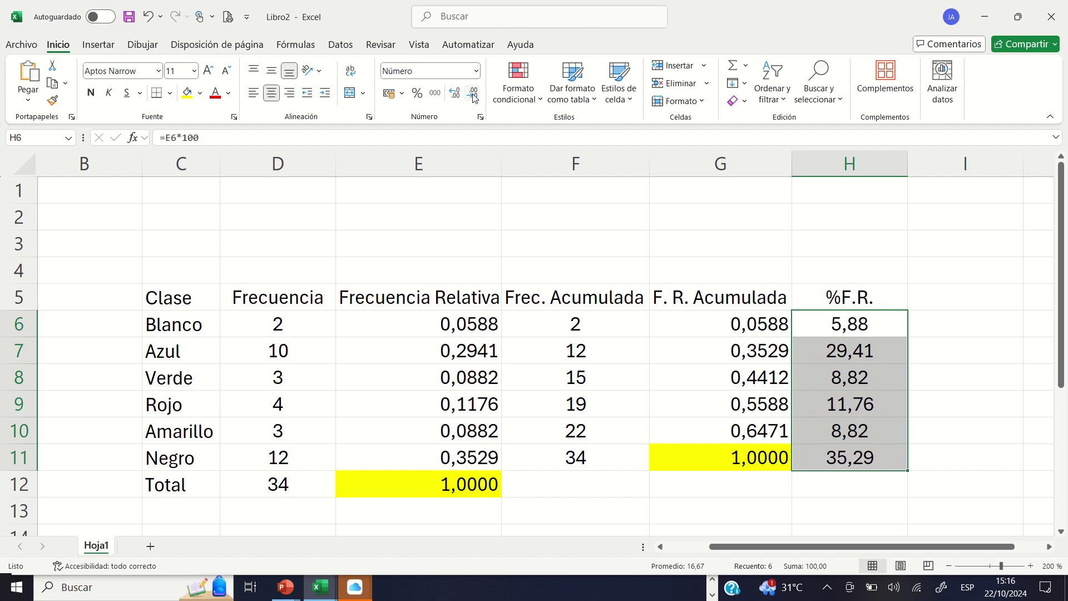
left_click(290, 93)
left_click(861, 298)
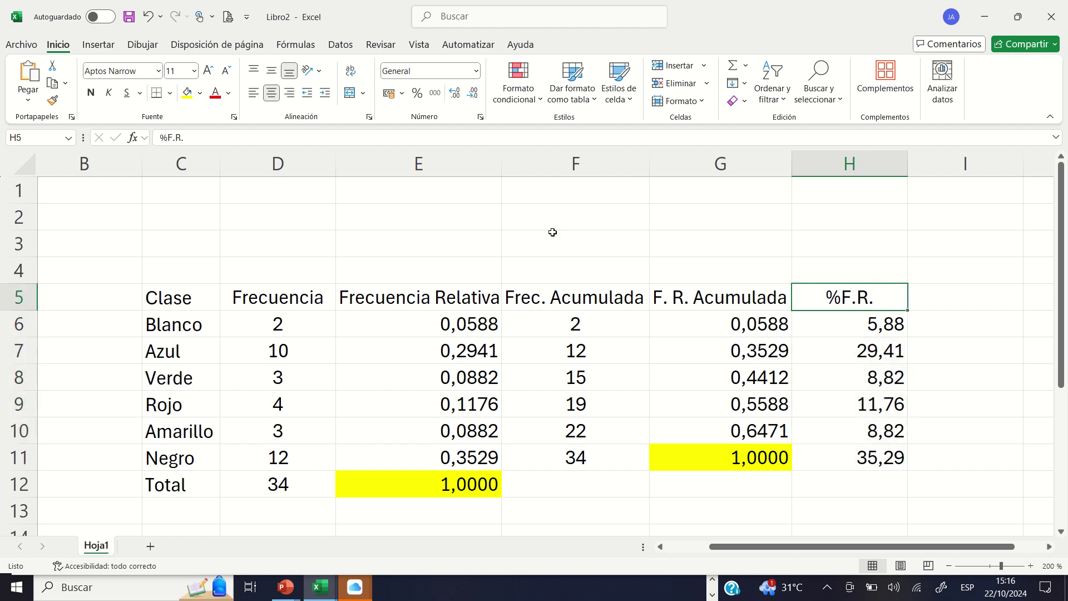
left_click(290, 93)
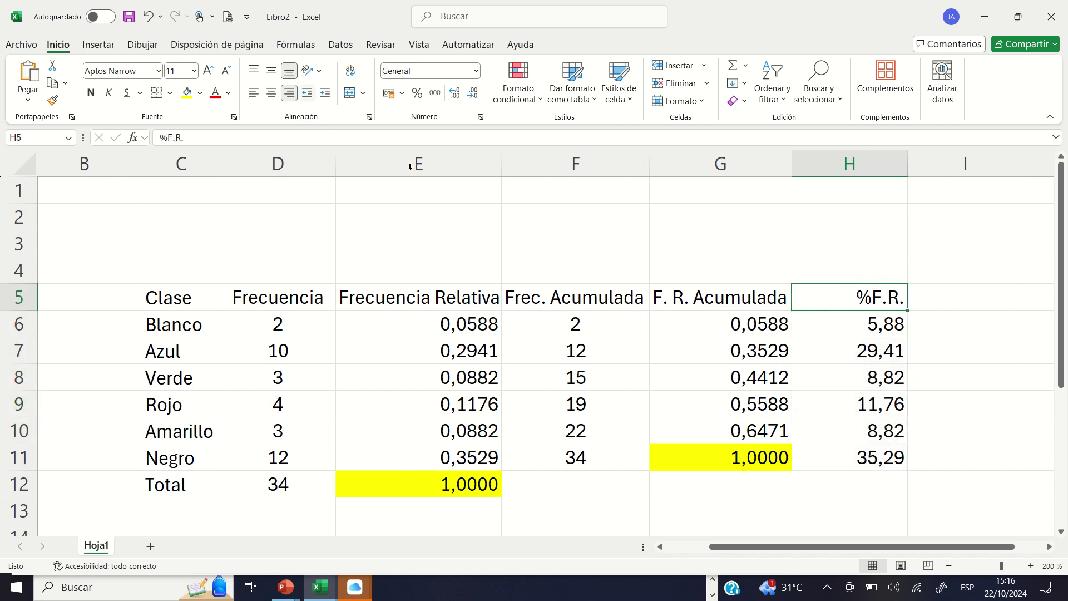
left_click(929, 299)
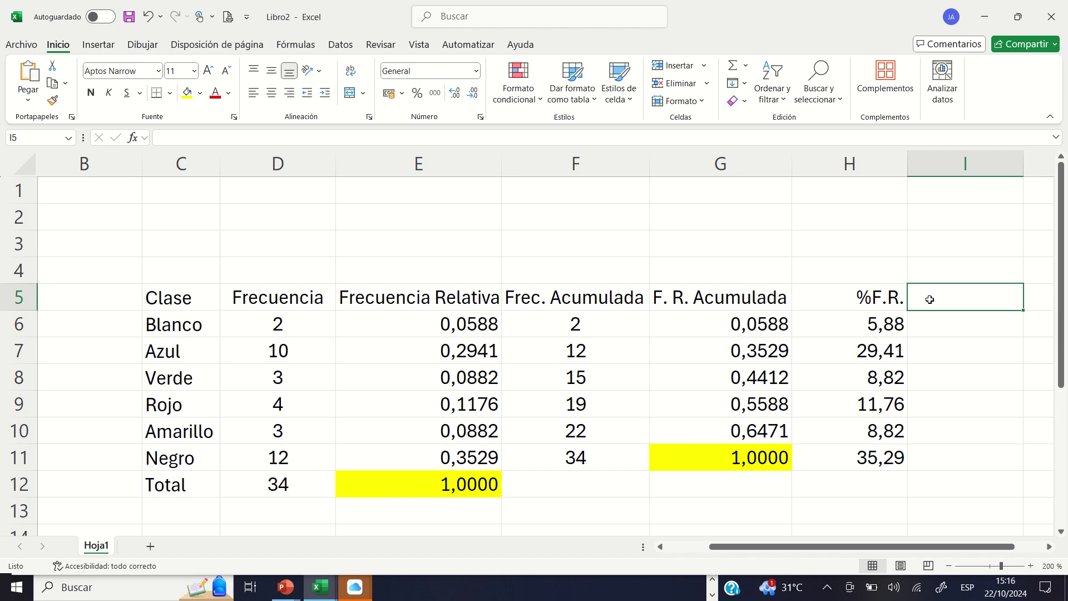
Type the header '%F.R.A' in I5 and right-align I5:I11.
type("%")
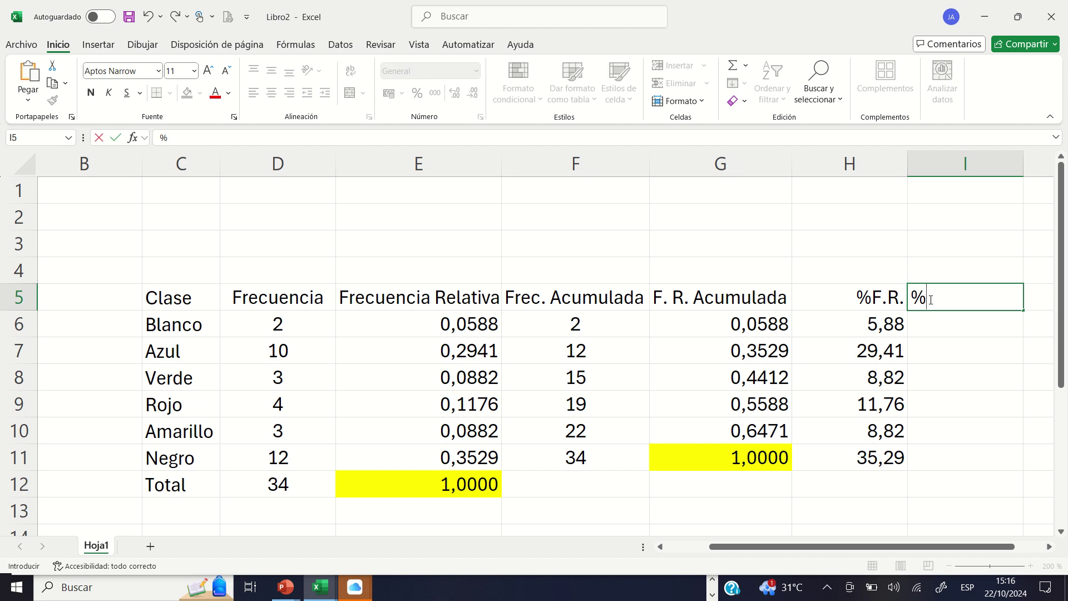
type("F.R.")
type("A")
left_click(975, 338)
left_click(970, 302)
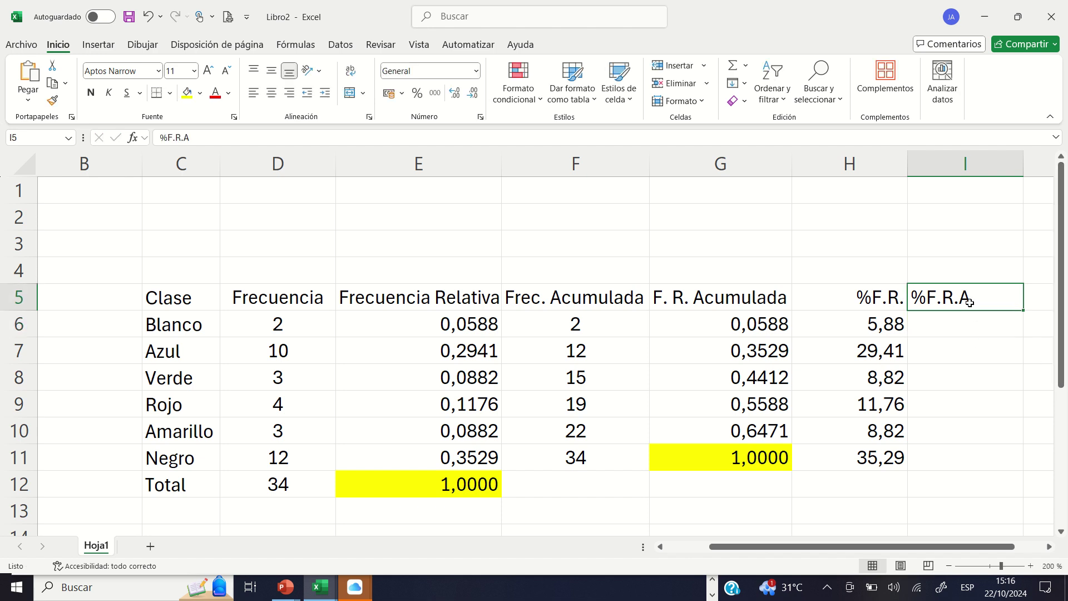
left_click_drag(972, 301, 978, 460)
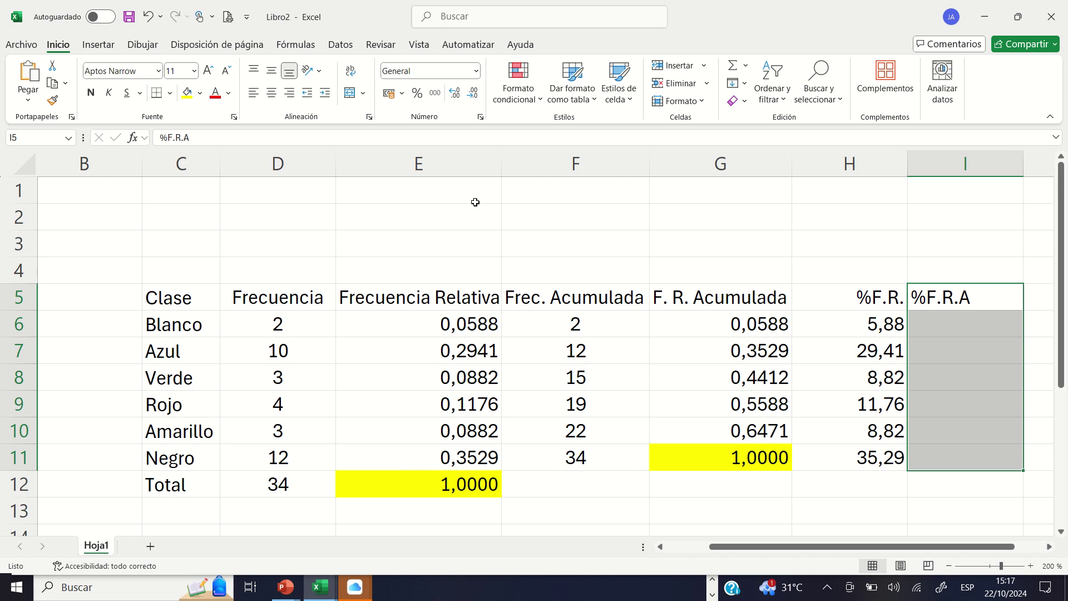
left_click(289, 93)
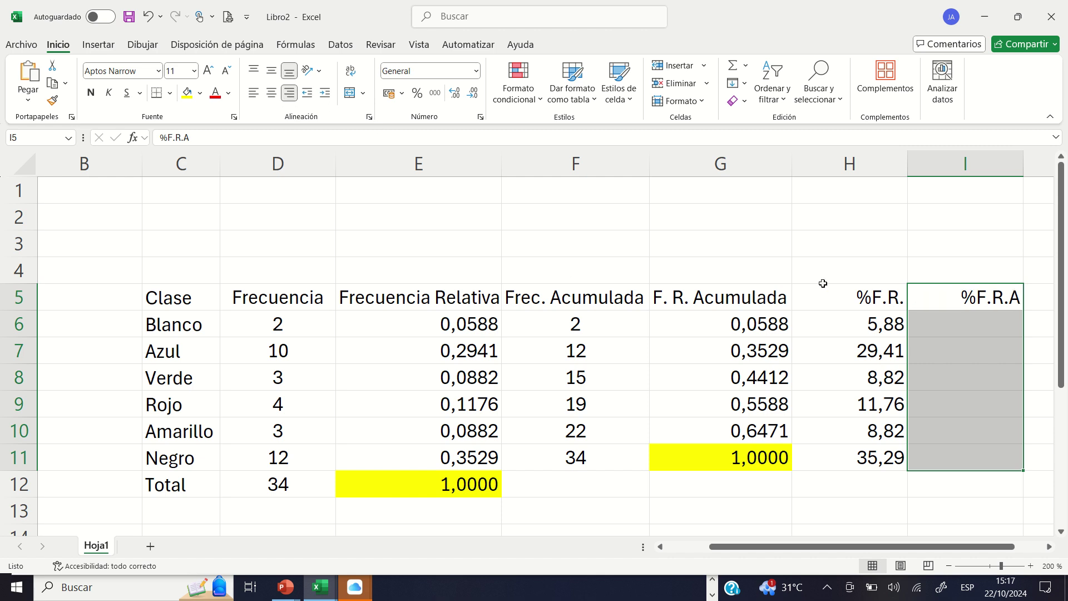
Enter =G6*100 in I6 and fill it down to I11.
left_click(950, 322)
type("=")
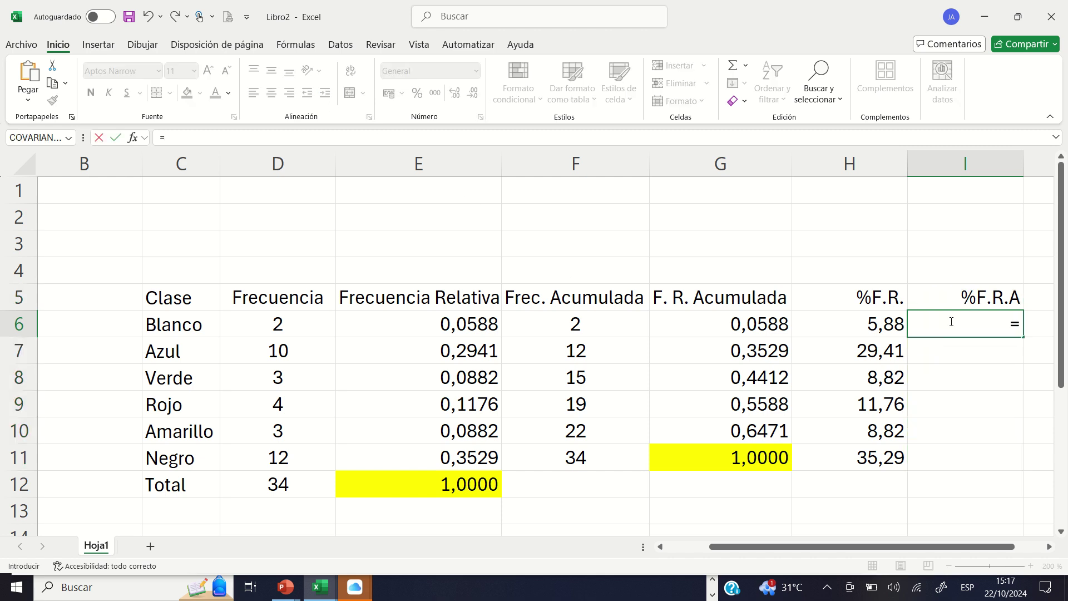
left_click(757, 322)
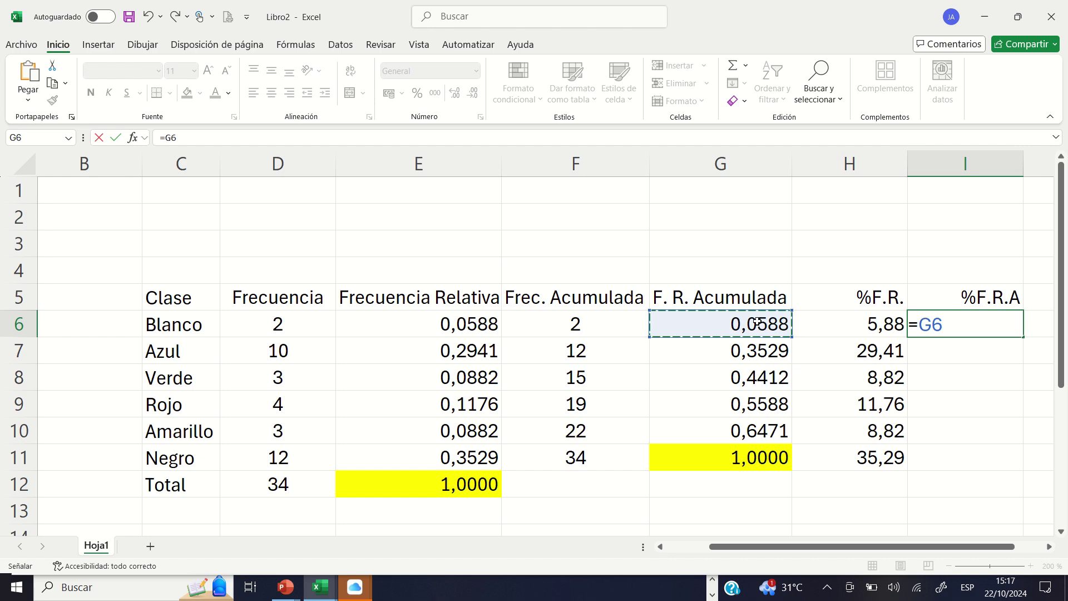
type("*100")
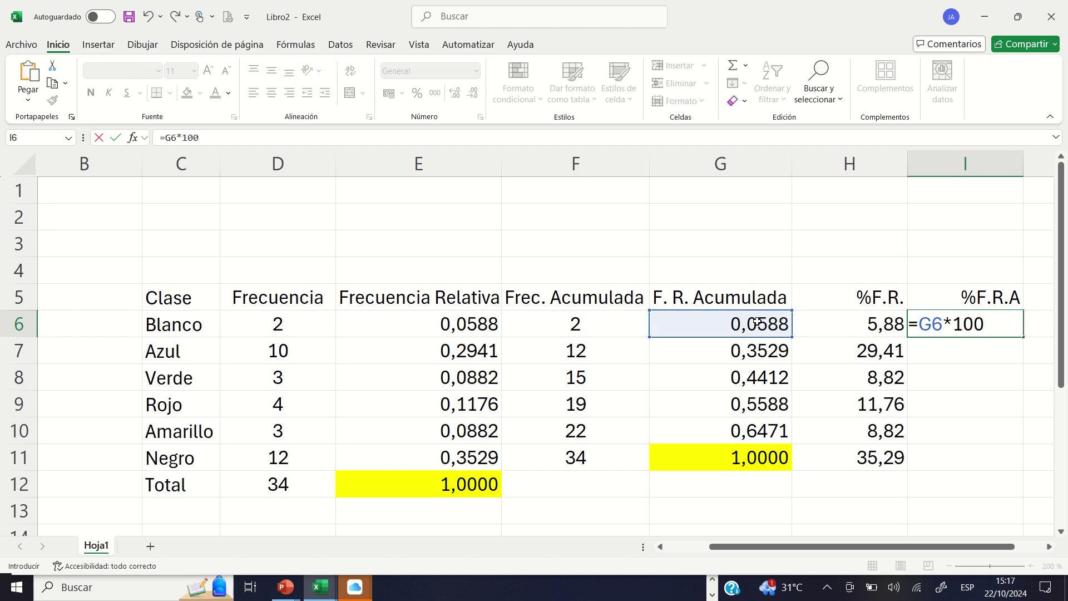
key("Return")
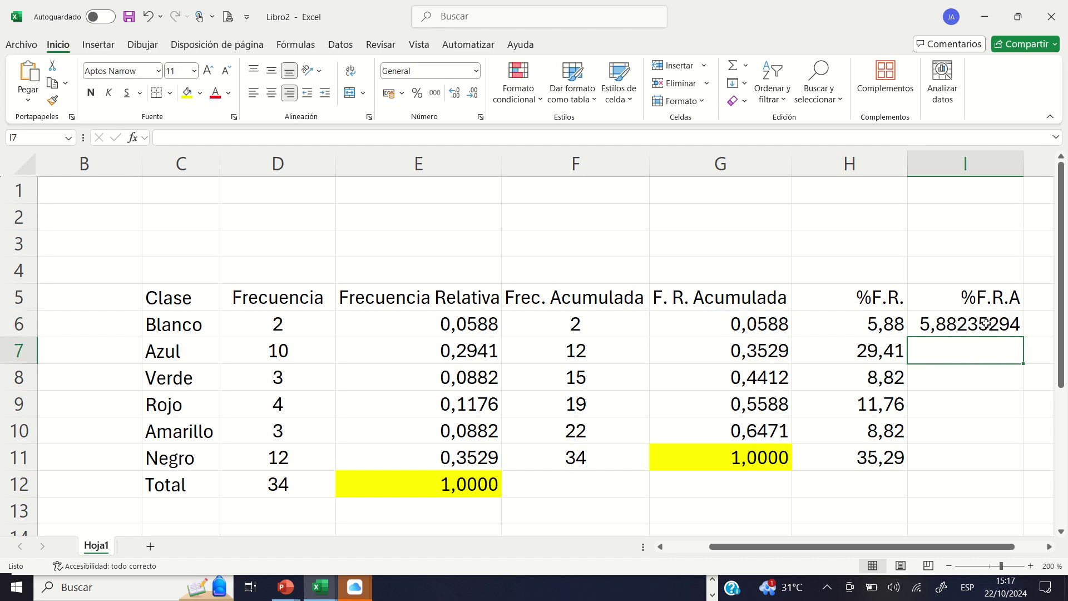
left_click(986, 324)
double_click(1022, 337)
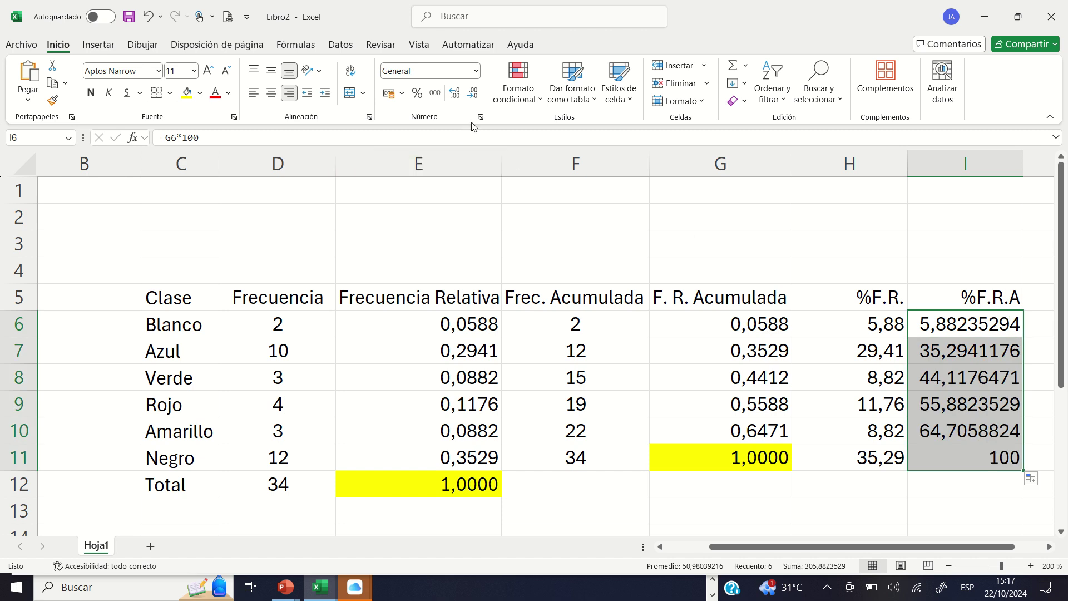
Reduce the %F.R.A values to two decimals.
left_click(474, 96)
left_click(475, 95)
left_click(474, 96)
left_click(474, 95)
left_click(474, 95)
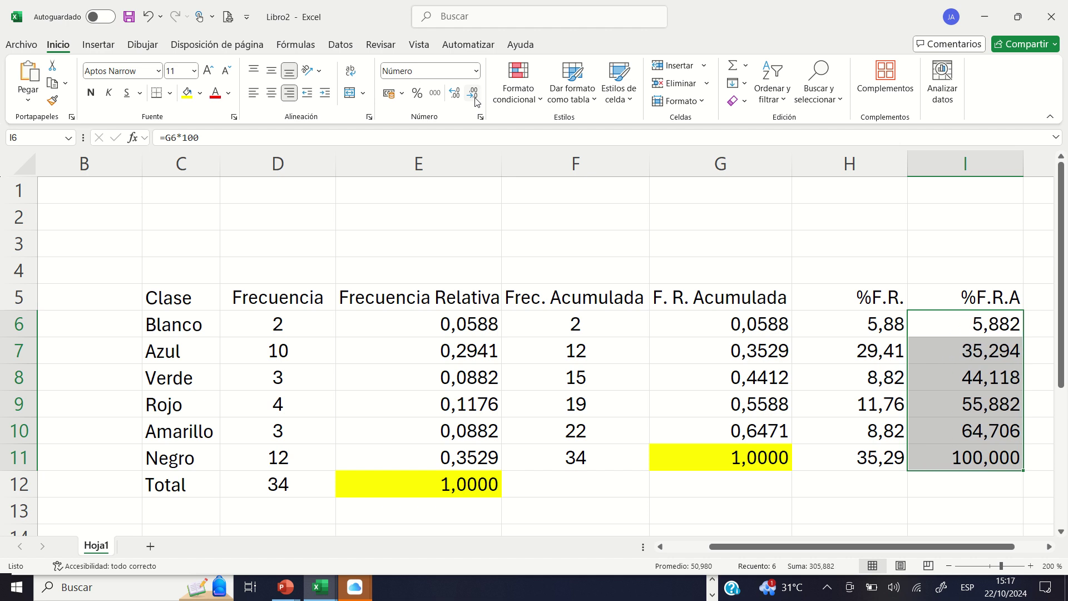
left_click(475, 96)
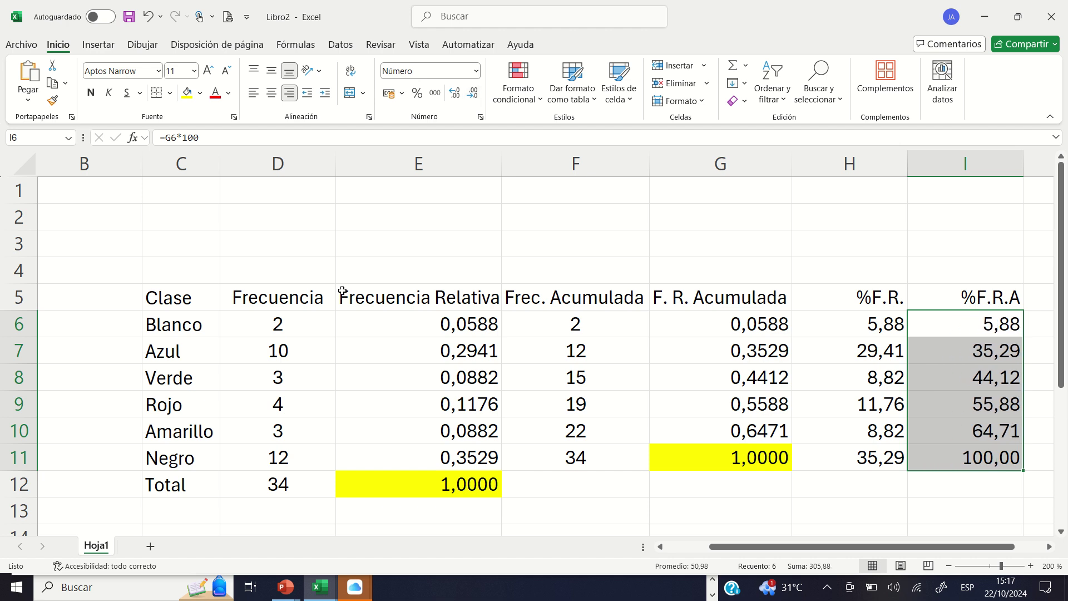
left_click_drag(197, 300, 974, 475)
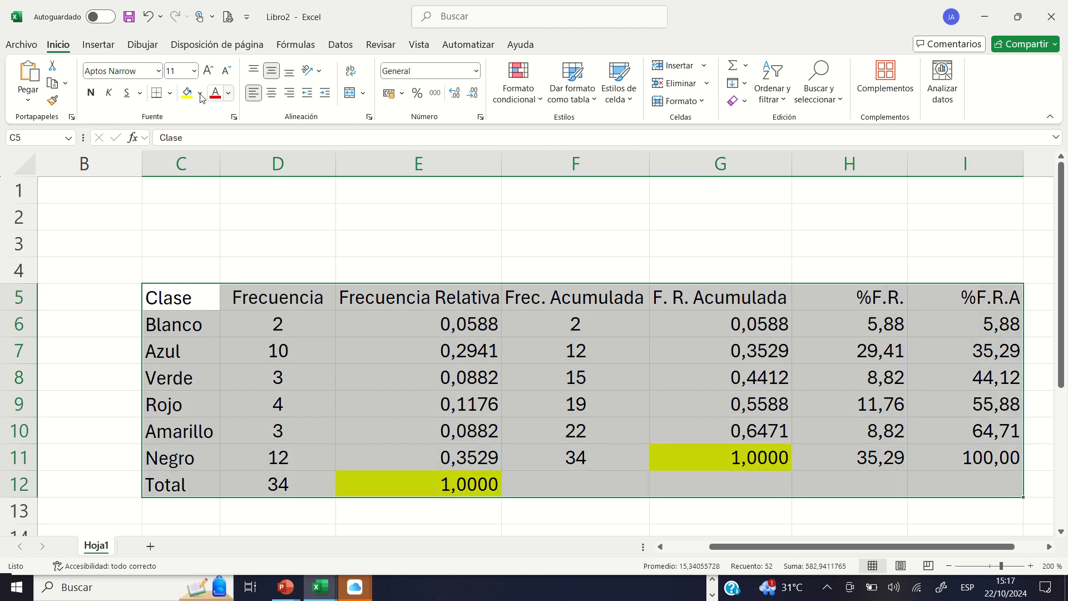
Give C5:I12 all borders and autofit columns H and I.
left_click(170, 93)
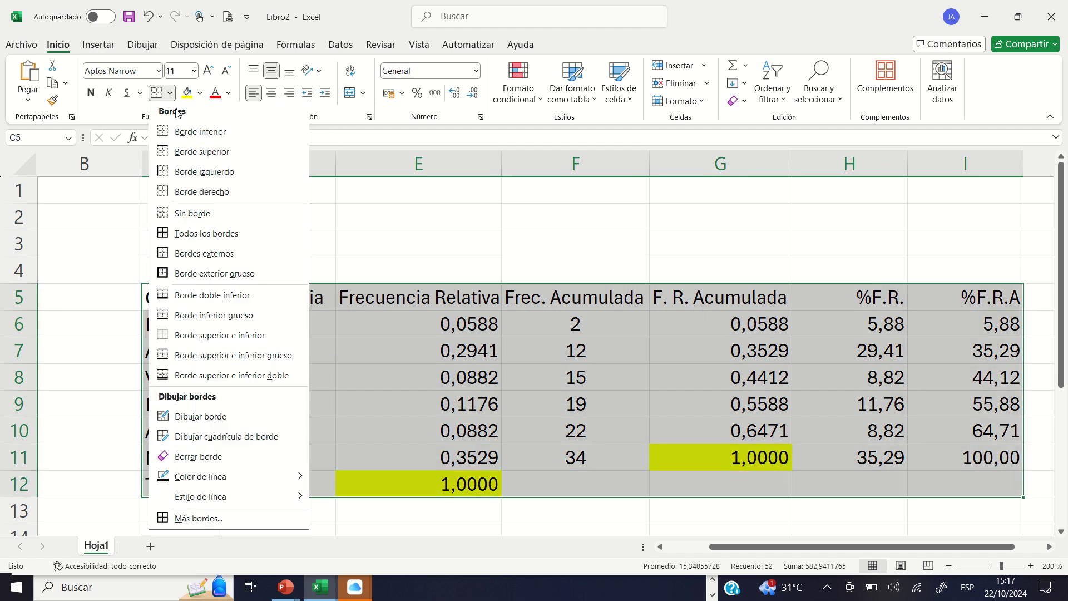
left_click(205, 235)
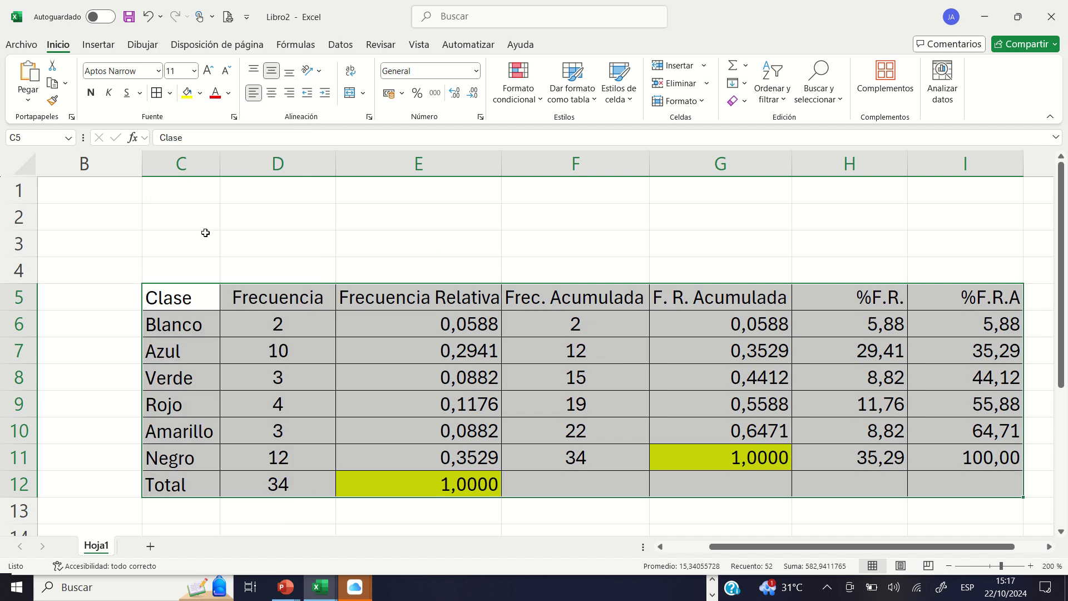
left_click(851, 297)
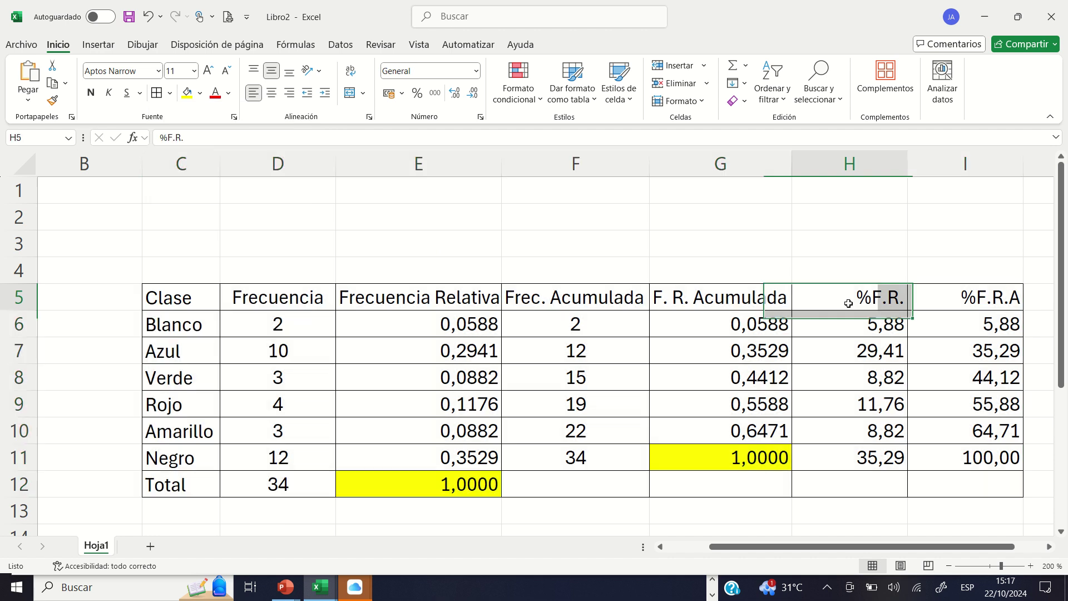
double_click(908, 164)
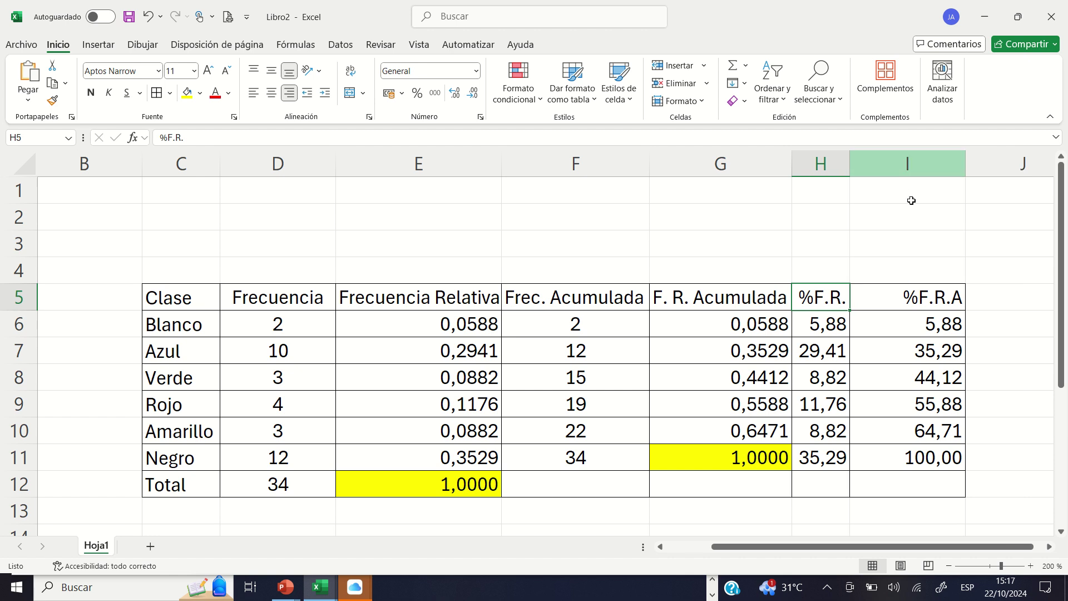
left_click(887, 296)
double_click(966, 164)
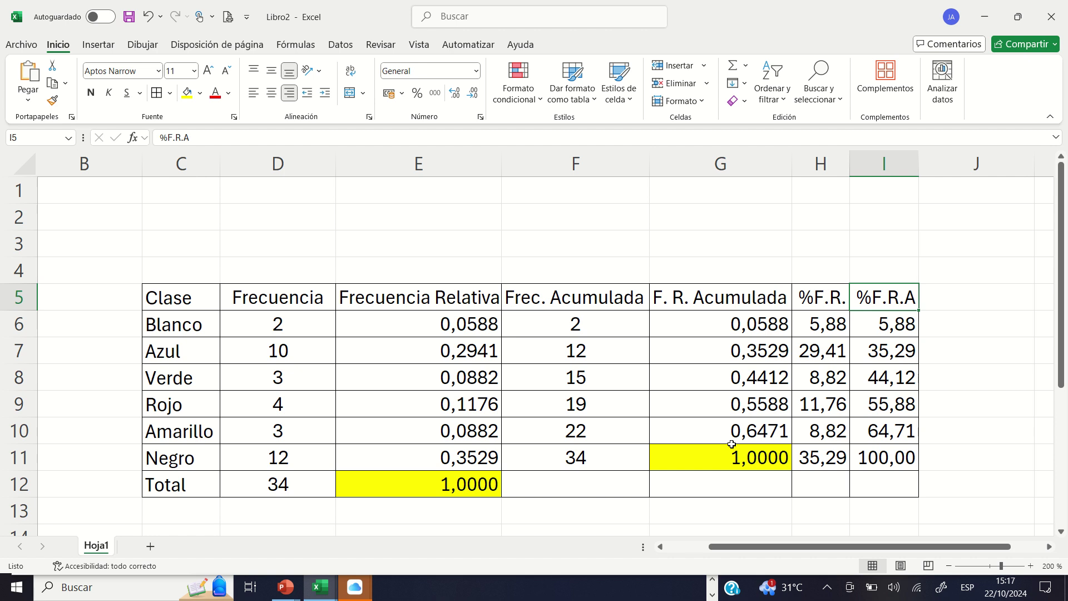
Fill the header row C5:I5 with grey.
left_click_drag(204, 302, 877, 301)
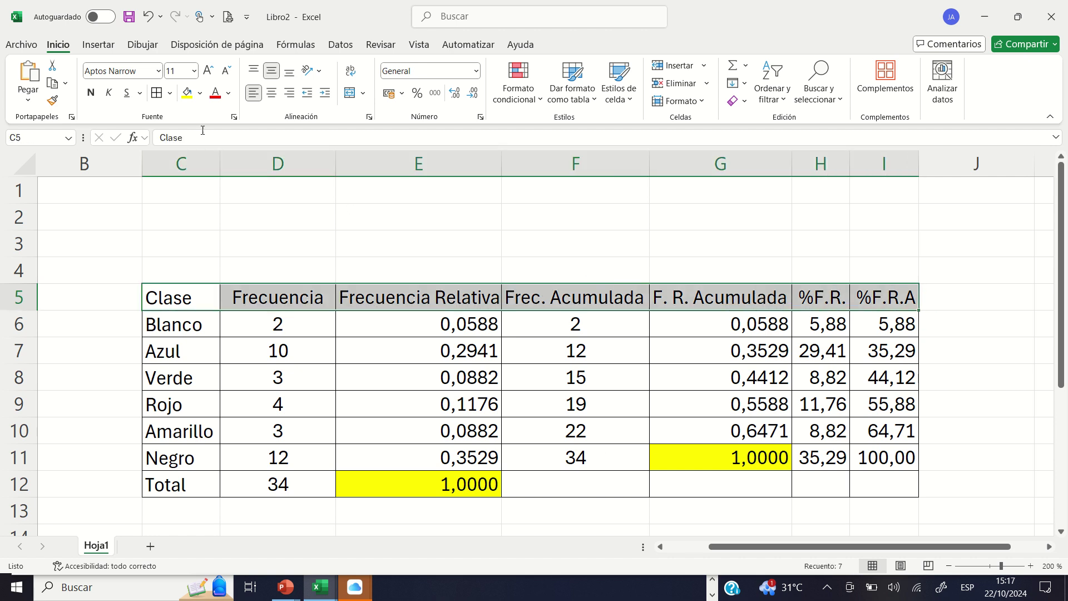
left_click(200, 93)
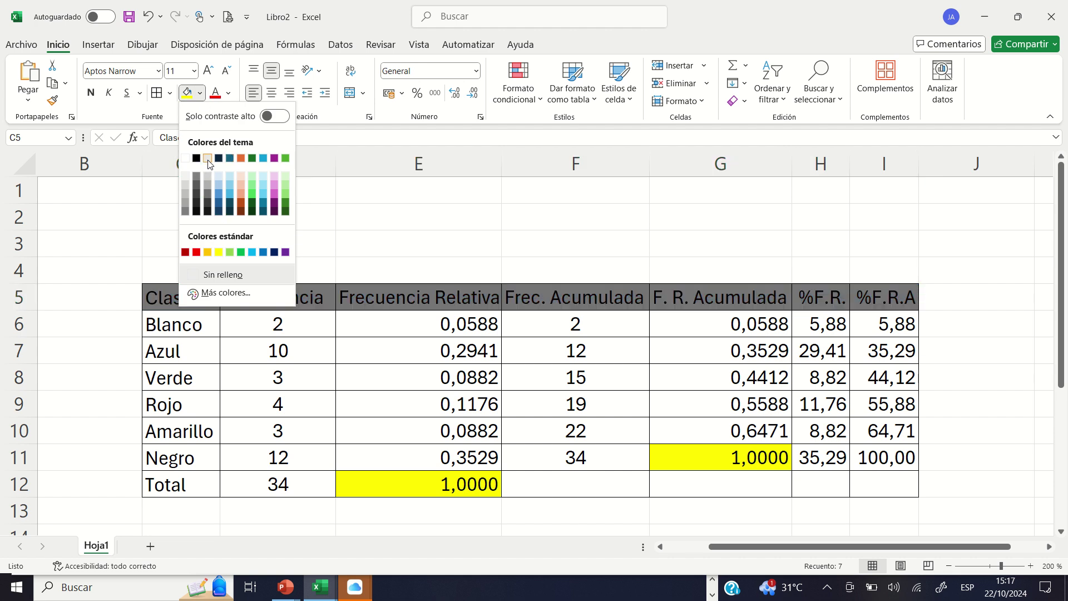
left_click(206, 175)
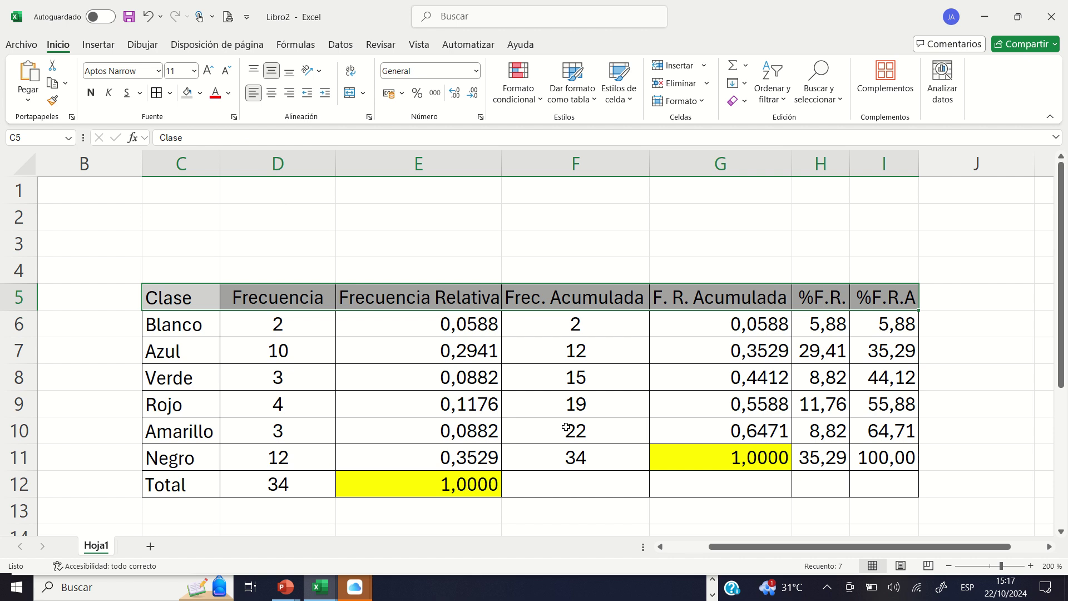
Enter =SUMA(H6:H11) in H12 so the %F.R. total shows 100,00.
left_click(822, 486)
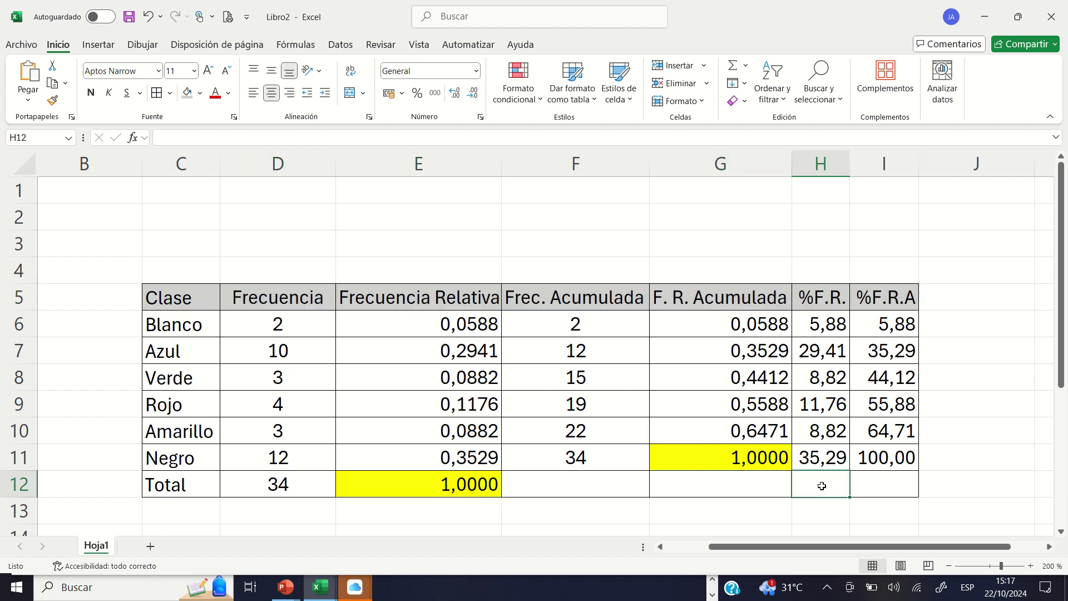
left_click(747, 70)
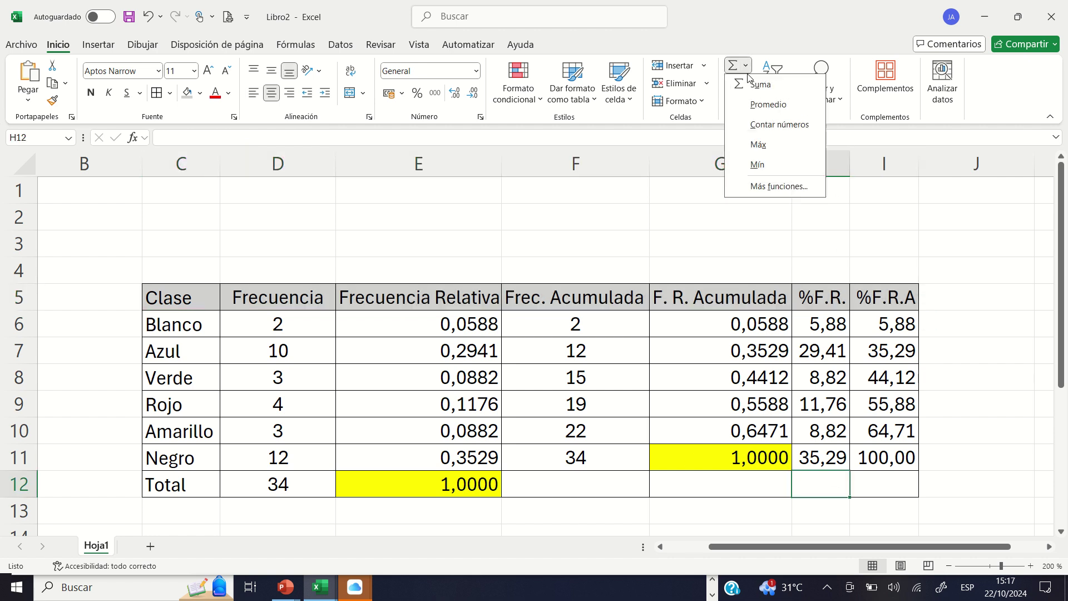
left_click(758, 85)
key("Return")
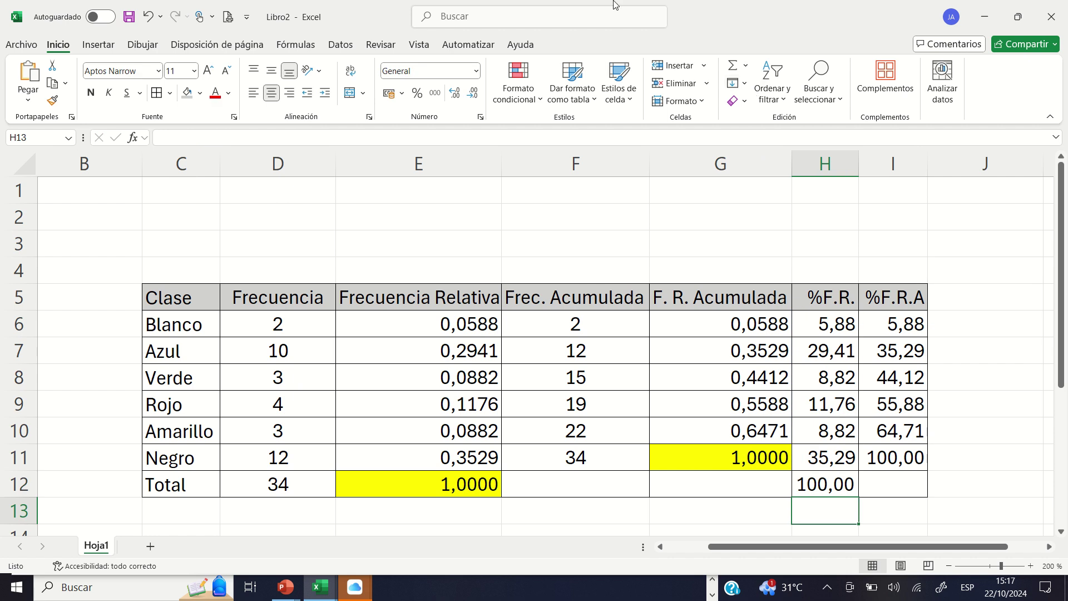
left_click(638, 216)
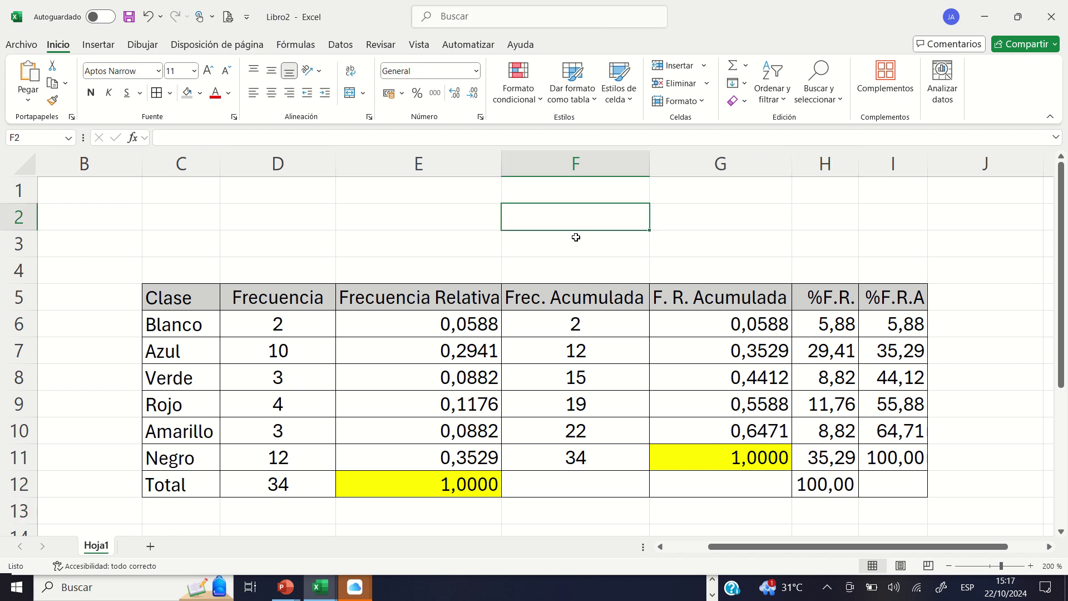